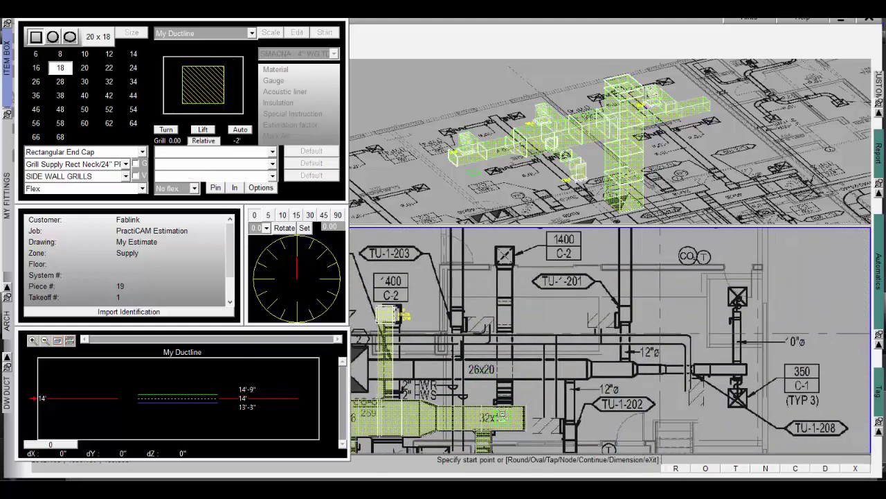
Tap a 20x18 branch into the 32x18 main with a 45 Degree Boot Tap and drop it to 13' below the 26x20 duct
key("t")
key("Return")
left_click(504, 397)
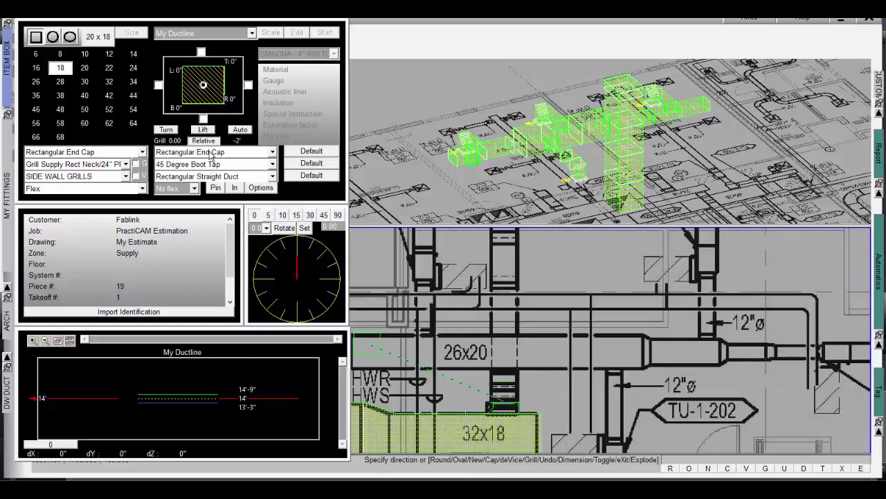
left_click(249, 399)
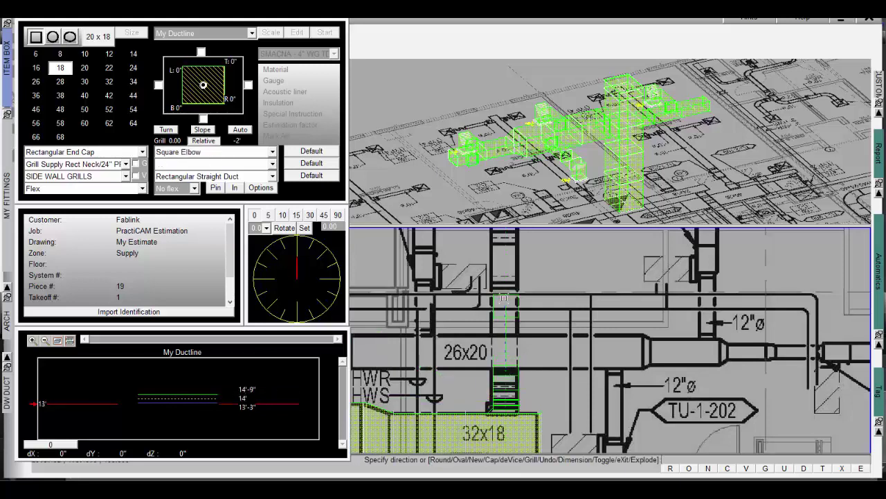
Lift the 20x18 branch back to 14' past the 26x20 duct and end it with a grille at the 1400 C-2 outlet
left_click(200, 130)
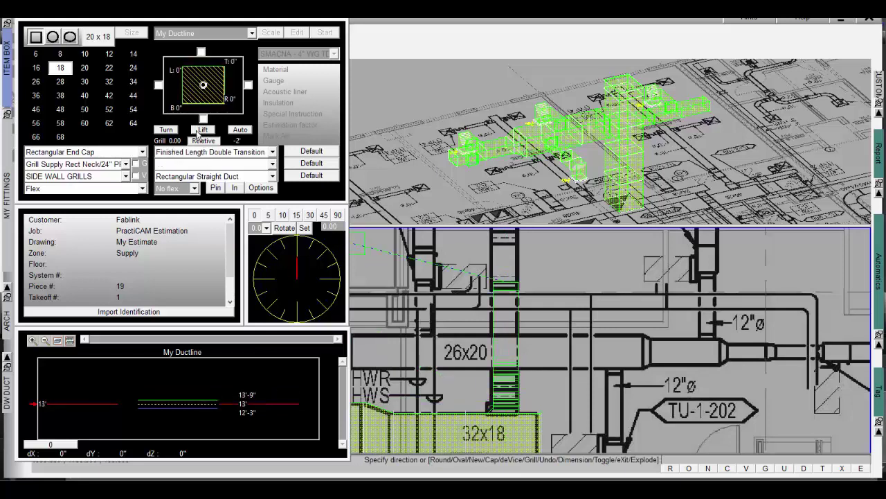
left_click(248, 404)
key("Return")
middle_click_drag(523, 273, 501, 366)
right_click(480, 252)
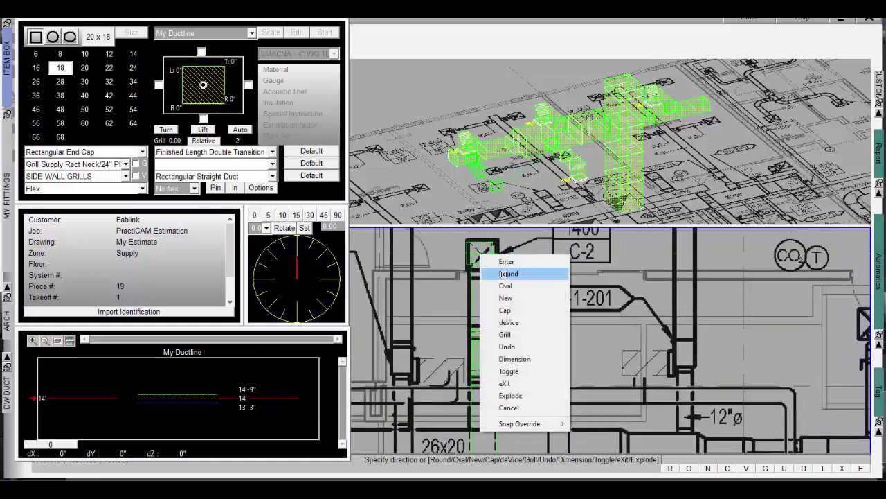
left_click(523, 332)
key("Escape")
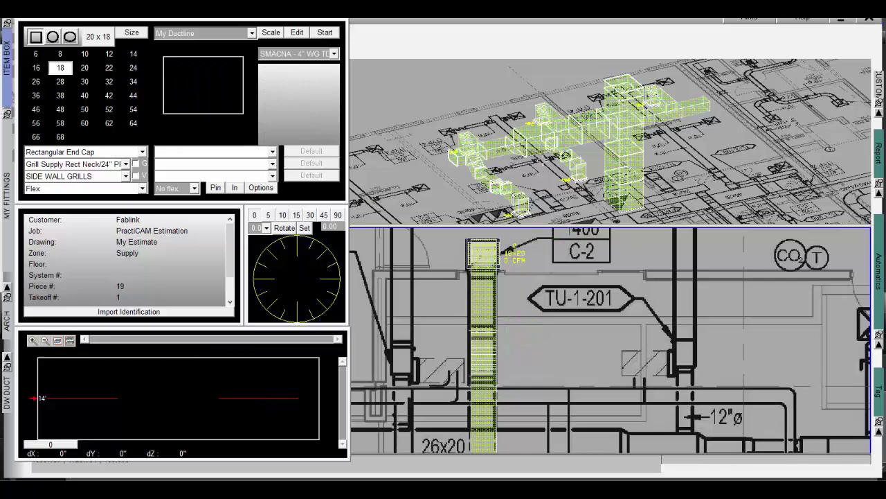
scroll(695, 202, "up", 1)
mouse_move(520, 169)
middle_mouse_down()
mouse_move(436, 169)
mouse_move(527, 173)
middle_mouse_up()
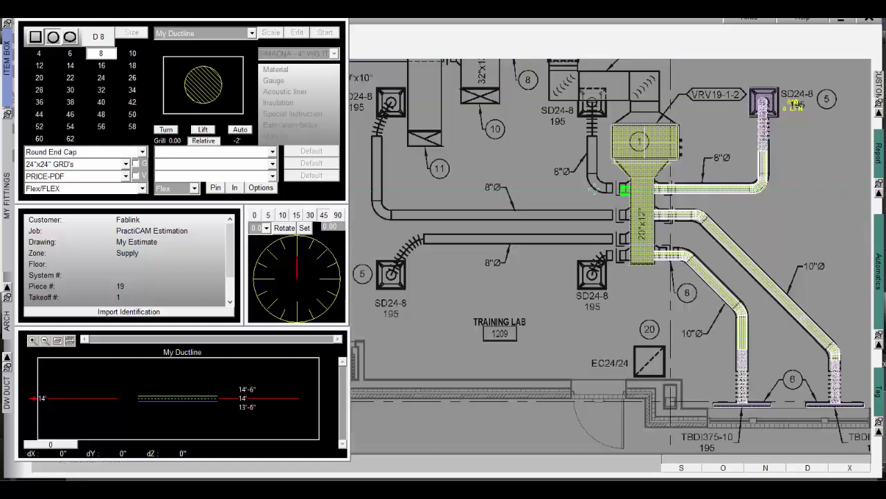
Run 8" round branches from the 20x12 duct to the two SD24-8 diffusers on the plan's upper left side, ending each with a grille
right_click(597, 110)
left_click(599, 110)
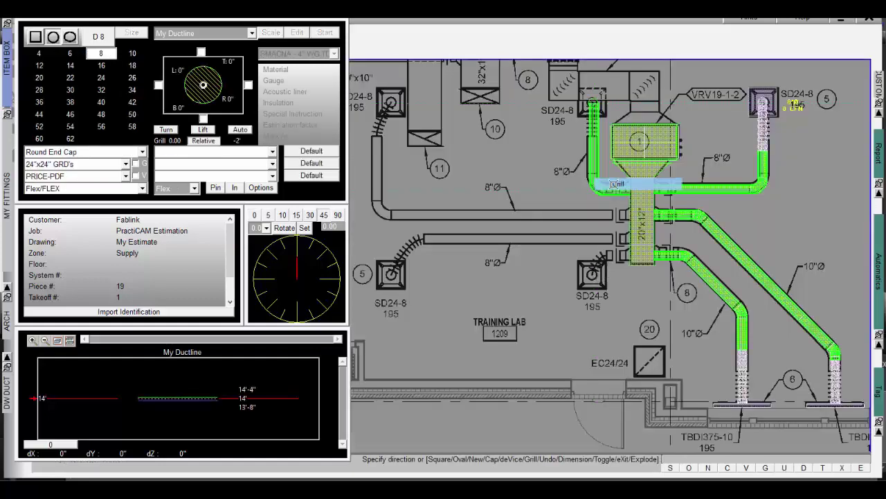
left_click(377, 213)
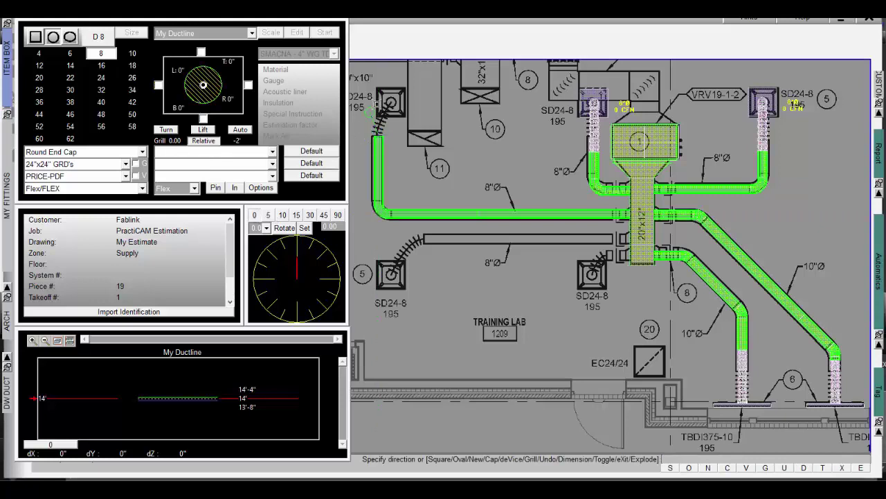
right_click(391, 102)
left_click(429, 181)
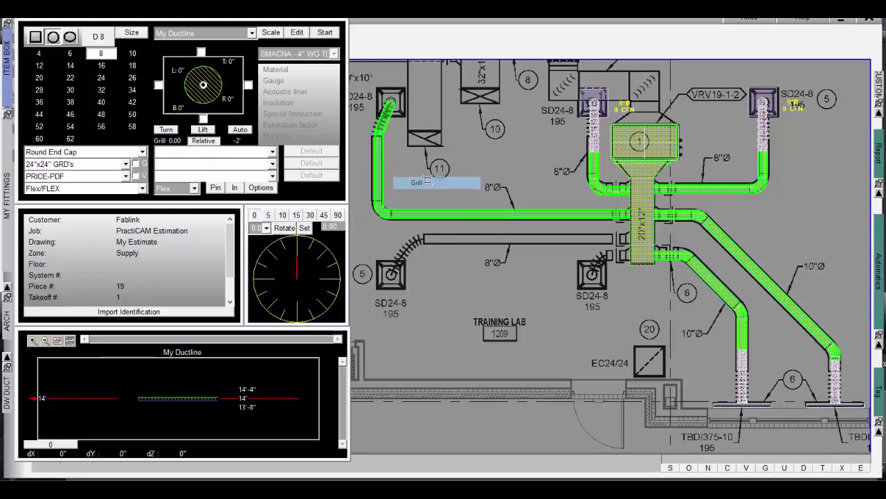
Tap two more 8" round branches into the 20x12 duct and end them with grilles at the two SD24-8 diffusers nearest the Training Lab label
left_click(473, 240)
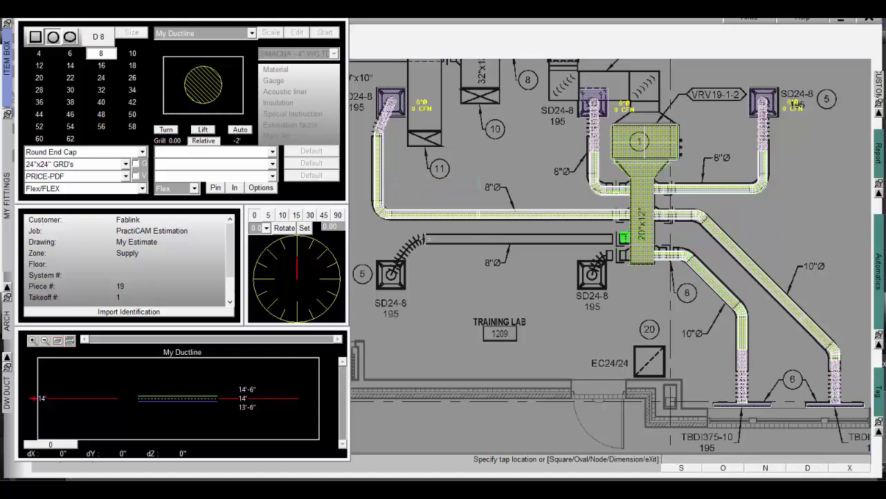
left_click(427, 239)
right_click(392, 273)
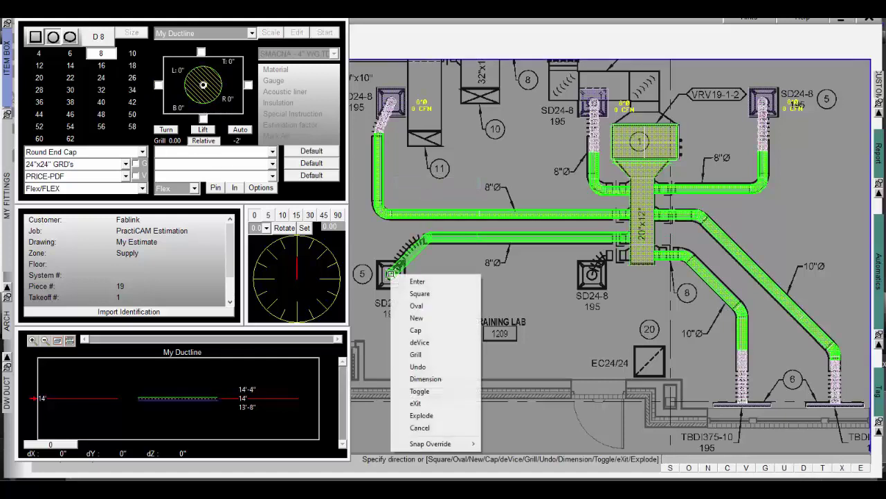
left_click(438, 356)
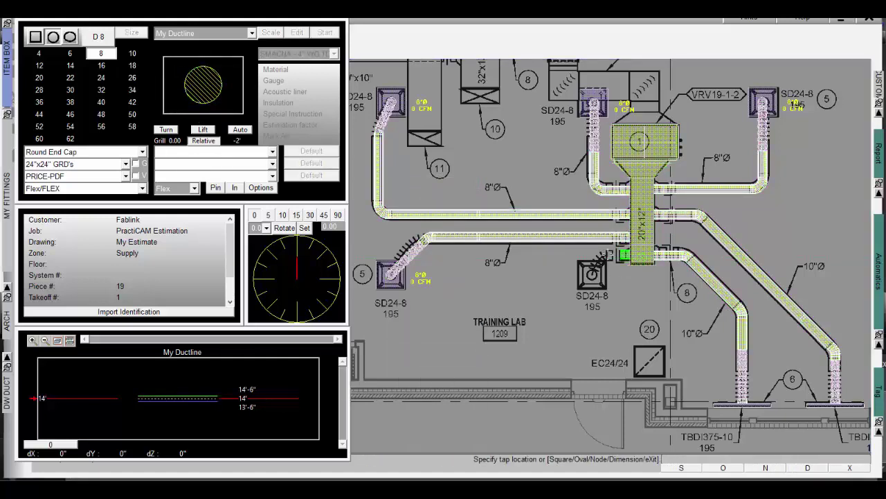
left_click(623, 255)
right_click(589, 273)
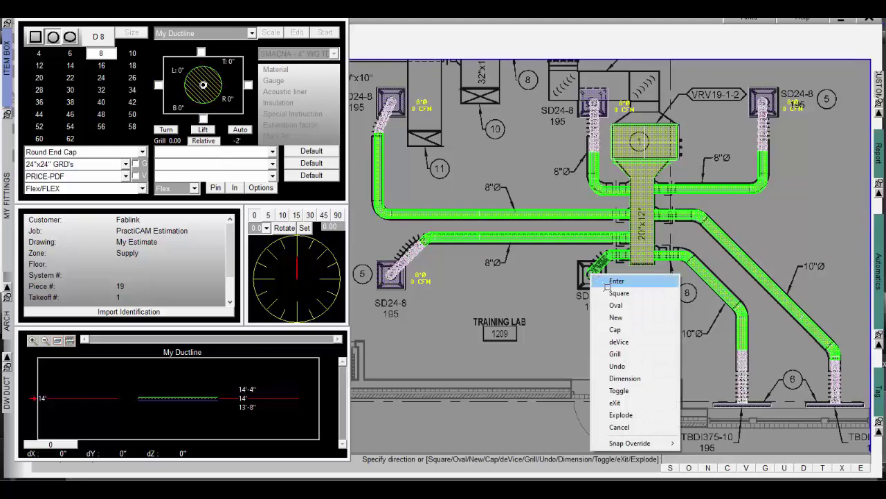
left_click(626, 354)
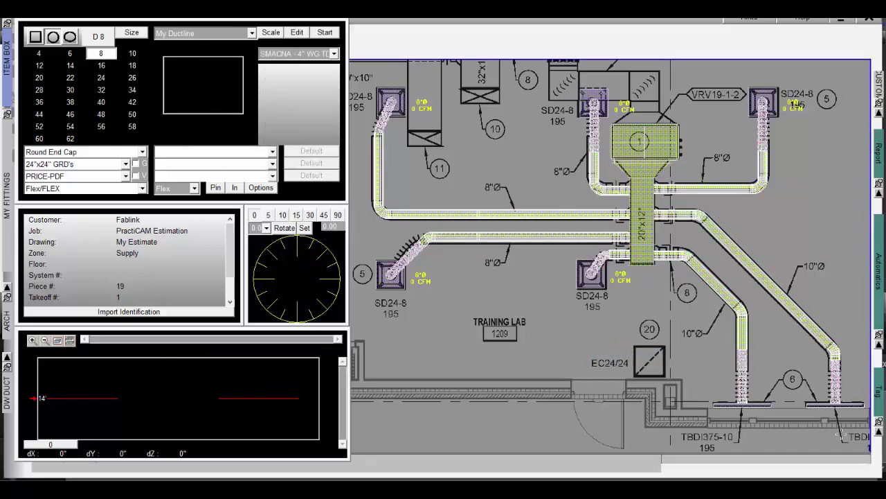
Select the ductwork around the Training Lab and inspect it in 3D
left_click(368, 78)
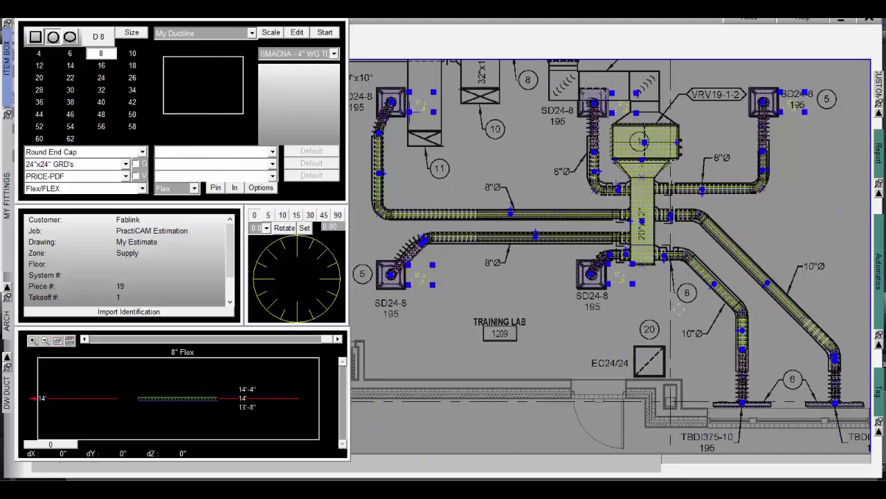
middle_click_drag(679, 309, 629, 244, "shift")
key("Escape")
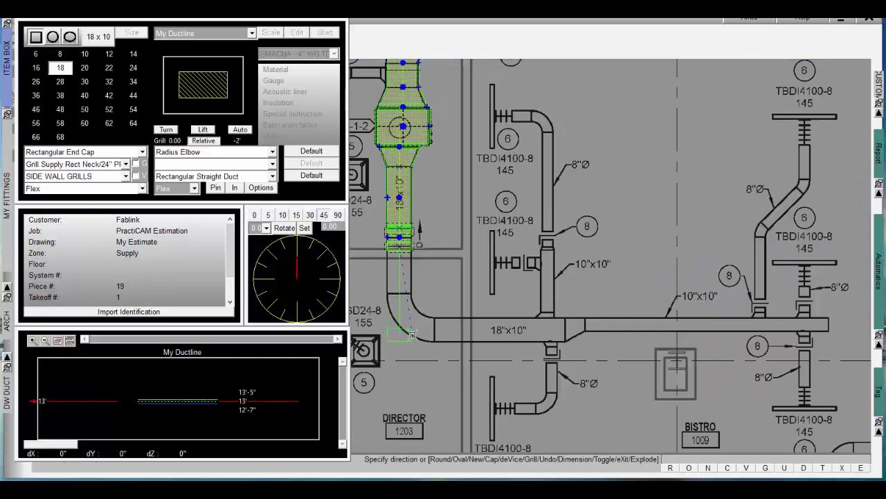
Route the 18x10 main through a radius elbow and continue it as a 10x10 duct, aligned to its left side, to a capped end
left_click(413, 331)
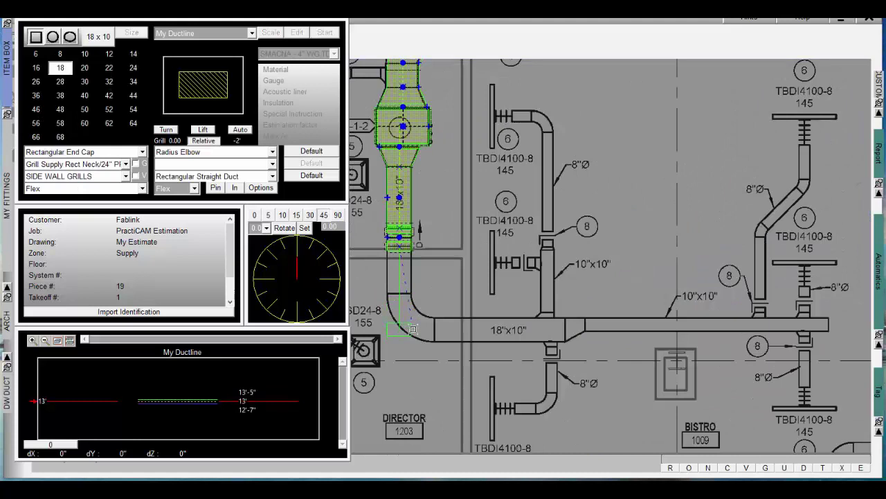
left_click(565, 329)
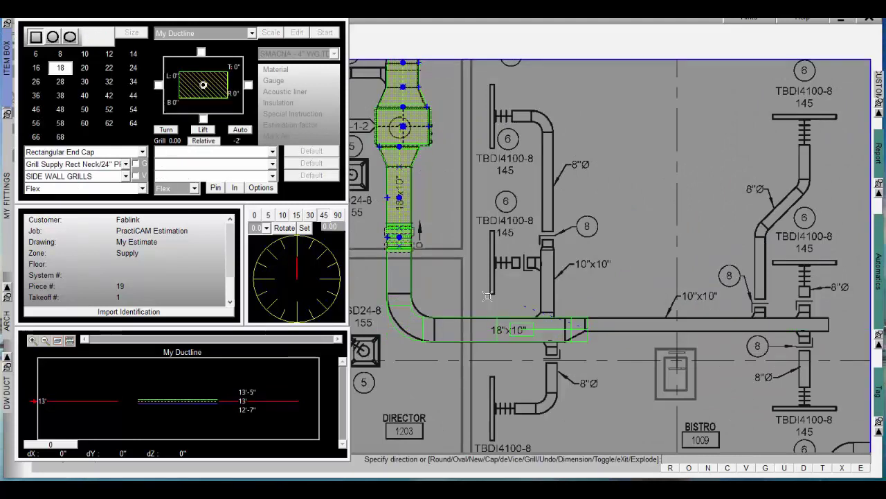
left_click(86, 55)
left_click(188, 100)
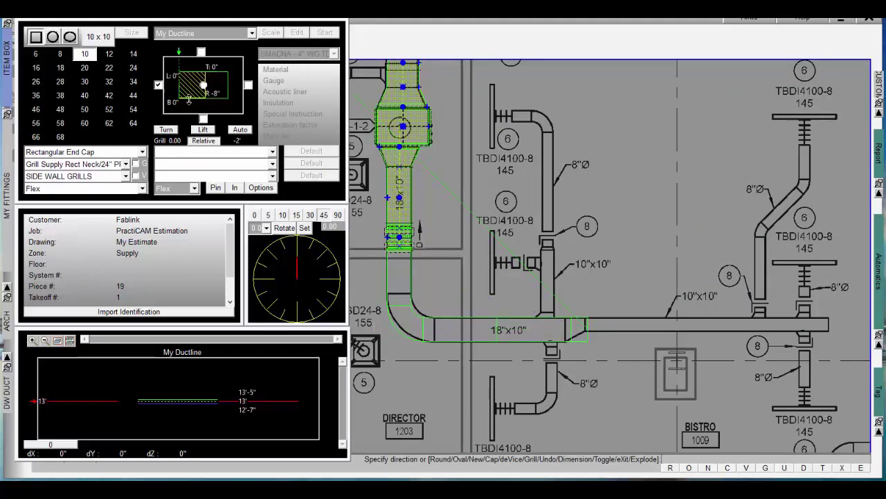
left_click(832, 325)
right_click(833, 325)
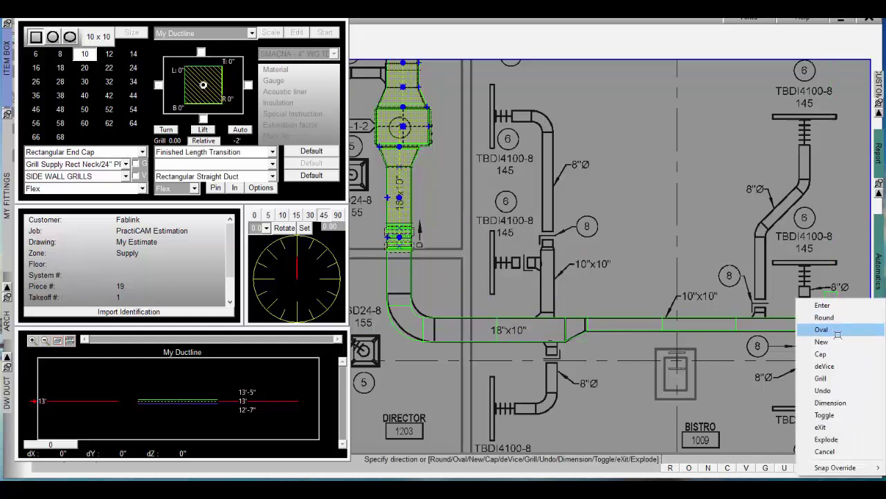
left_click(829, 354)
Tap 8" round branches into both sides of the 10x10 duct near its capped end and finish each with a grille
left_click(55, 40)
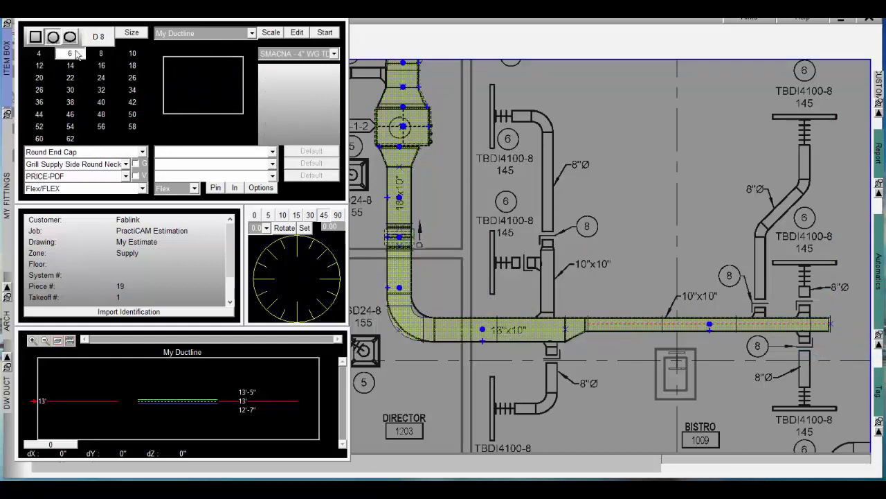
left_click(327, 34)
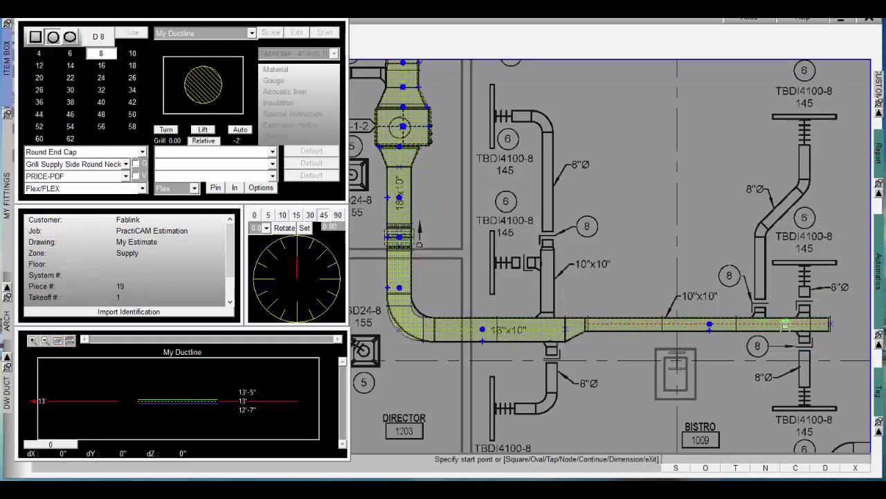
left_click(802, 320)
right_click(805, 262)
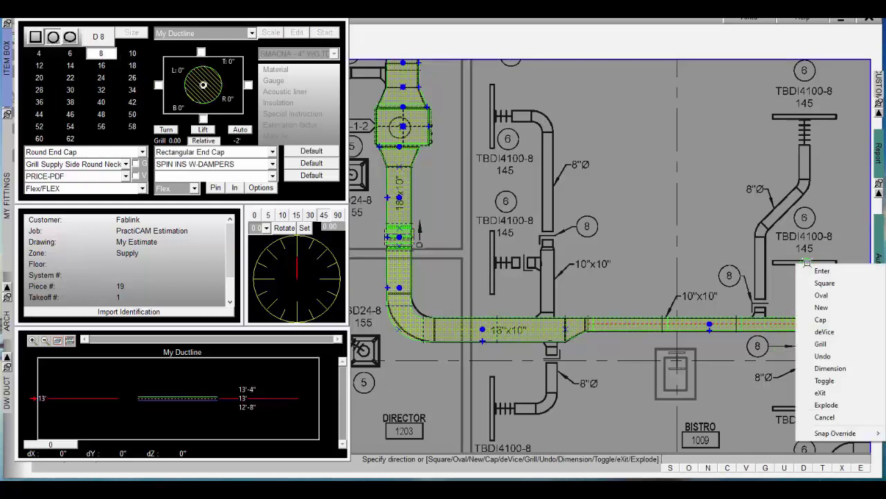
left_click(804, 342)
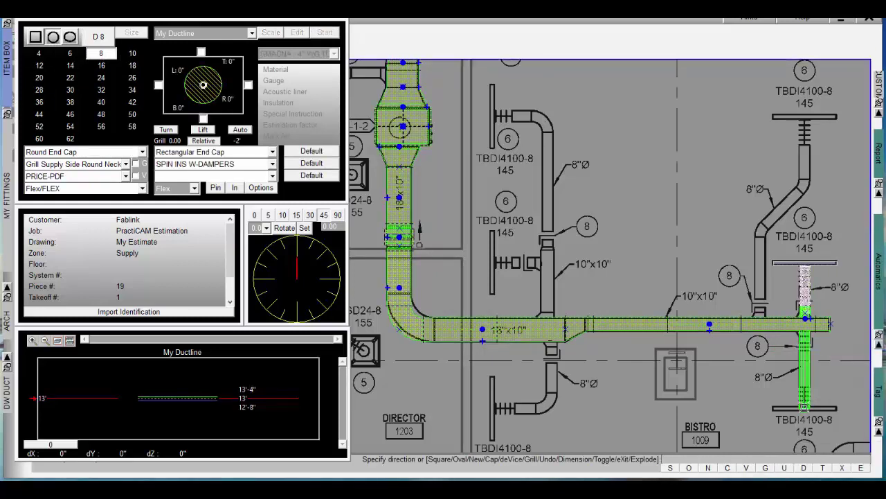
right_click(798, 410)
left_click(822, 312)
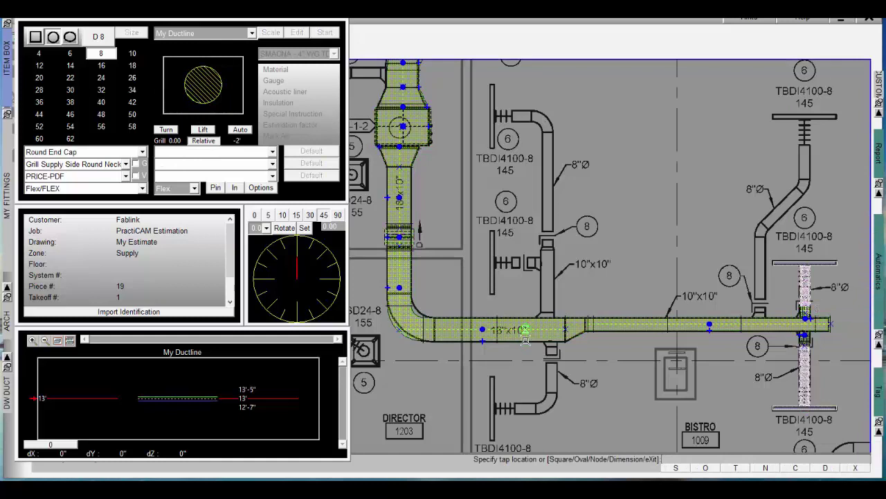
Tap an 8" round branch into the lower side of the 18x10 duct and end it with a grille past the elbow
left_click(554, 344)
right_click(521, 407)
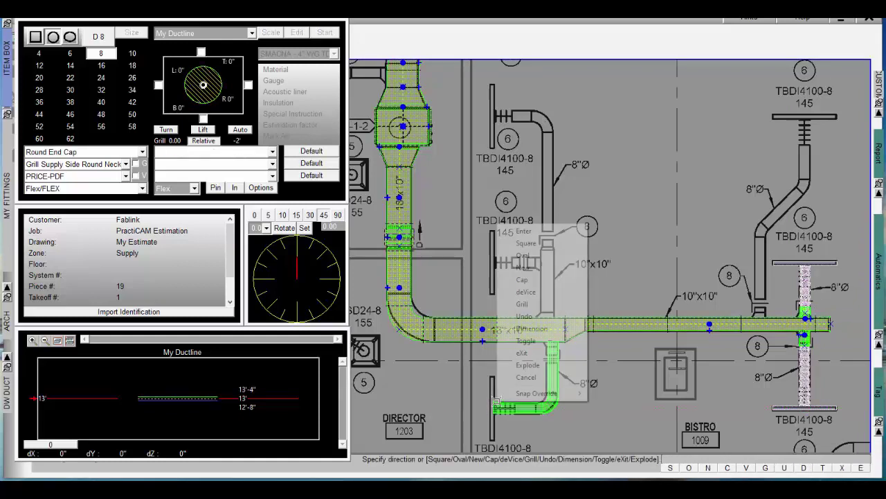
left_click(547, 305)
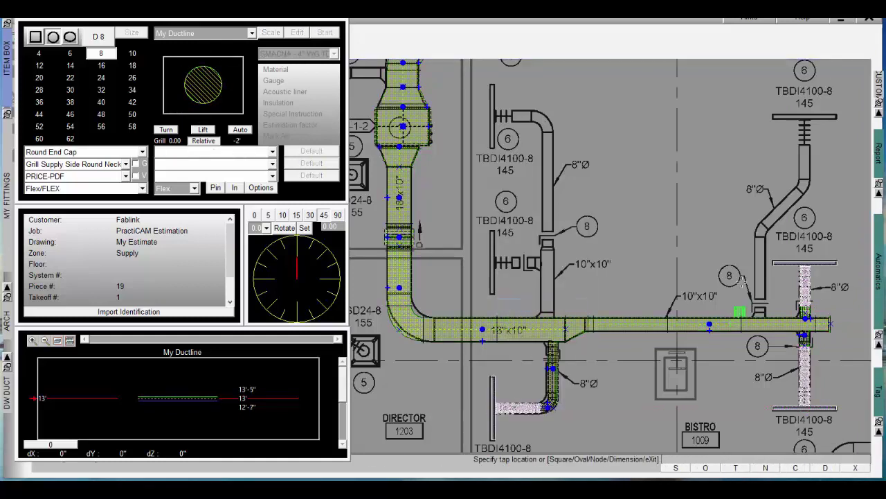
Tap an offset 8" round branch into the upper side of the 10x10 duct and end it with a grille at the upper right TBDI4100-8
left_click(760, 317)
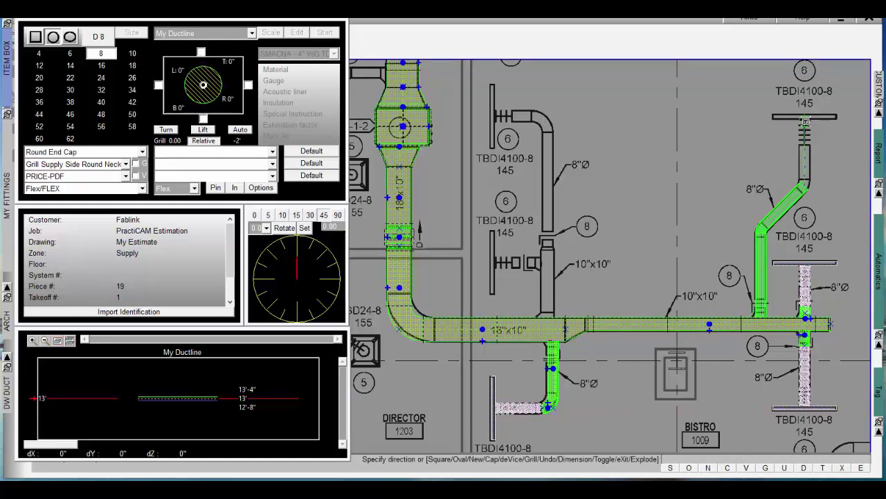
right_click(798, 117)
left_click(824, 185)
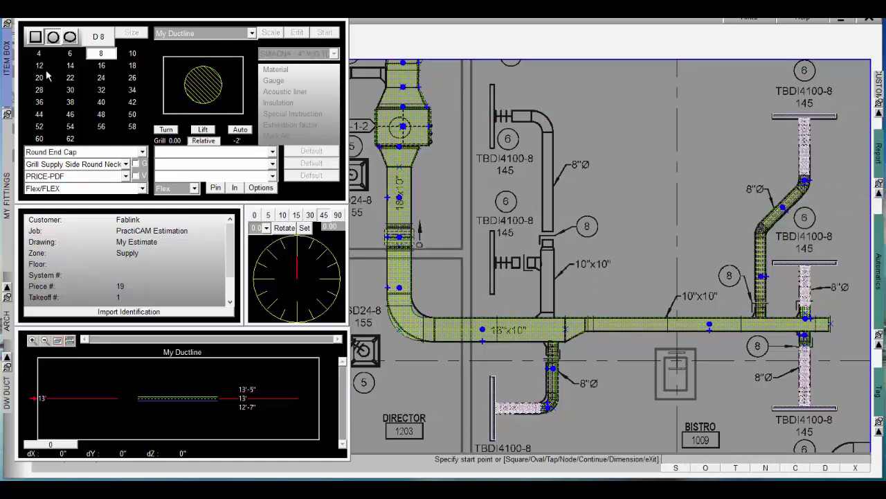
Tap a 10x10 rectangular branch into the upper side of the 18x10 main with a 45 Degree Boot Tap
left_click(84, 55)
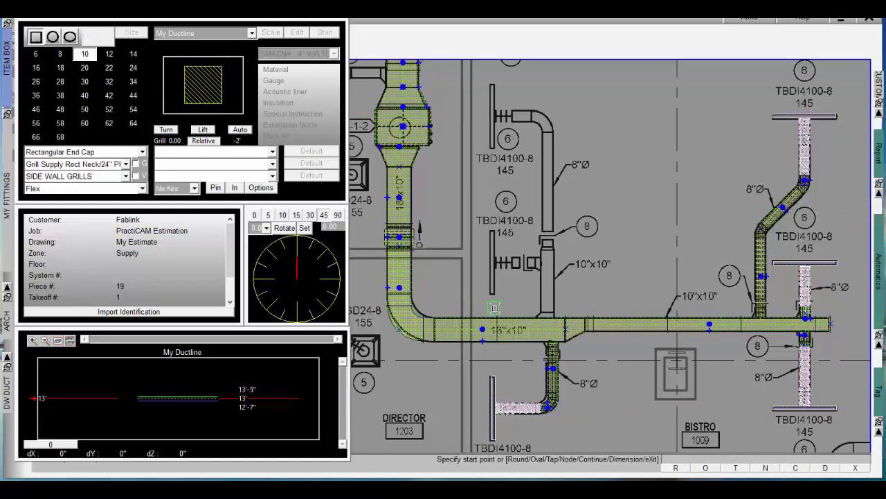
left_click(513, 327)
left_click(548, 237)
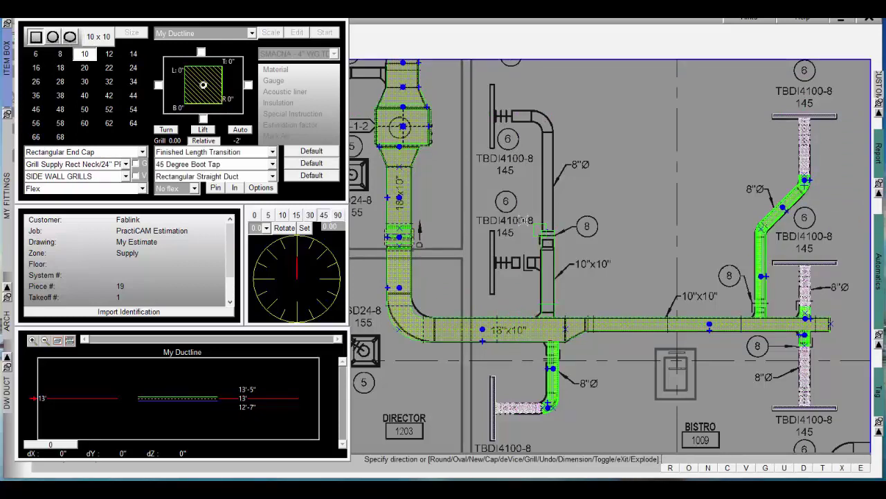
Continue the 10x10 branch as 8" round duct around the elbow and end it with a grille at the upper TBDI4100-8
left_click(54, 38)
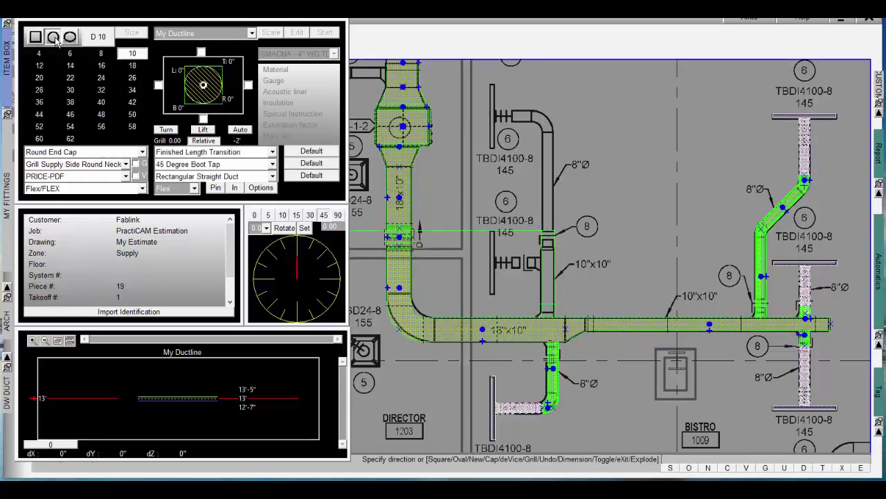
left_click(101, 55)
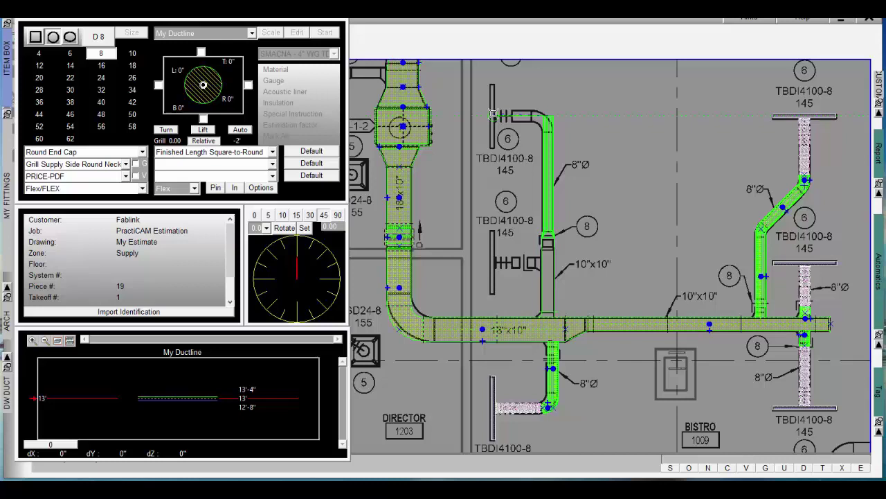
right_click(493, 115)
left_click(519, 193)
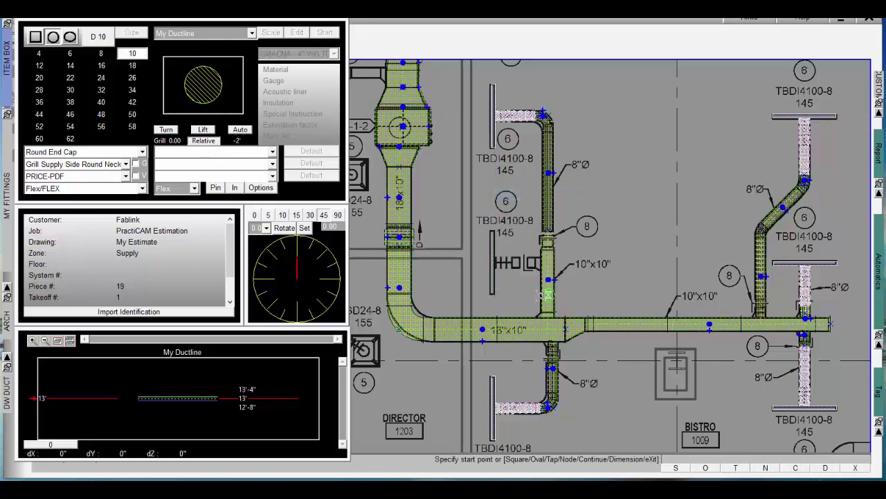
Run the 10" round branch off the 10x10 duct to the middle TBDI4100-8 and end it with a grille
left_click(493, 262)
right_click(494, 262)
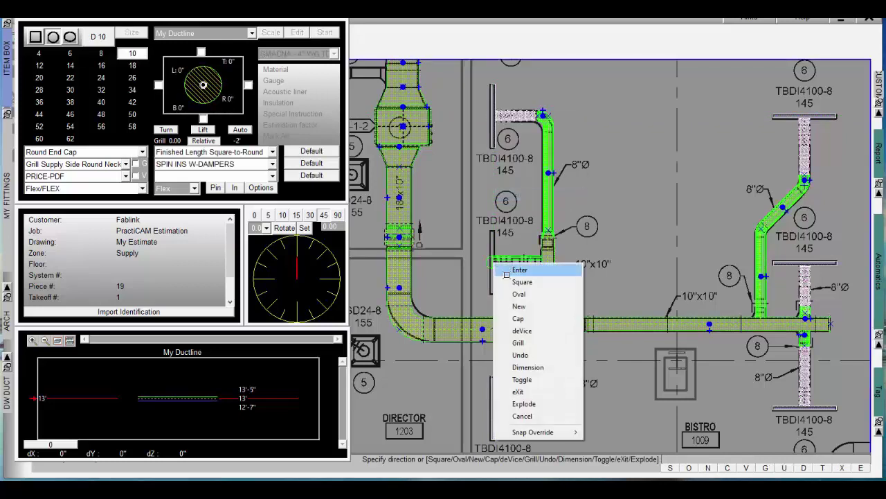
left_click(529, 340)
scroll(638, 265, "down", 3)
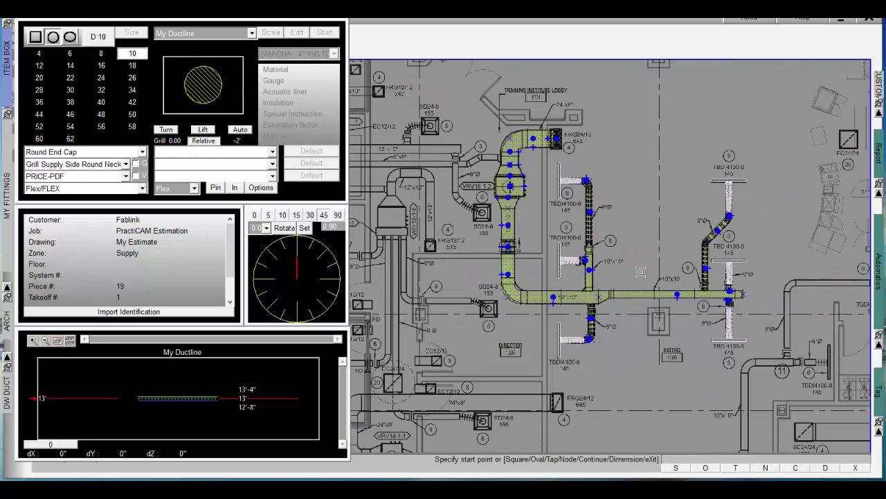
scroll(635, 245, "up", 2)
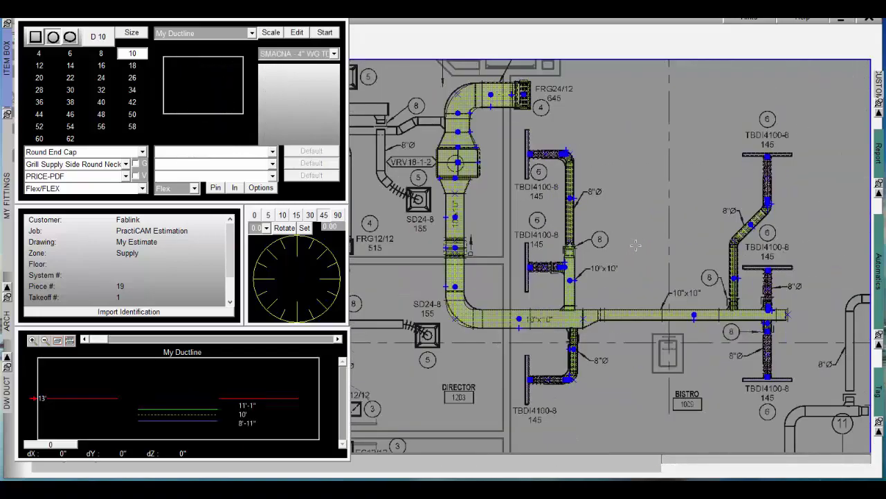
middle_click_drag(673, 302, 606, 233)
scroll(612, 237, "up", 1)
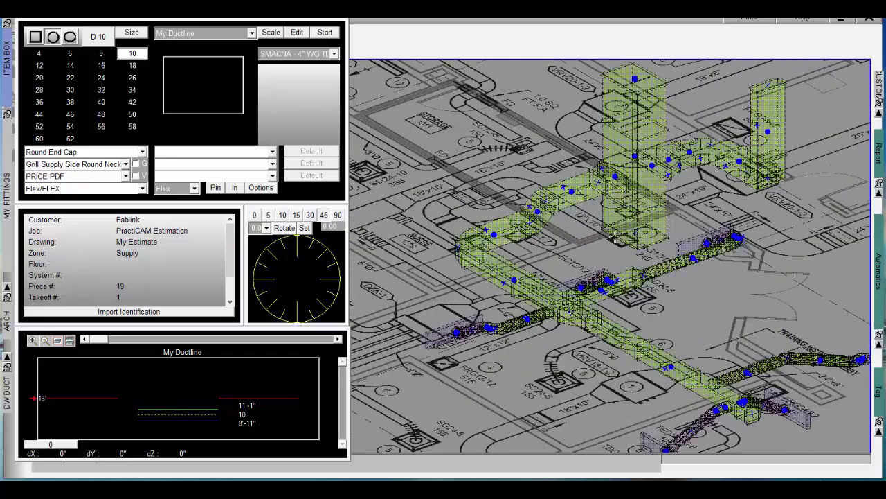
Add the terminal unit at TU-1-201 and run 15x14 rectangular duct from it to the far end of the Classroom 235 main, capped
mouse_move(6, 213)
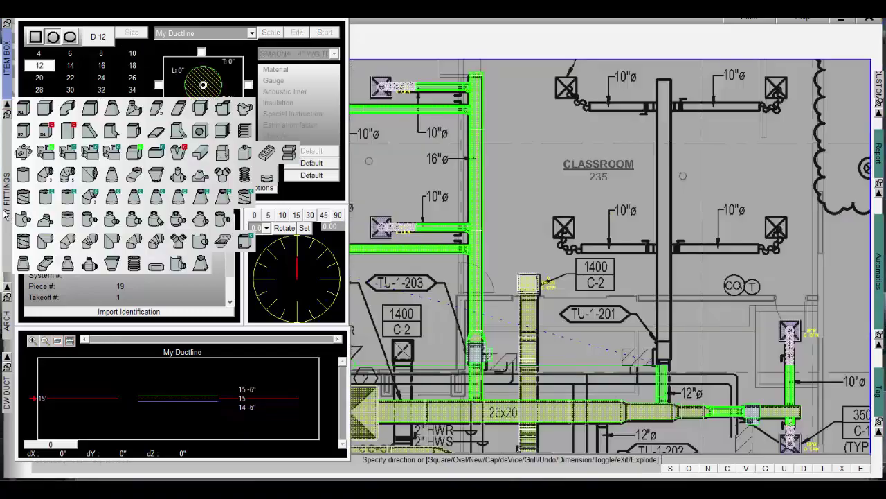
left_click(43, 154)
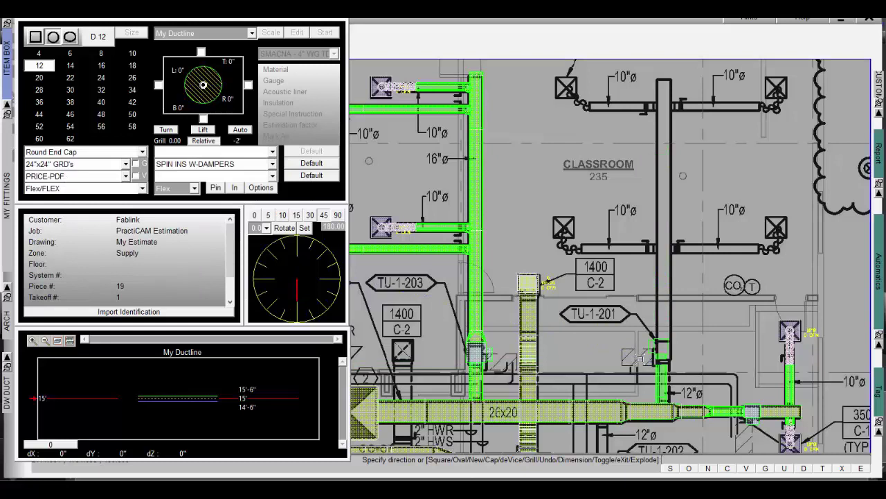
key("s")
key("Return")
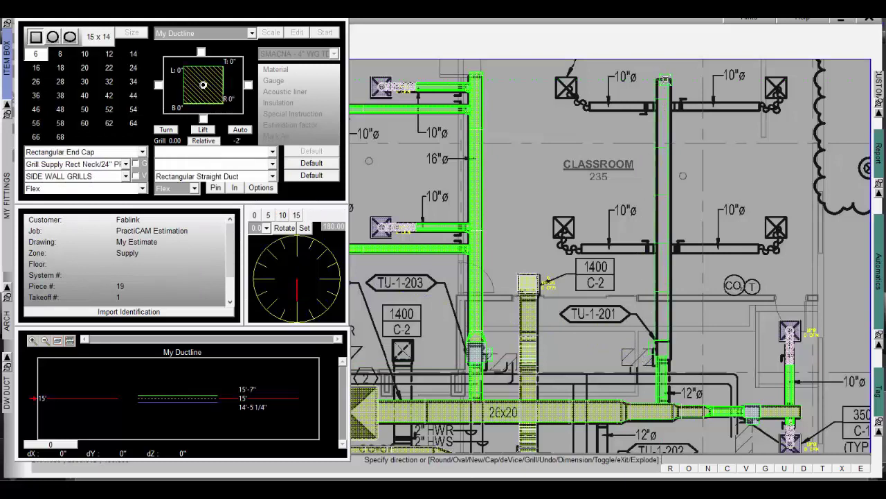
left_click(665, 79)
right_click(664, 79)
left_click(695, 135)
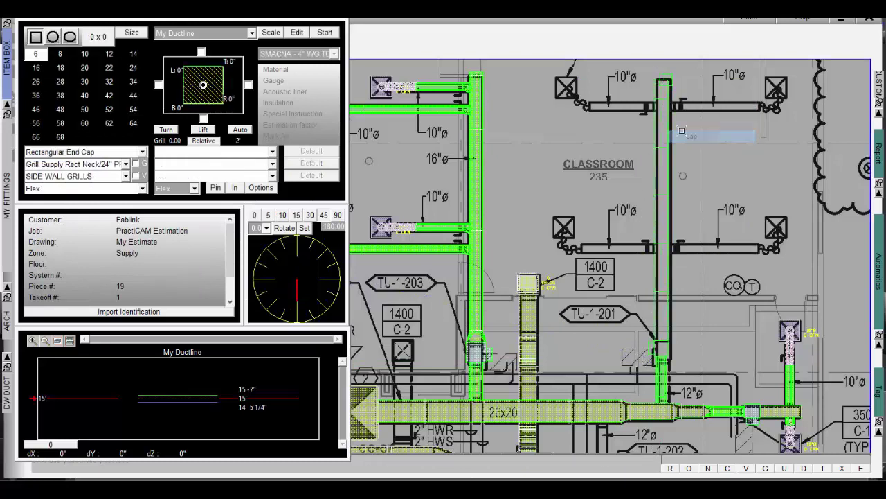
Tap a 10" round branch into the new Classroom 235 main and end it with a grille at the upper-left diffuser
left_click(55, 39)
left_click(133, 55)
key("t")
key("Return")
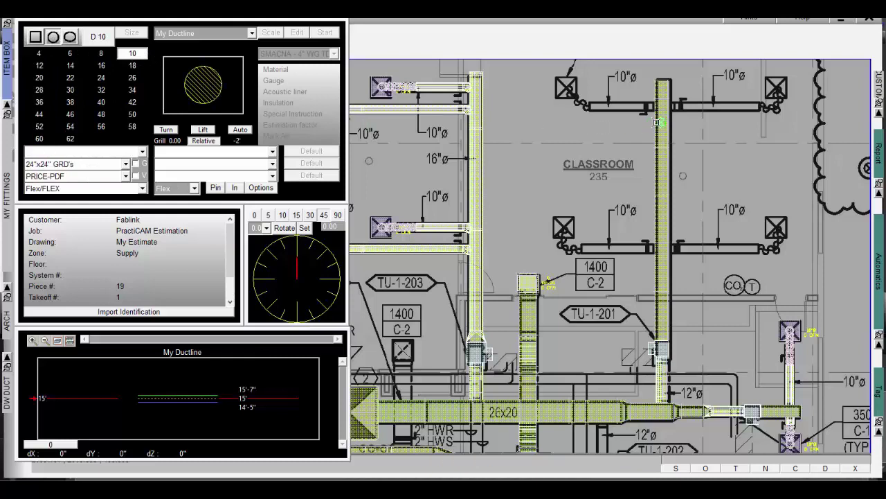
left_click(588, 107)
left_click(567, 87)
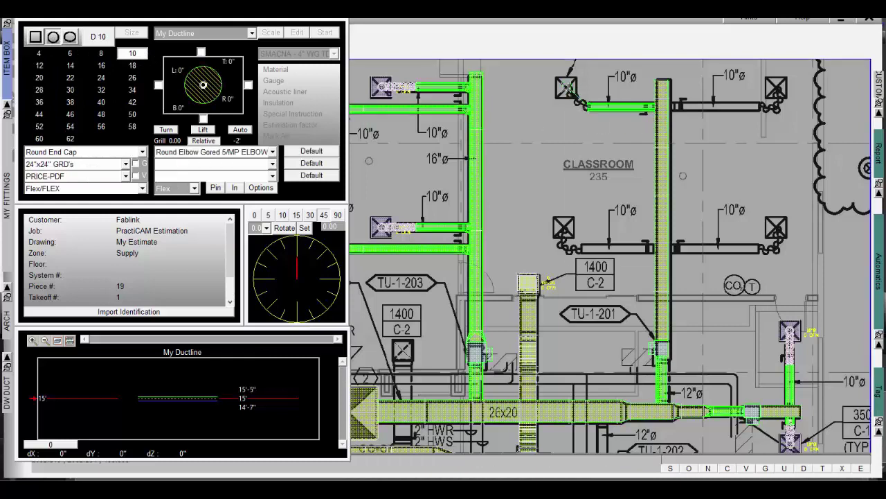
right_click(566, 86)
left_click(599, 166)
Tap a 10" round branch into the opposite side of the main and end it with a grille at the upper-right diffuser
key("t")
key("Return")
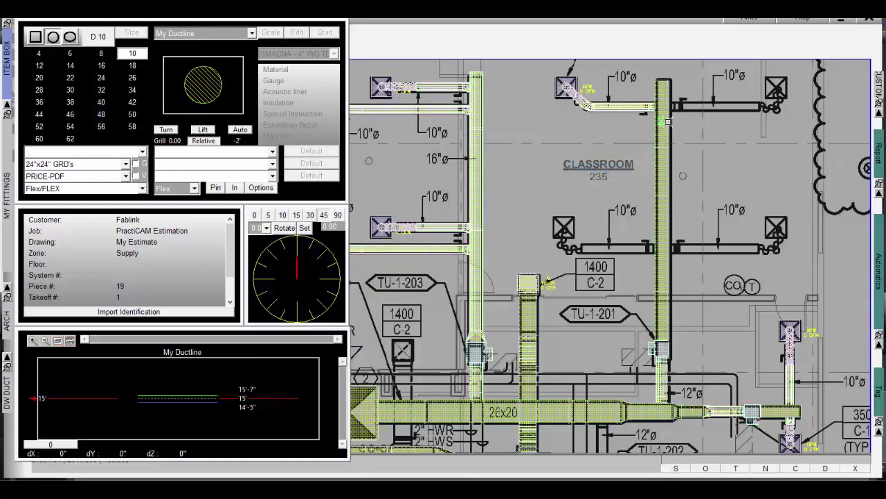
left_click(673, 107)
left_click(761, 107)
right_click(777, 88)
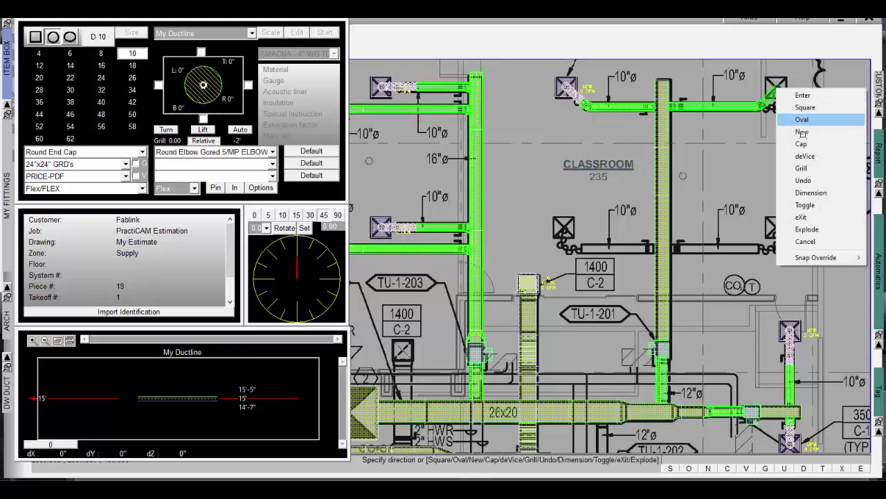
left_click(803, 169)
Tap a 10" round branch lower on the Classroom 235 main and end it with a grille at the lower-right diffuser
key("t")
key("Return")
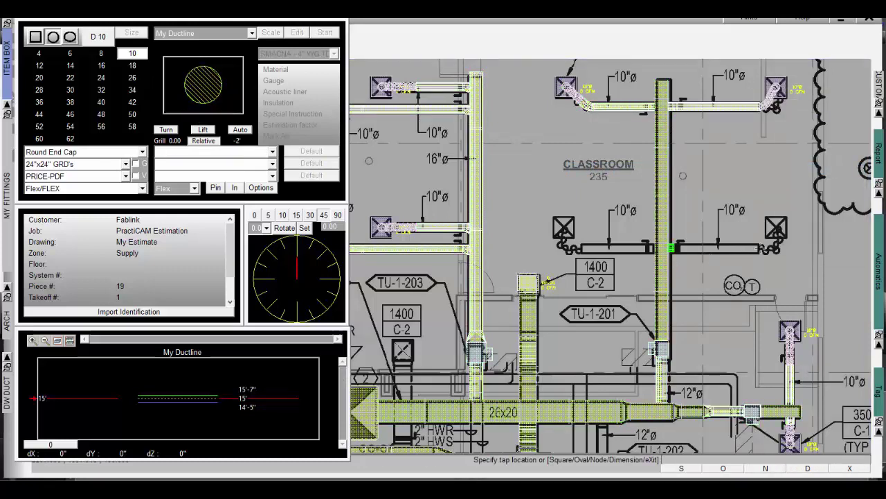
left_click(671, 248)
left_click(761, 248)
right_click(778, 227)
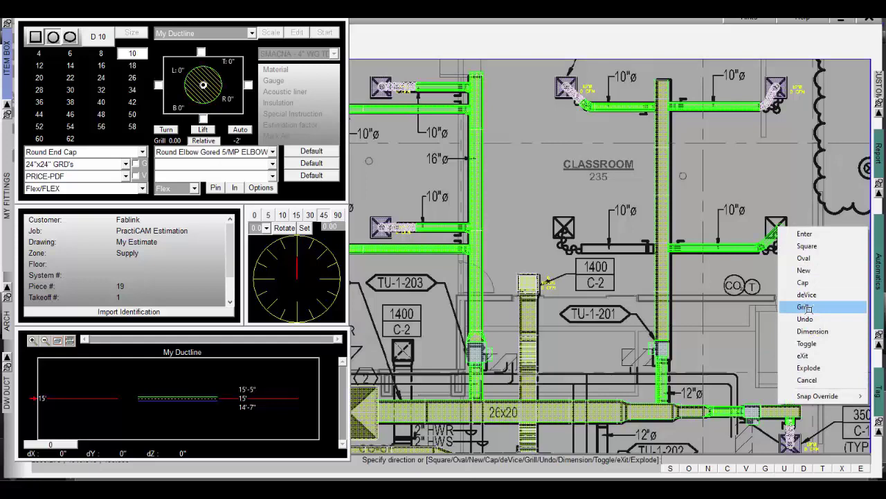
left_click(803, 307)
Tap a 10" round branch into the main and end it with a grille at the lower-left diffuser of Classroom 235
key("t")
key("Return")
left_click(655, 248)
left_click(582, 248)
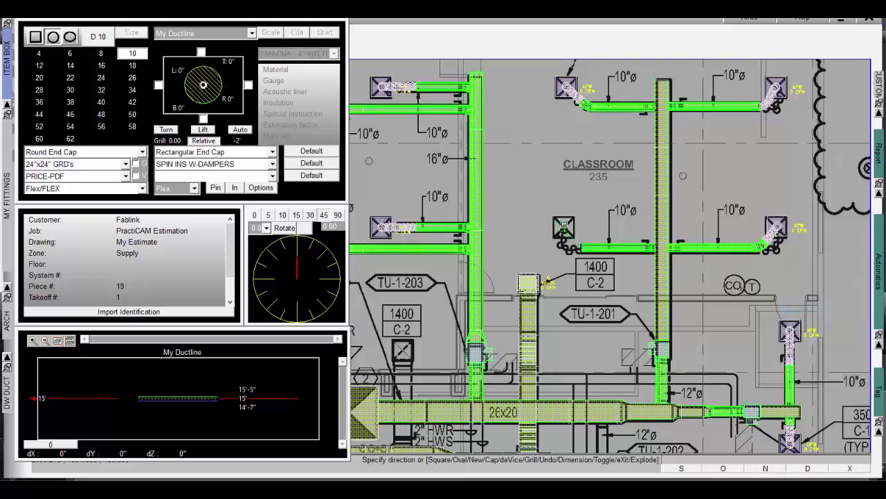
right_click(564, 226)
left_click(590, 281)
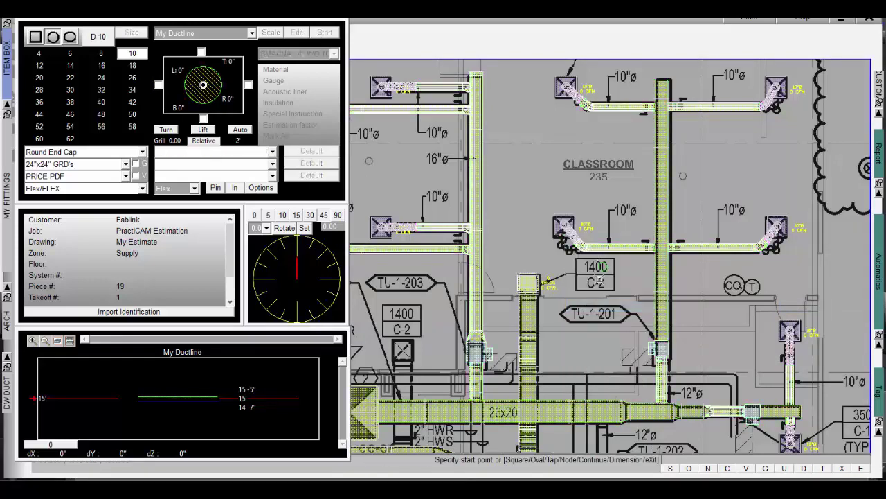
scroll(762, 438, "down", 2)
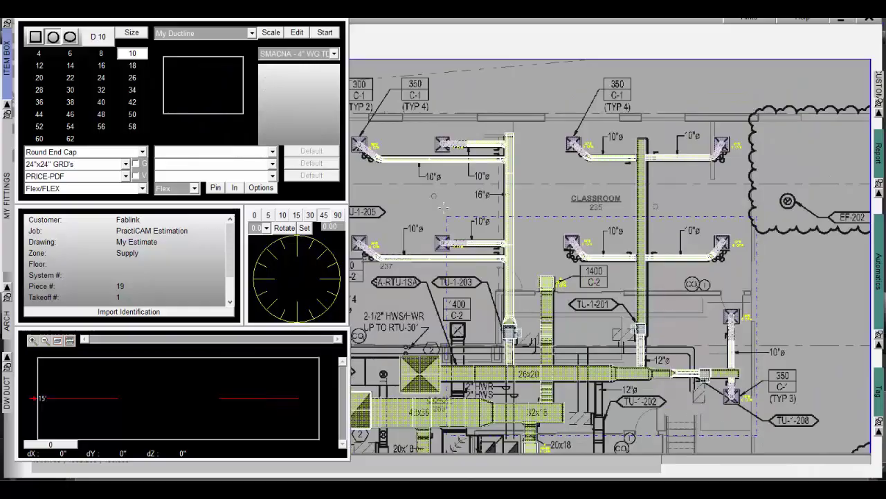
left_click(506, 196)
mouse_move(663, 300)
middle_mouse_down()
mouse_move(615, 256)
mouse_move(600, 227)
middle_mouse_up()
key("Escape")
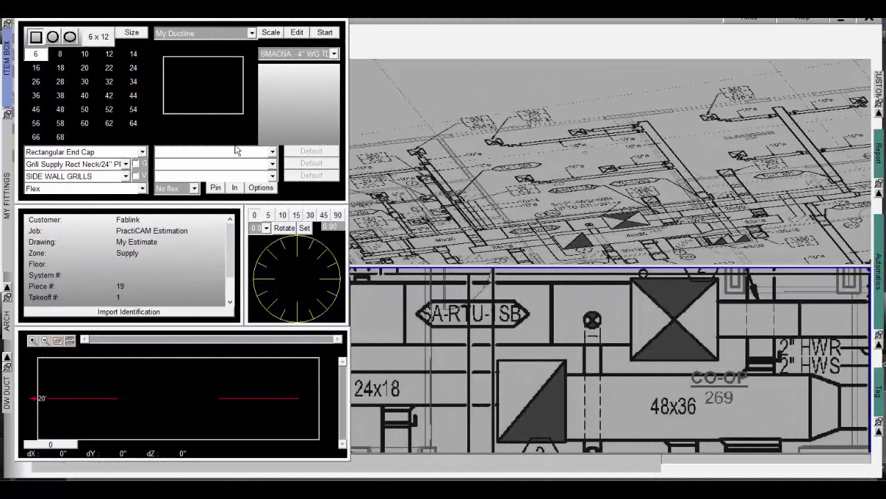
Size a 62x59 rectangular duct from the corners of the upper shaft symbol and start it at the symbol's centre at elevation 0
left_click(131, 33)
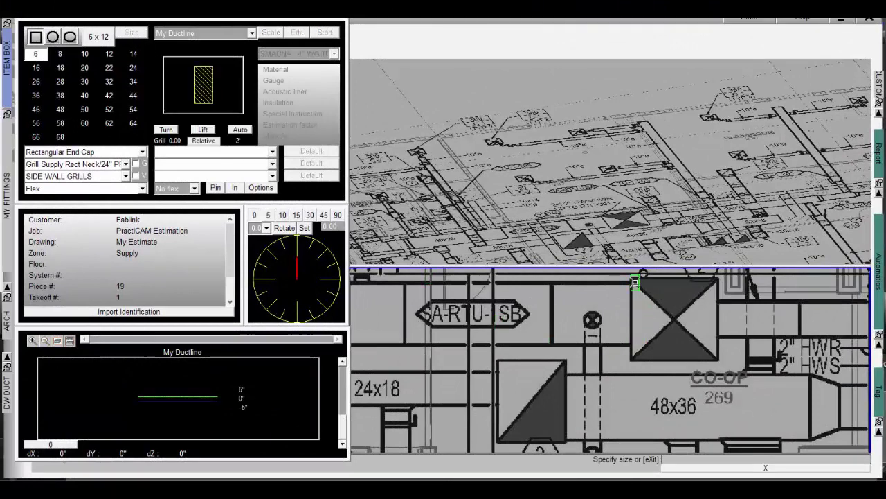
left_click(714, 354)
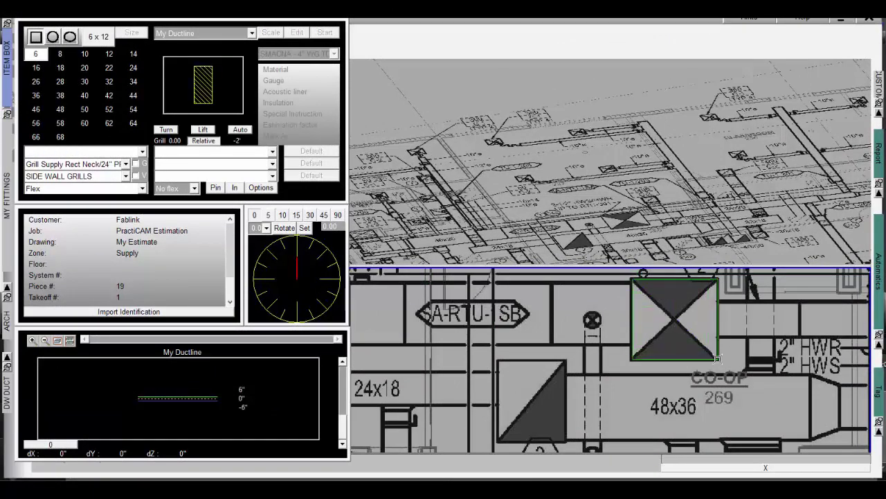
left_click(242, 399)
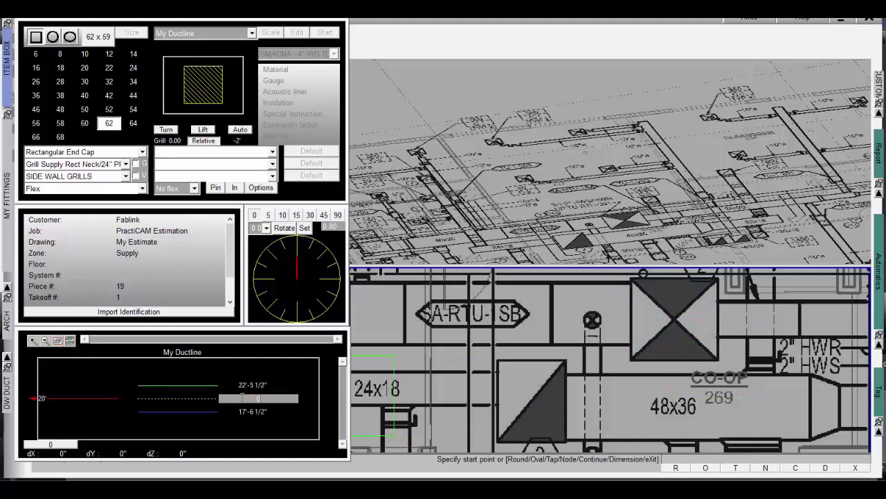
type("0")
key("Return")
left_click(673, 321)
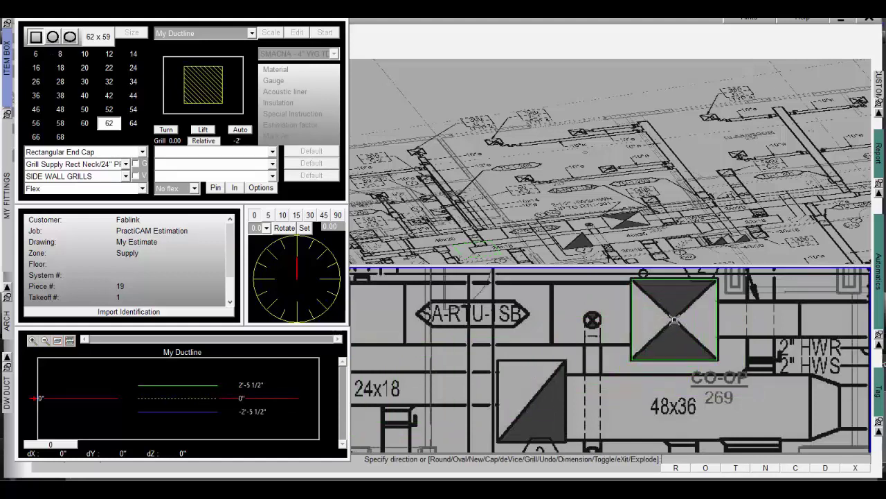
Raise the 62x59 duct vertically to elevation 20' and end the riser with a cap
left_click(242, 400)
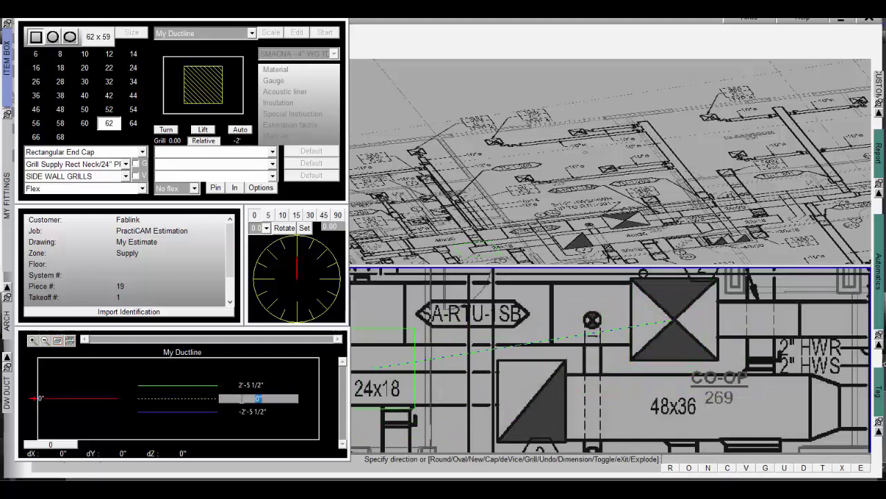
type("20")
key("Return")
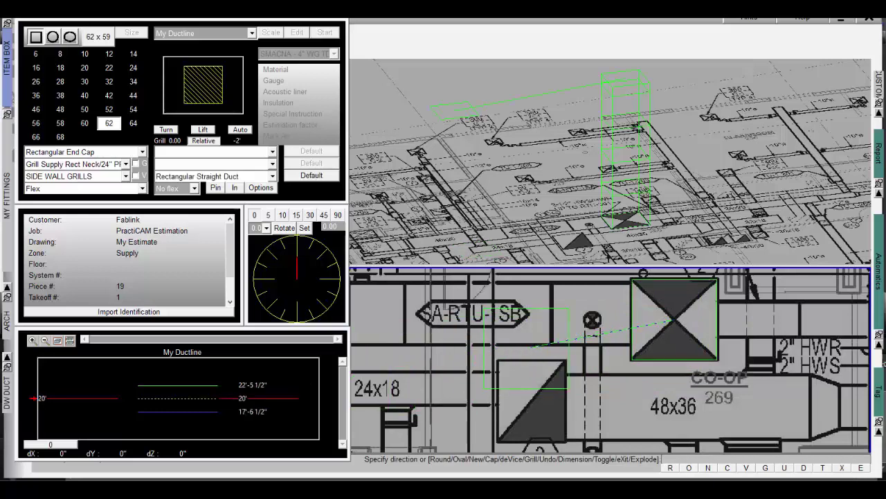
type("c")
key("Return")
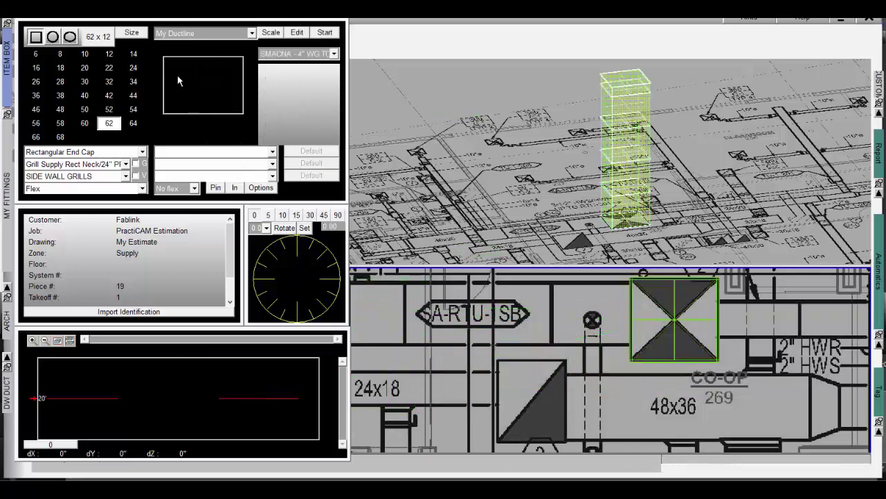
Size a 47x58 rectangular duct from the corners of the lower shaft symbol and start it at the symbol's centre at elevation 0
left_click(131, 34)
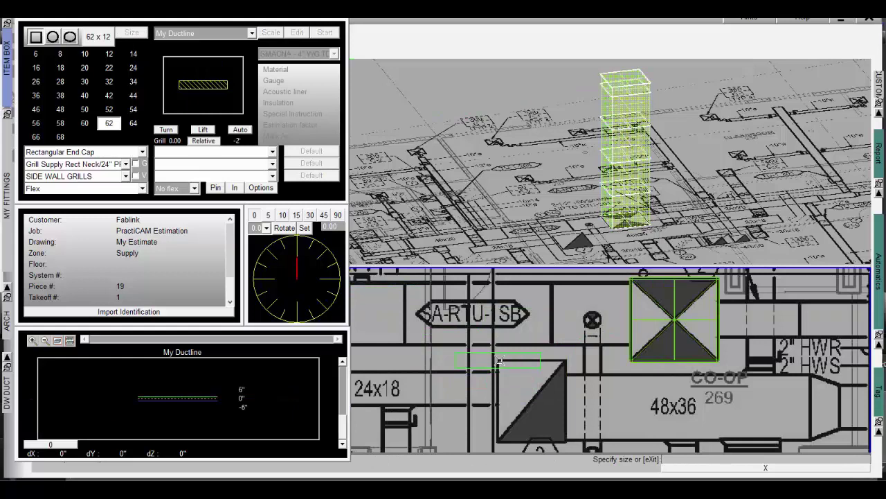
left_click(567, 437)
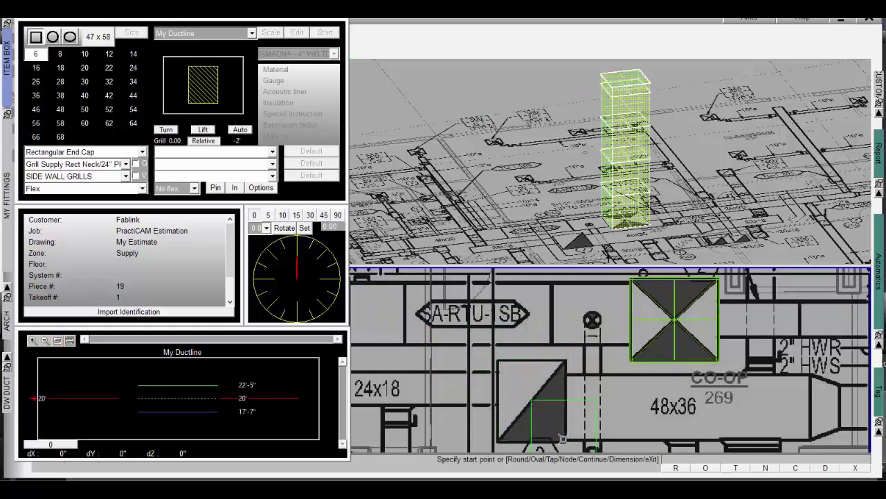
left_click(250, 398)
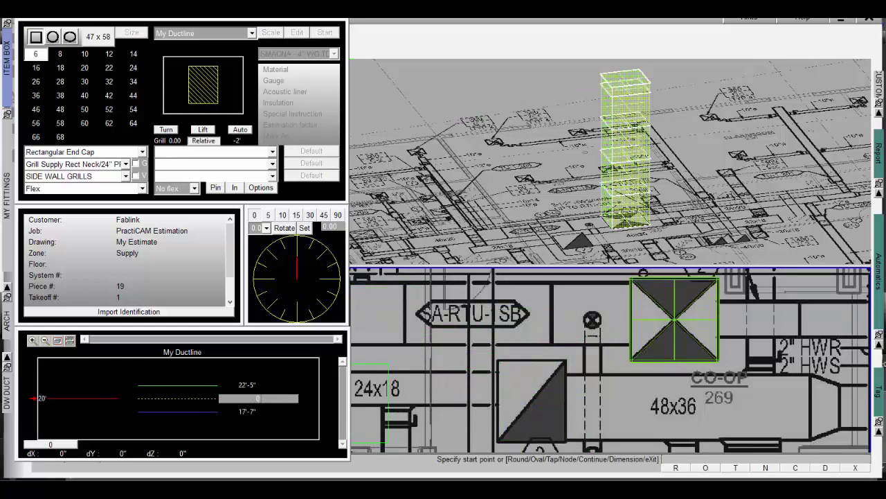
type("0")
key("Return")
left_click(532, 395)
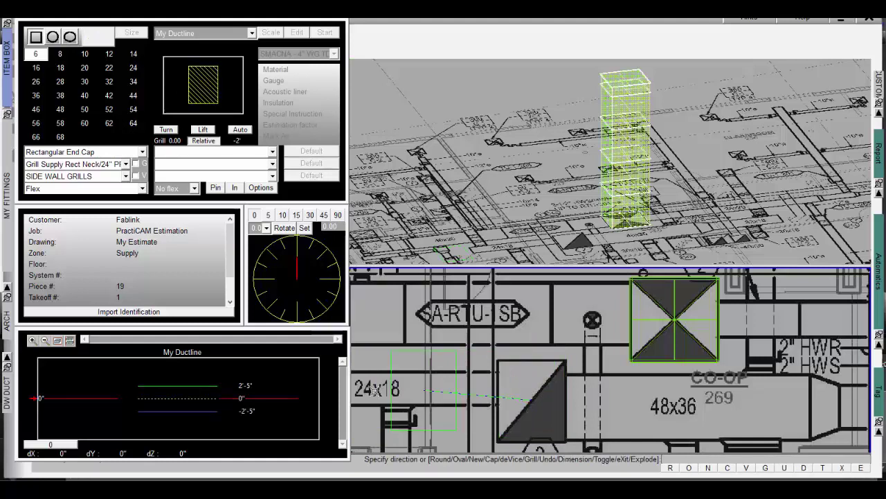
Raise the 47x58 duct vertically to elevation 20' and finish the riser
left_click(244, 398)
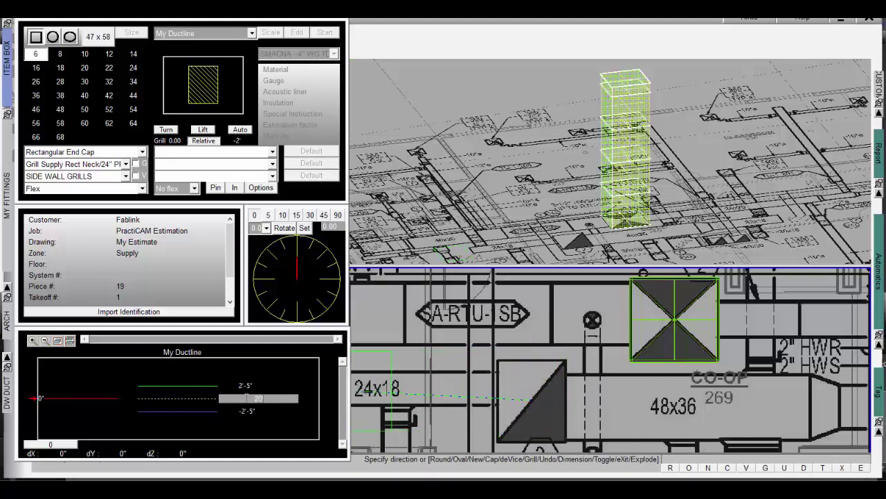
type("20")
key("Return")
key("Return")
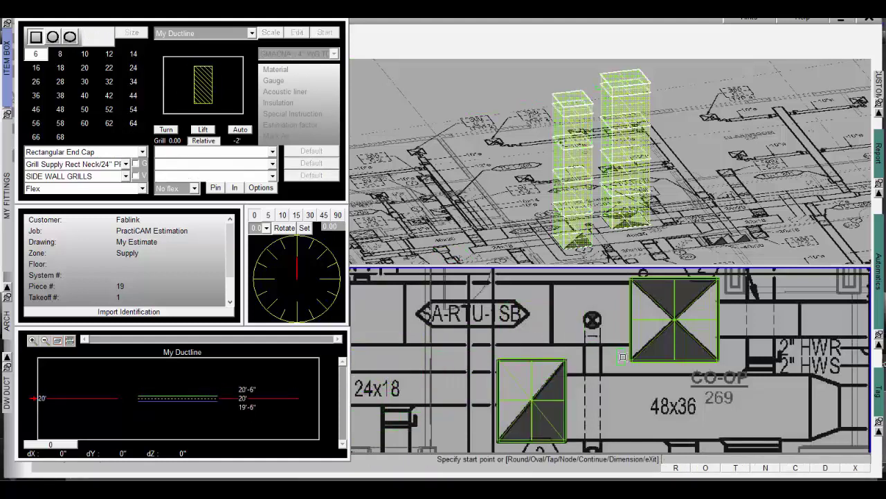
key("Escape")
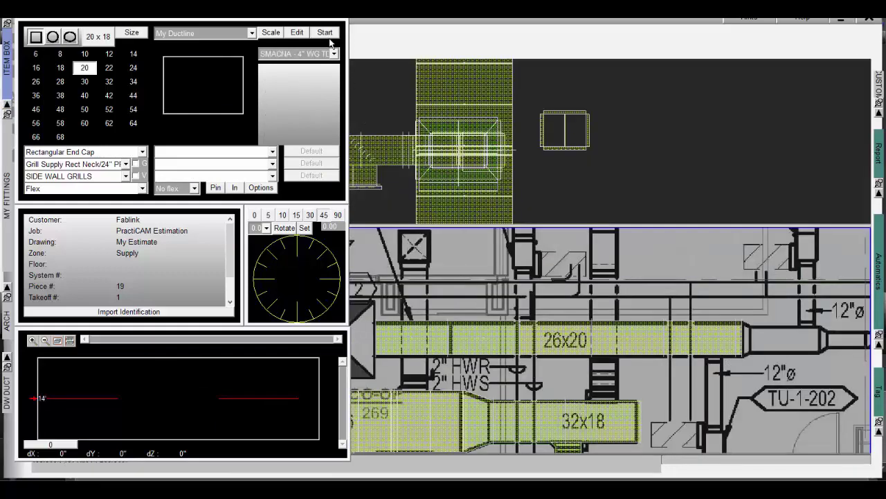
Tap a 20x18 branch off the upper edge of the 32x18 main and drop it to elevation 13' to pass under the 26x20 main
left_click(329, 40)
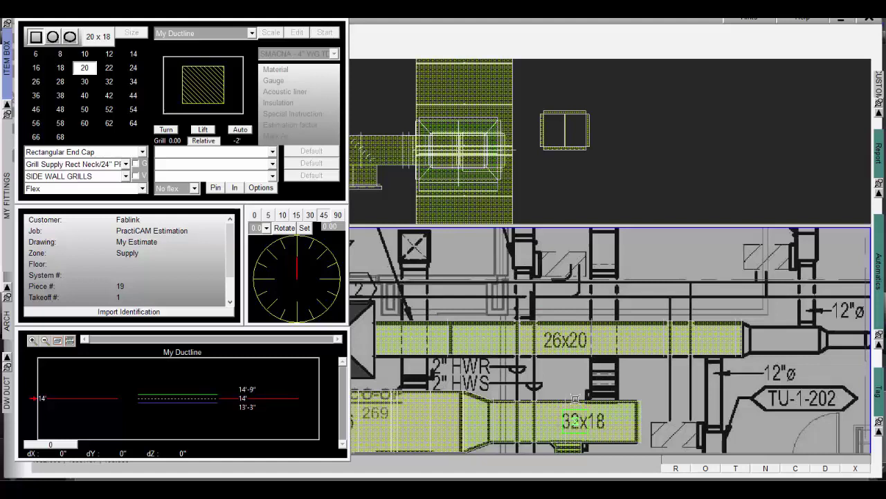
left_click(590, 394)
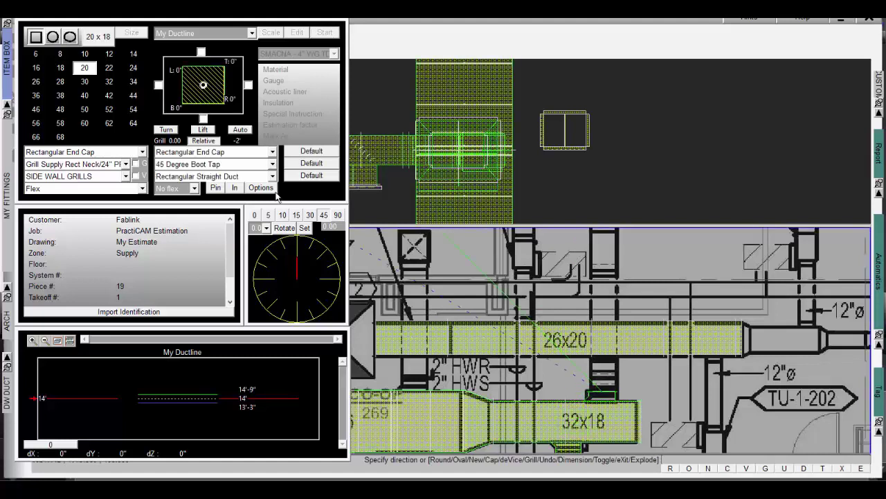
left_click(243, 399)
type("13")
key("Return")
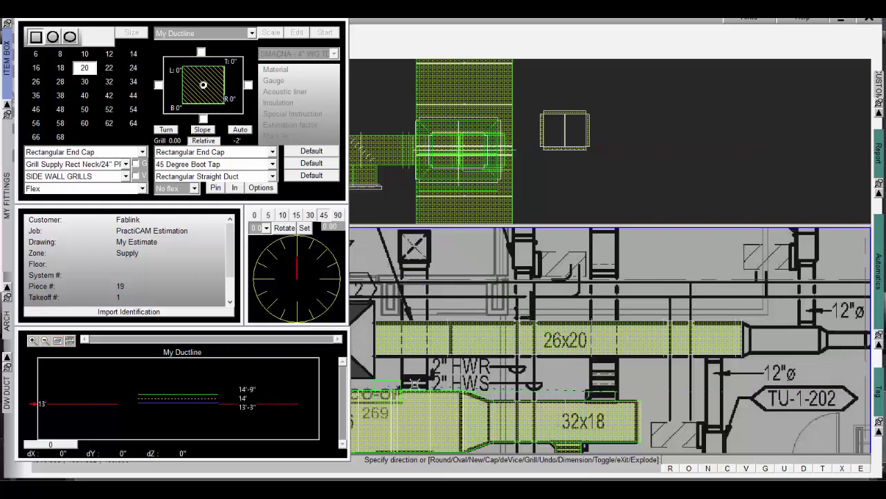
left_click(606, 276)
middle_click_drag(602, 268, 600, 378)
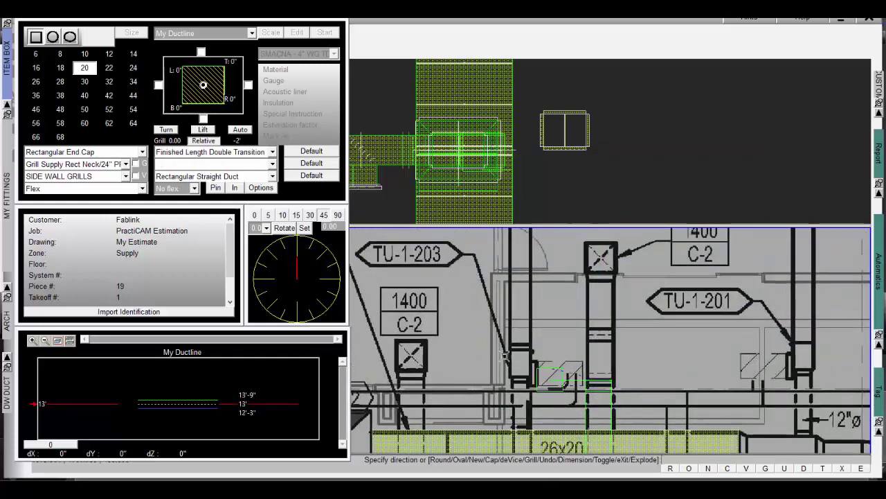
Raise the 20x18 branch back to elevation 14', extend it to the C-2 diffuser symbol and end it with a grille
left_click(251, 404)
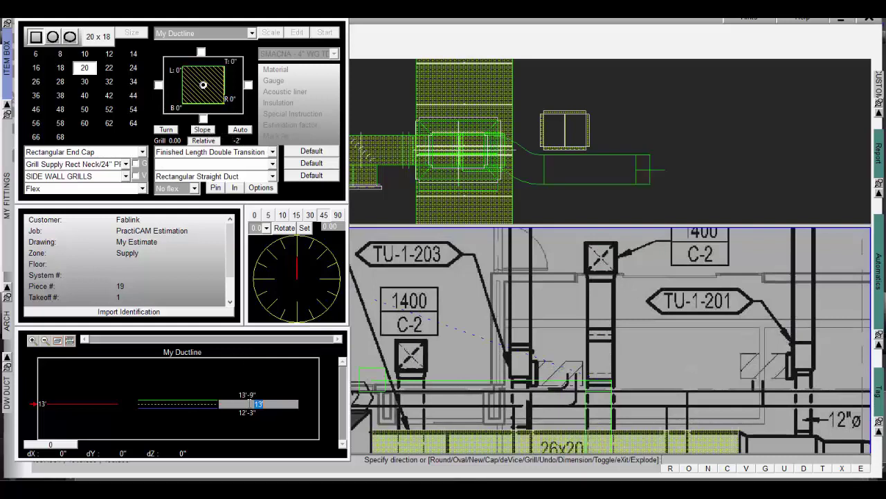
type("14")
key("Return")
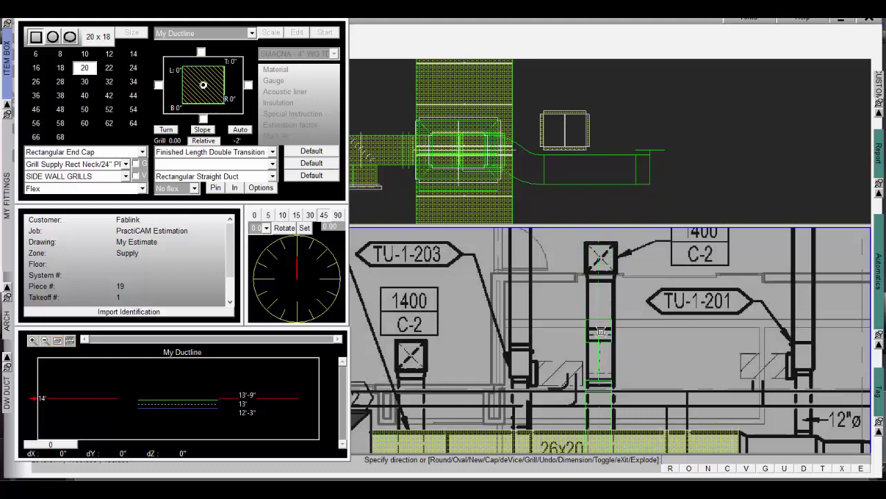
right_click(602, 258)
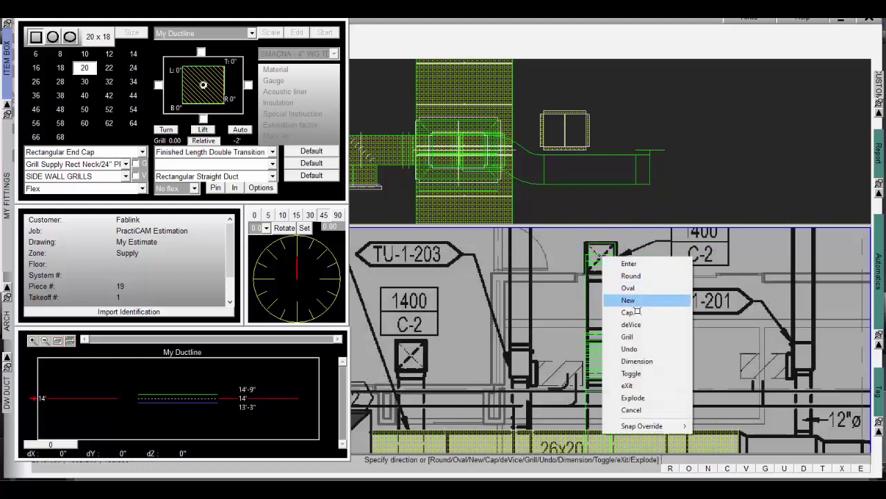
left_click(632, 337)
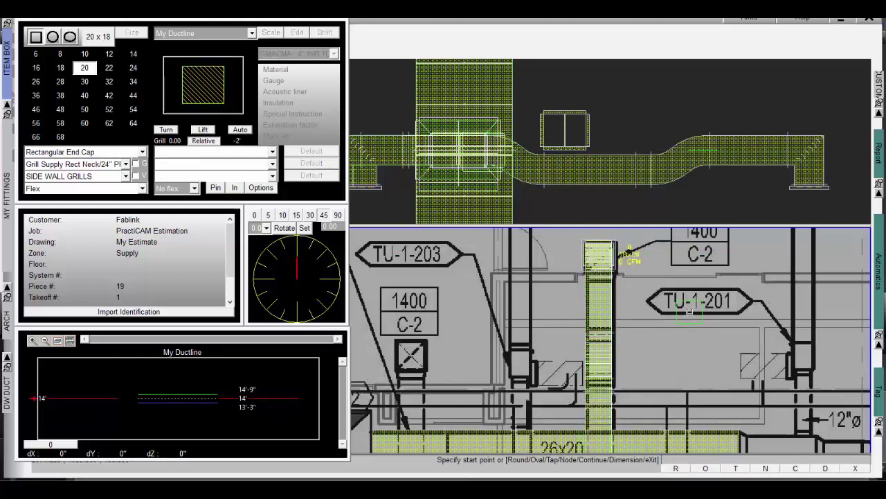
key("Escape")
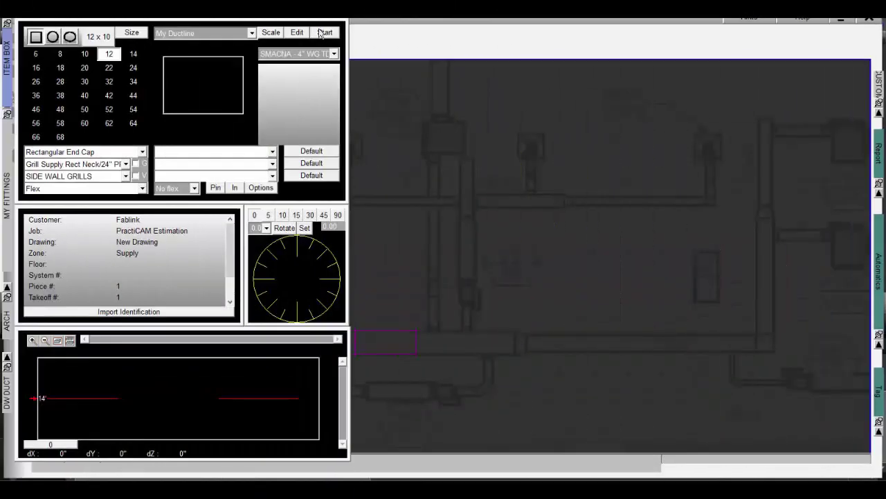
Continue the 22x22 duct from its existing open end to the reducer shown on the plan
left_click(325, 33)
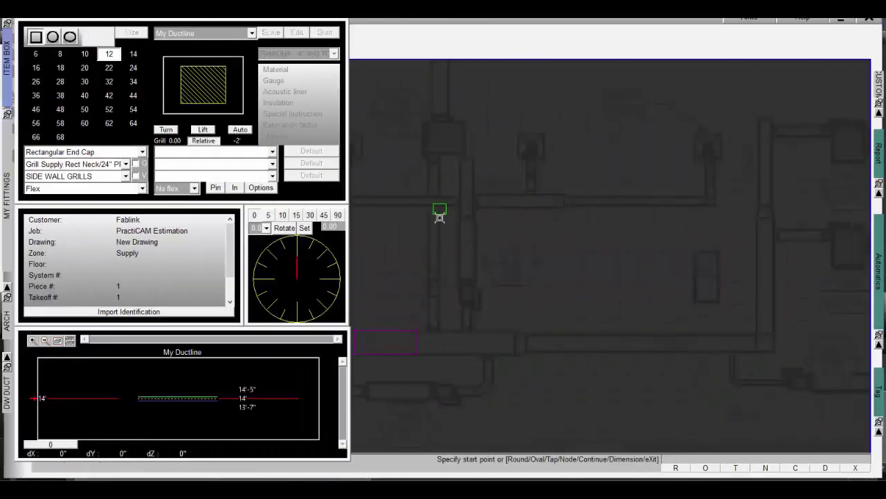
left_click(417, 342)
left_click(528, 342)
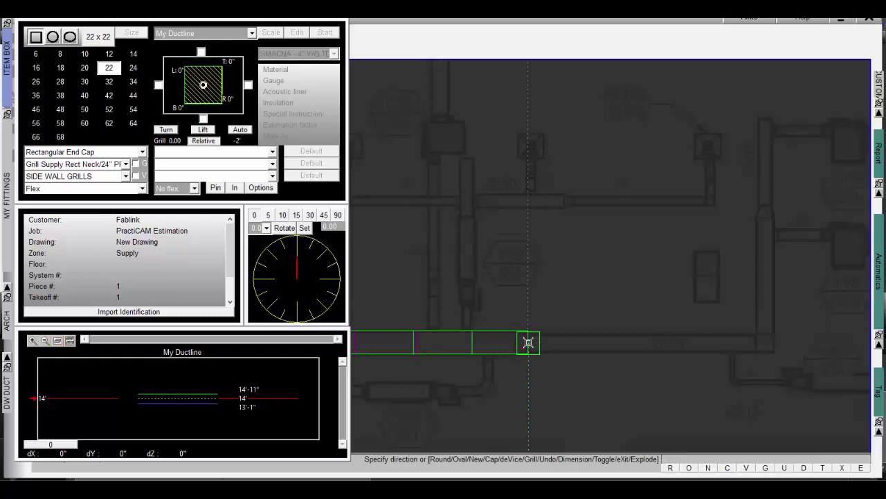
Reduce the duct to 16x16, run it to the plan's corner and turn it up the plan with a square elbow to the next reducer
left_click(38, 69)
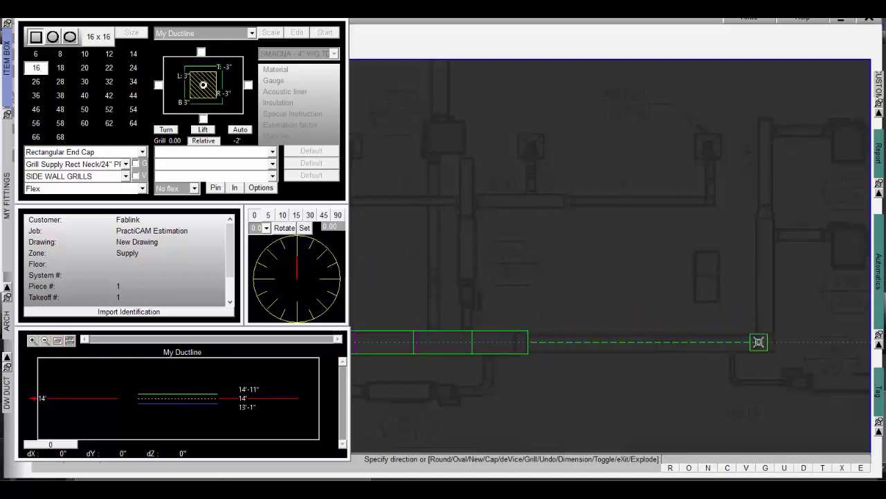
left_click(765, 343)
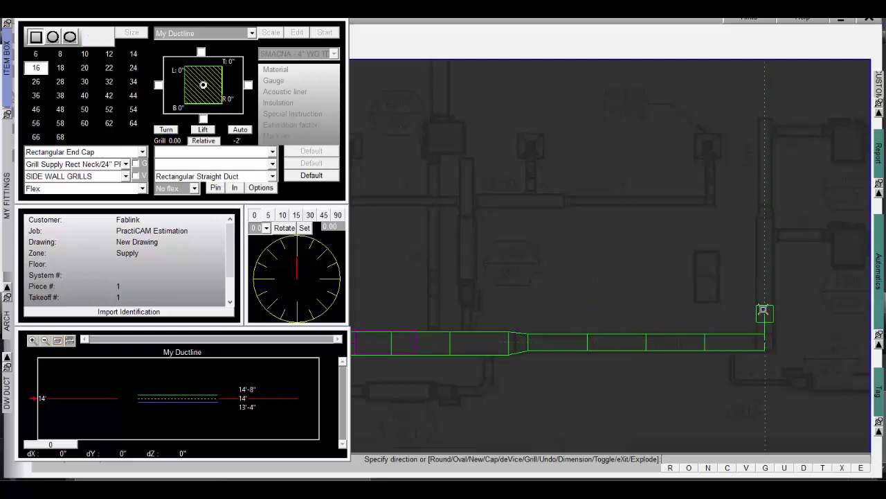
left_click(769, 202)
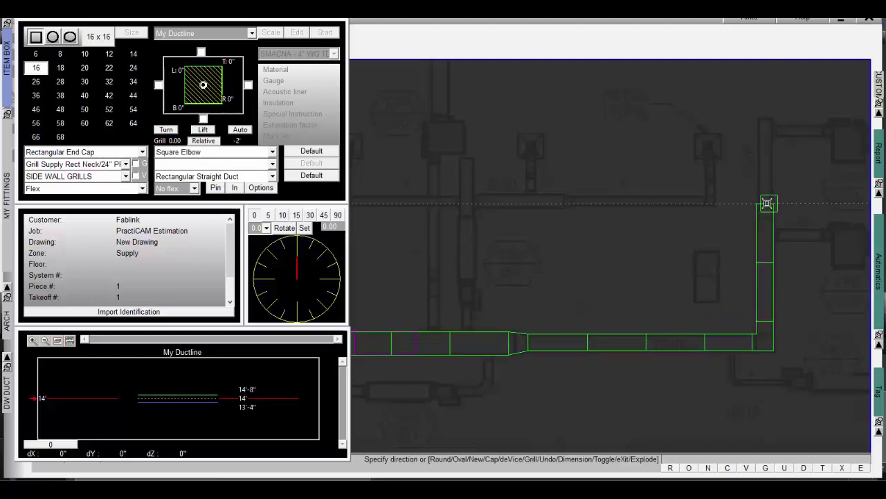
Reduce the run to 12x10, extend it to the upper end of the plan's duct and finish it with a cap
left_click(108, 54)
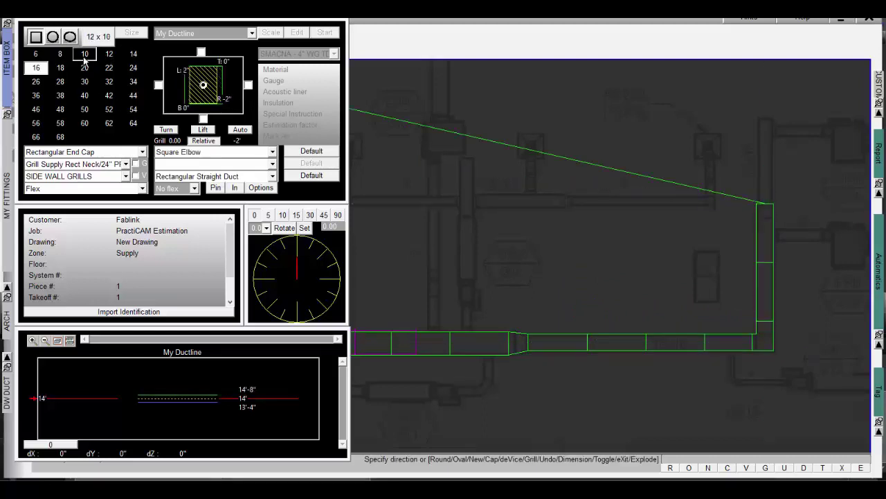
left_click(764, 115)
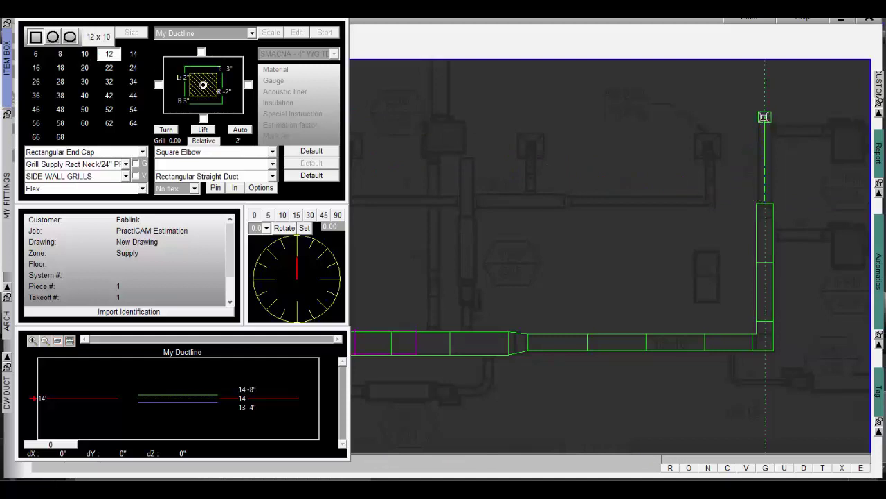
type("c")
key("Return")
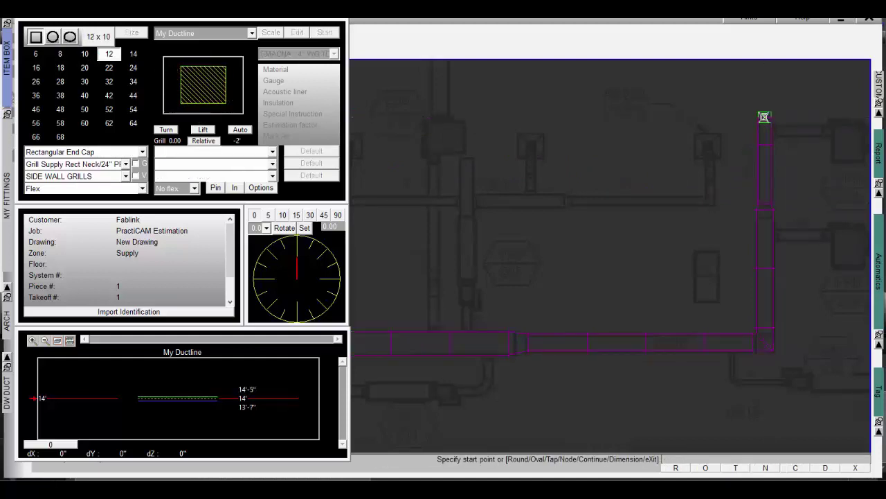
key("Escape")
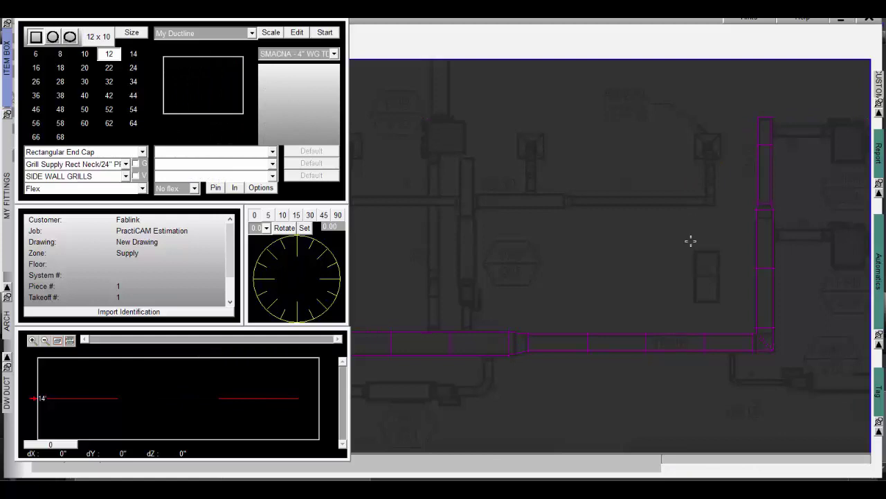
Explode the finished duct line into individual pieces and inspect their labels around the 22x22 to 16x16 transition
key("Return")
right_click(675, 350)
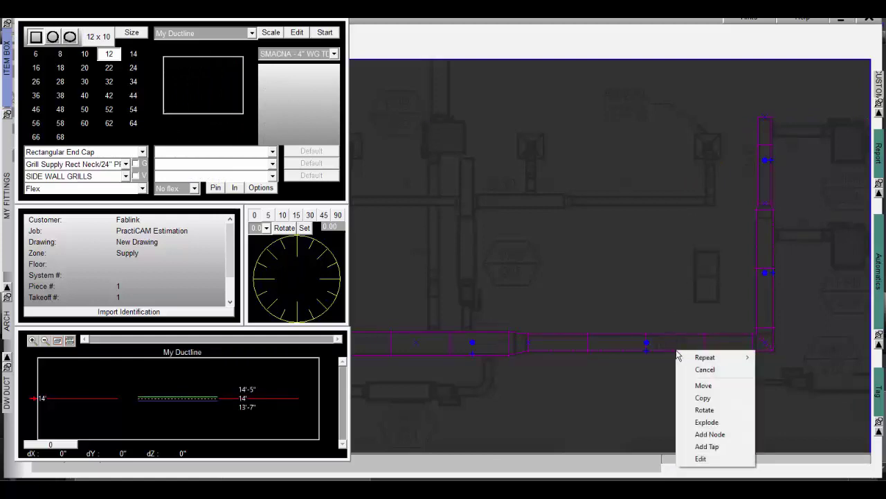
left_click(705, 418)
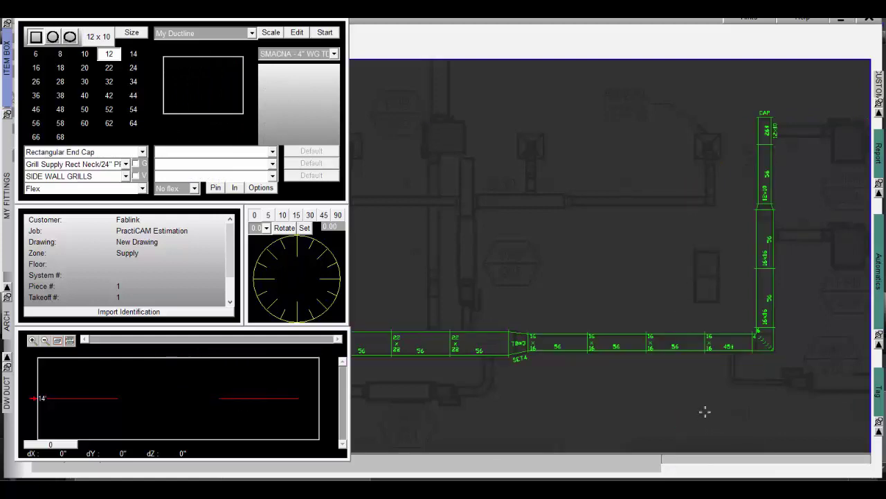
scroll(506, 387, "up", 1)
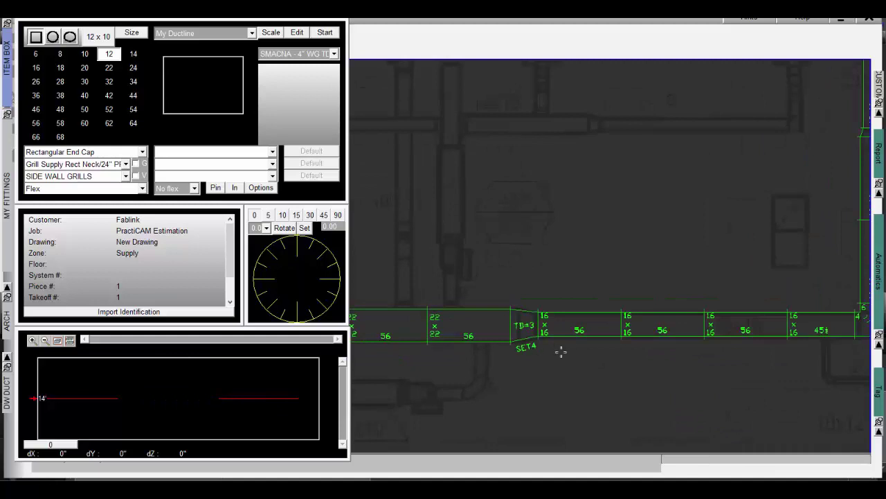
middle_click_drag(785, 351, 666, 400)
scroll(774, 241, "up", 1)
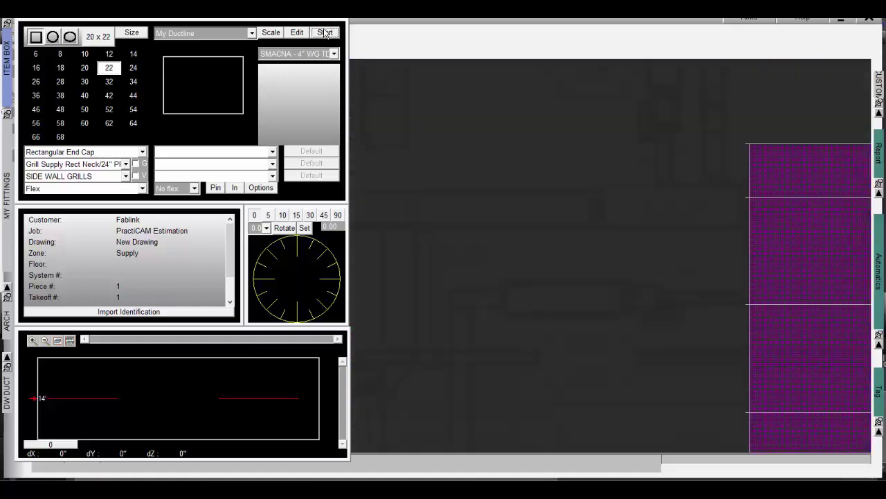
Tap a 20x22 branch off the side of the 70x24 main and run it to the reducer on the plan
left_click(324, 32)
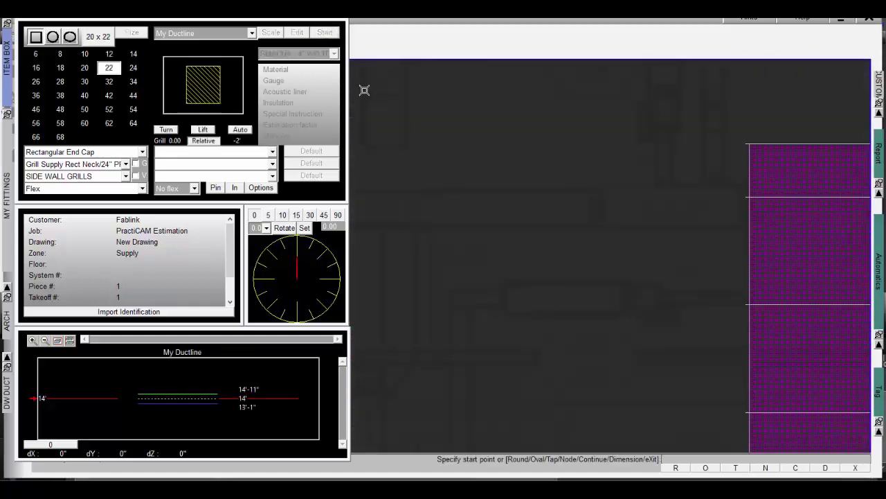
left_click(767, 390)
left_click(584, 204)
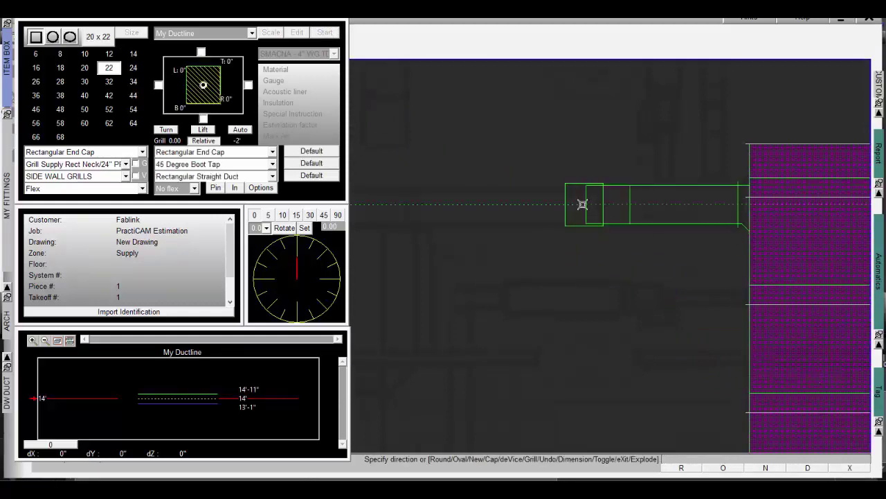
Reduce the branch to 18x18, extend it along the plan's duct and explode the line to check its piece labels
left_click(61, 68)
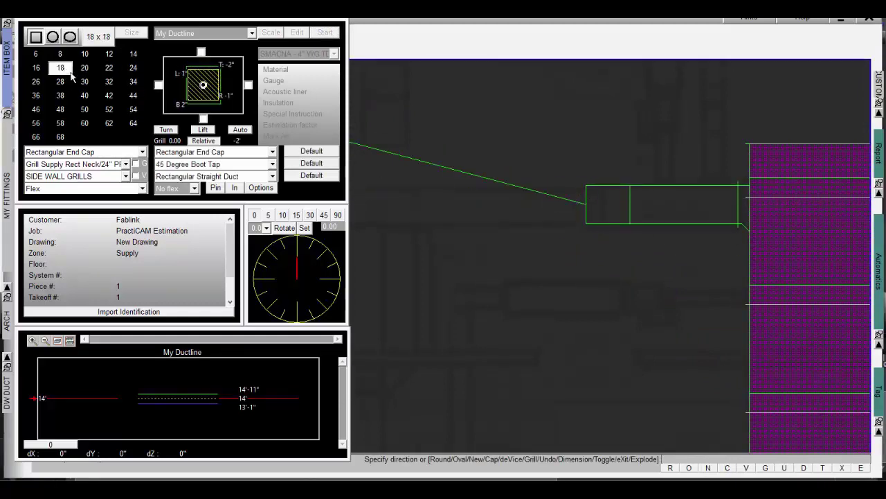
left_click(368, 202)
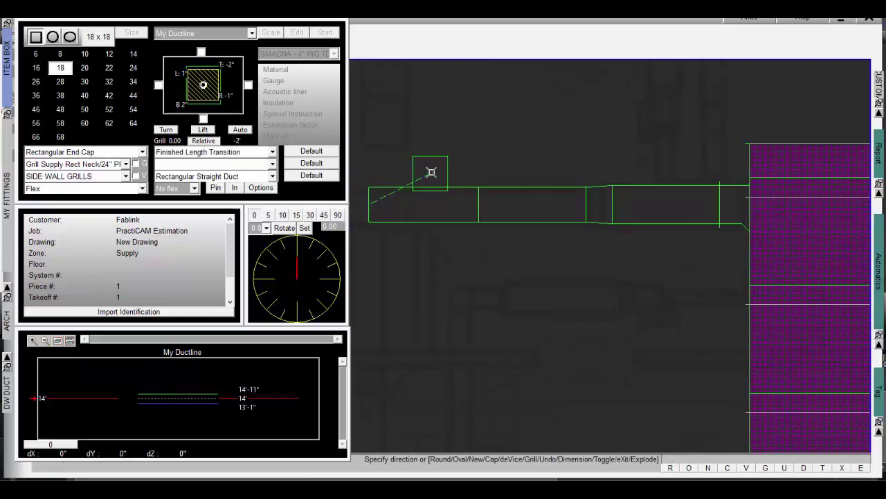
right_click(439, 141)
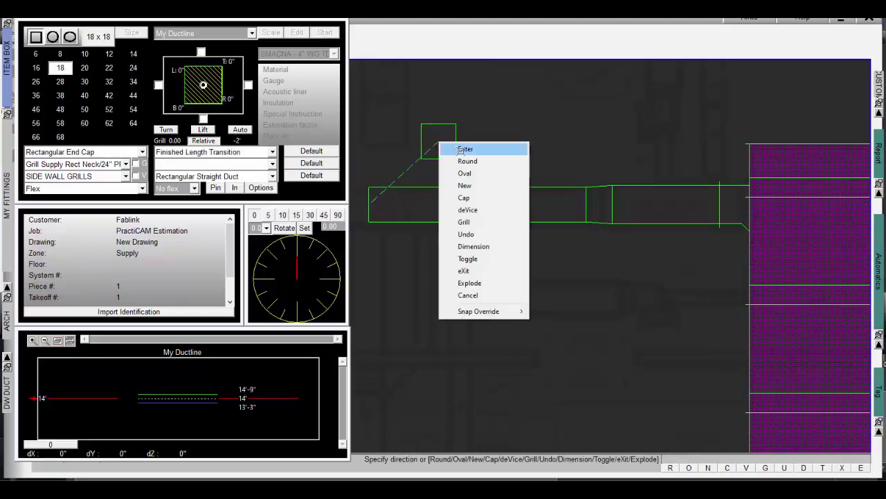
left_click(470, 283)
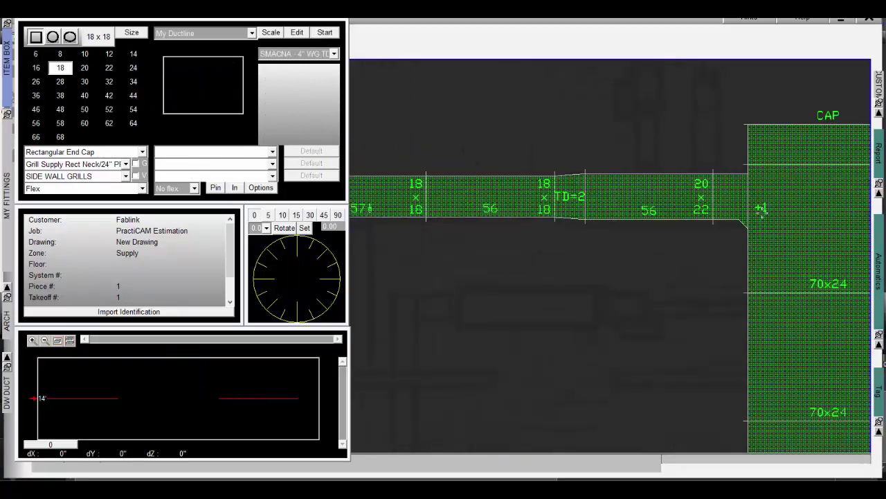
scroll(762, 211, "up", 2)
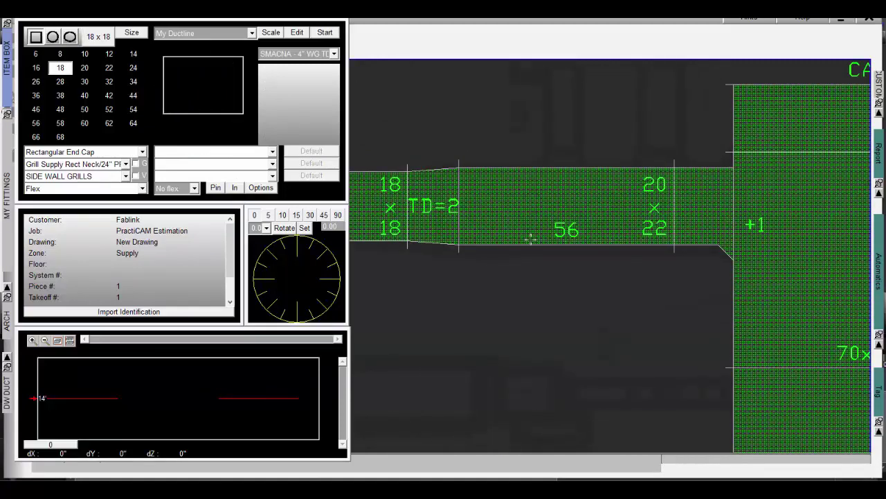
scroll(511, 239, "down", 2)
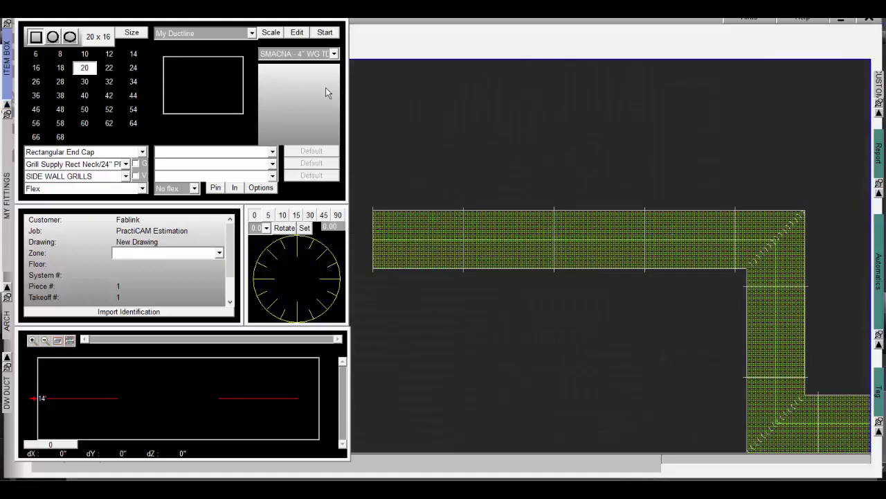
Tap a 20x16 branch off the upper edge of the horizontal main near its open end and finish it with a cap
left_click(322, 35)
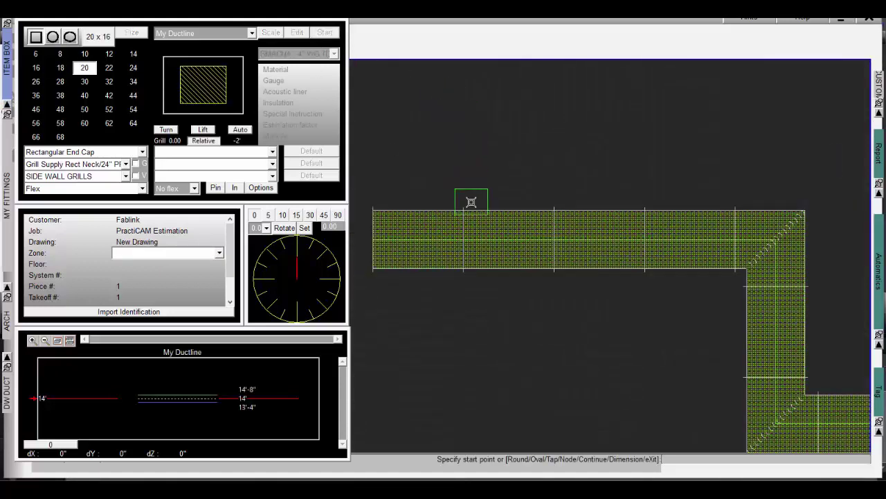
left_click(482, 210)
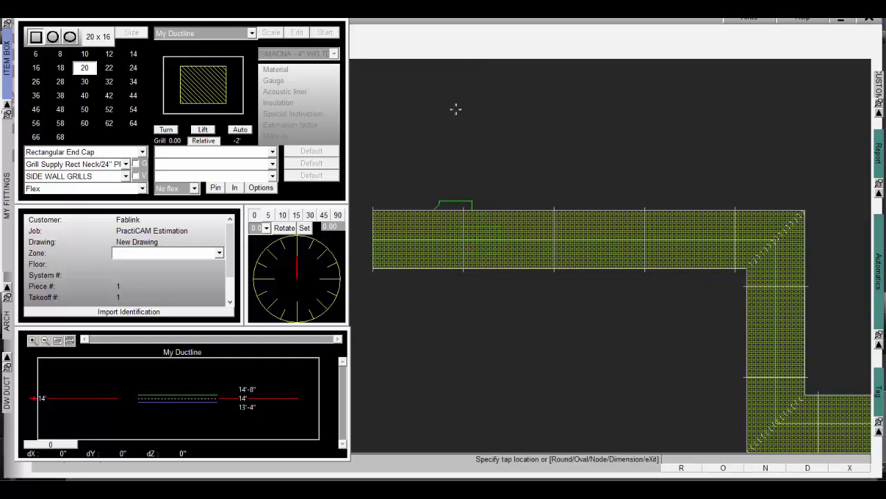
left_click(455, 109)
left_click(455, 108)
type("c")
key("Return")
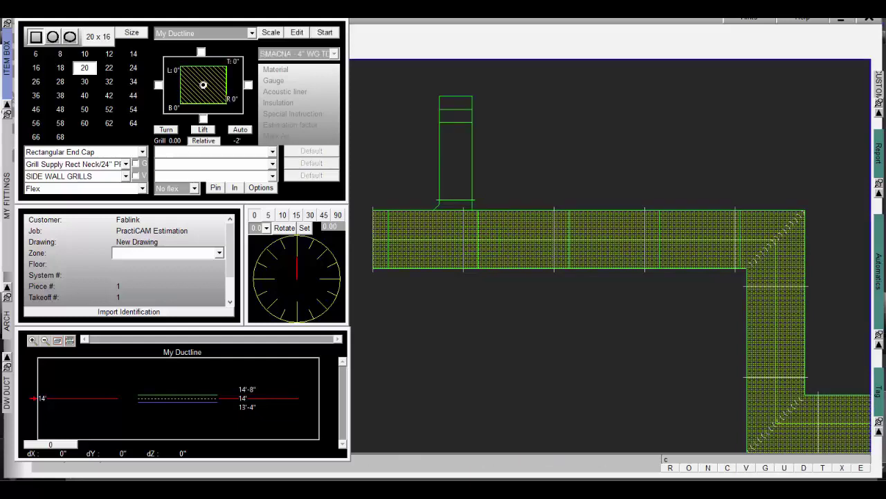
Add a second 20x16 capped tap branch beside the first one, closer to the main's elbow
key("Return")
type("t")
key("Return")
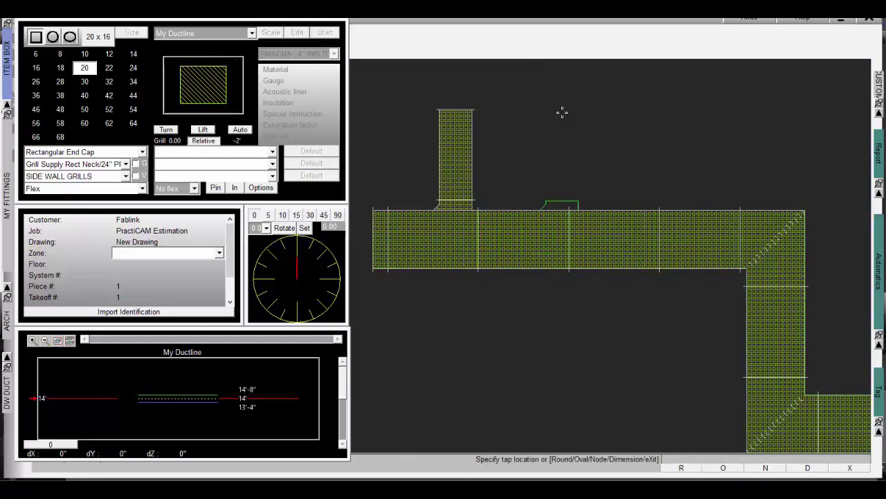
left_click(560, 110)
type("c")
key("Return")
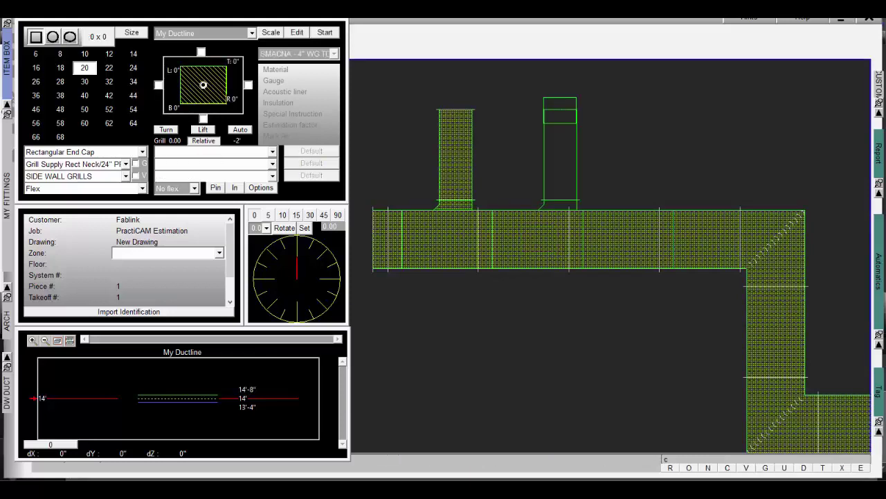
Tap a third 20x16 branch off the main's upper edge nearest the elbow, match its length to the others and cap it
type("t")
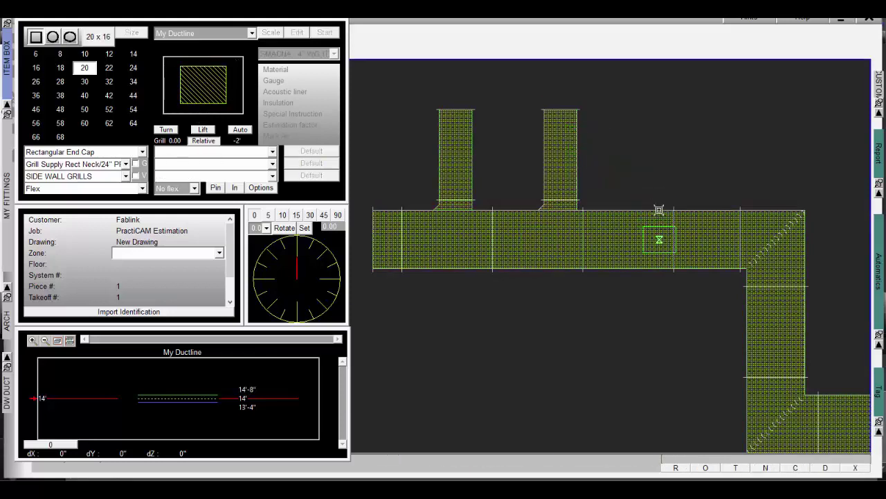
key("Return")
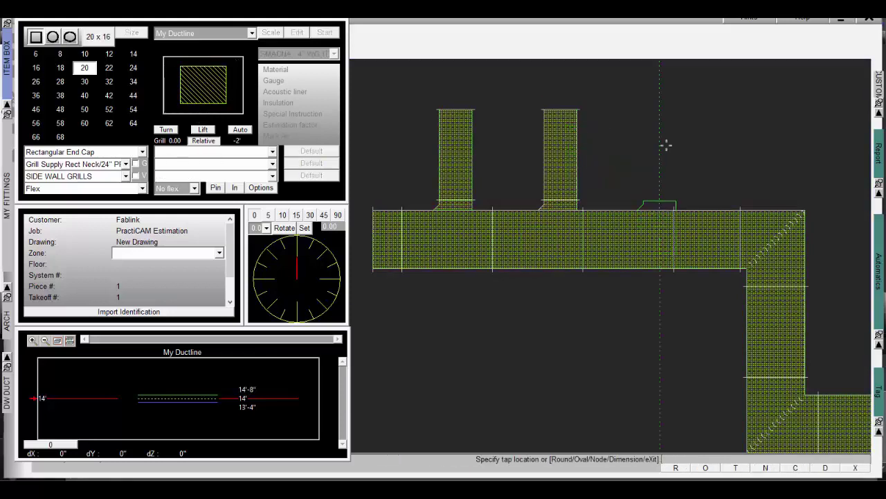
left_click(665, 109)
type("c")
key("Return")
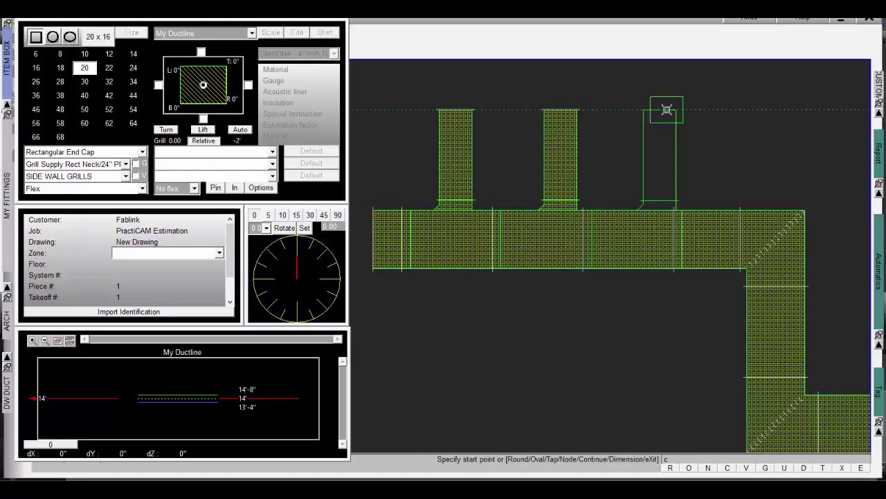
key("Escape")
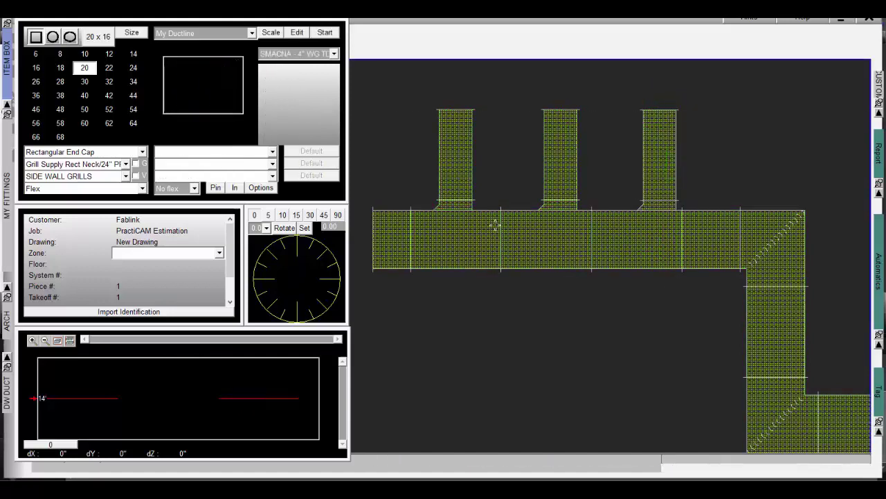
Tap a 16-inch round branch off the upper edge of the 36x18 main and finish it with flex and a grille
scroll(495, 225, "up", 1)
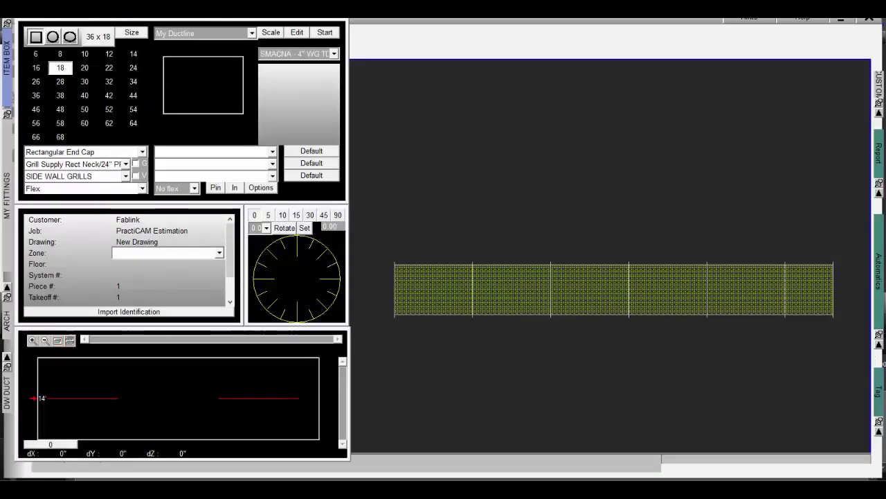
left_click(35, 68)
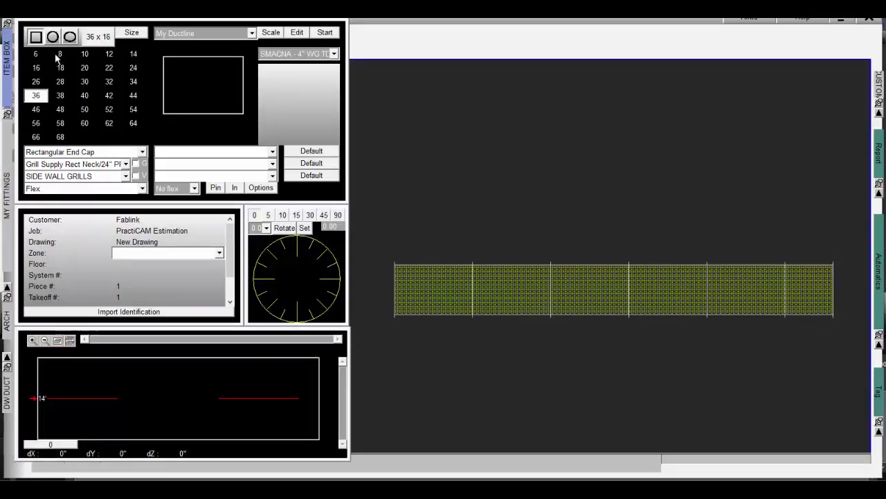
left_click(54, 37)
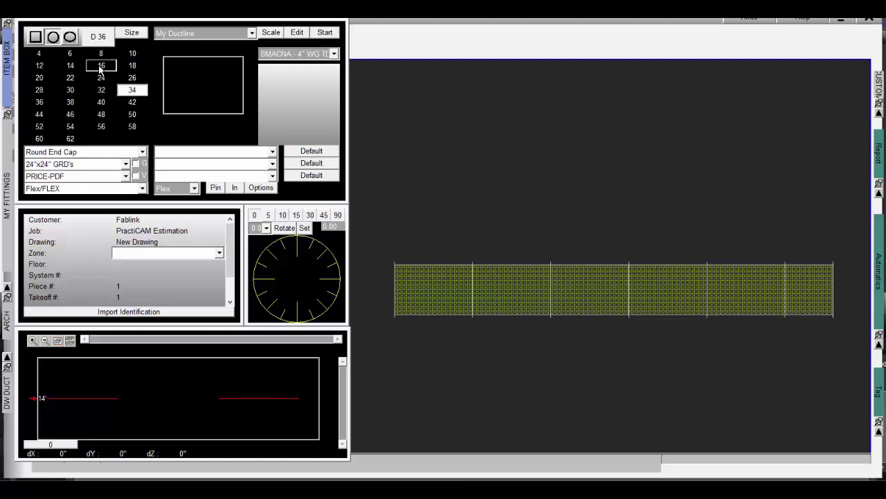
left_click(101, 66)
left_click(325, 33)
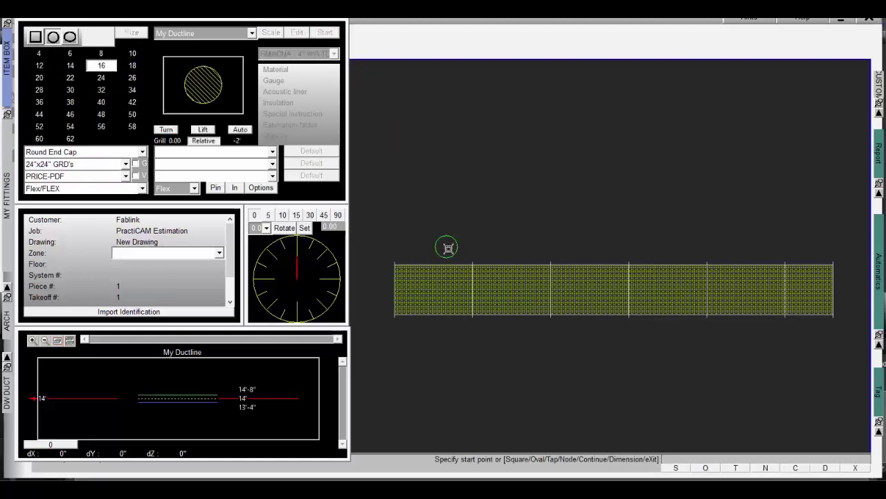
key("t")
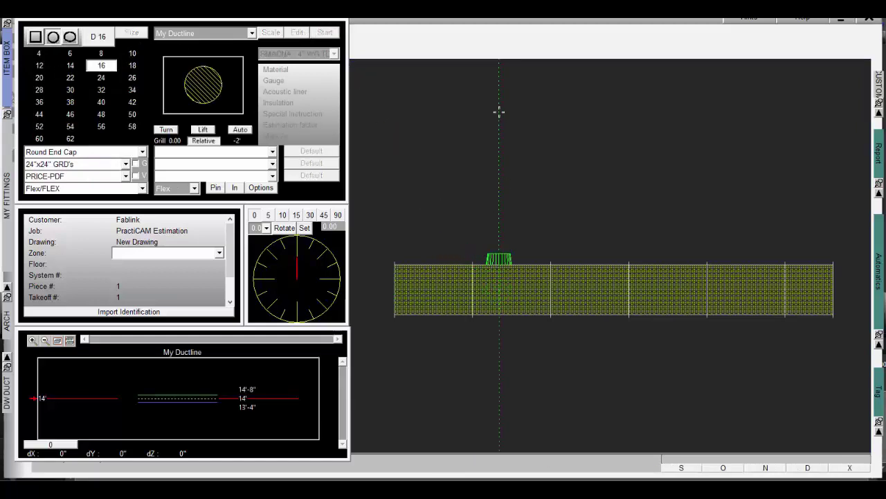
left_click(498, 111)
left_click(498, 110)
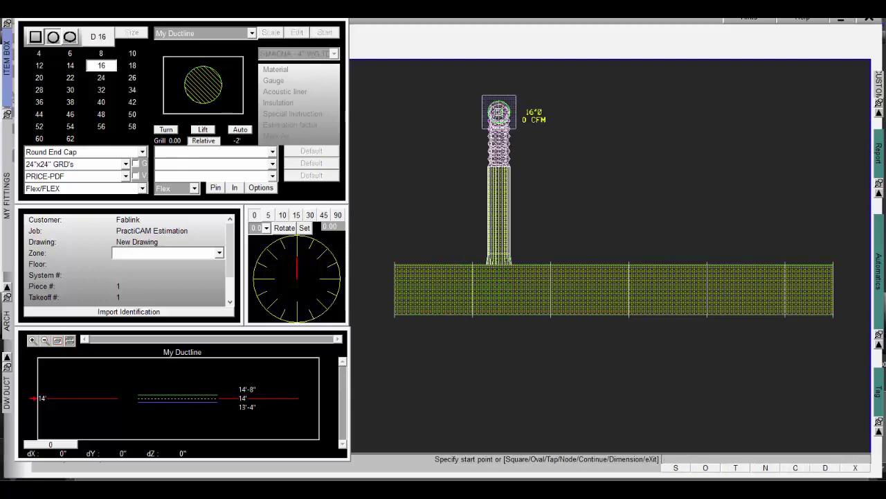
Add a straight 10-inch round tap branch beside the 16-inch one, ending in flex and a grille level with the first
left_click(133, 56)
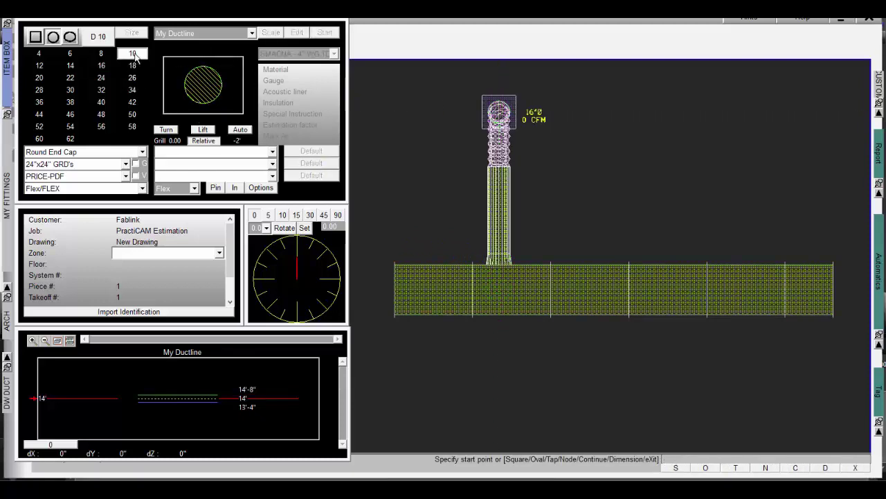
left_click(590, 290)
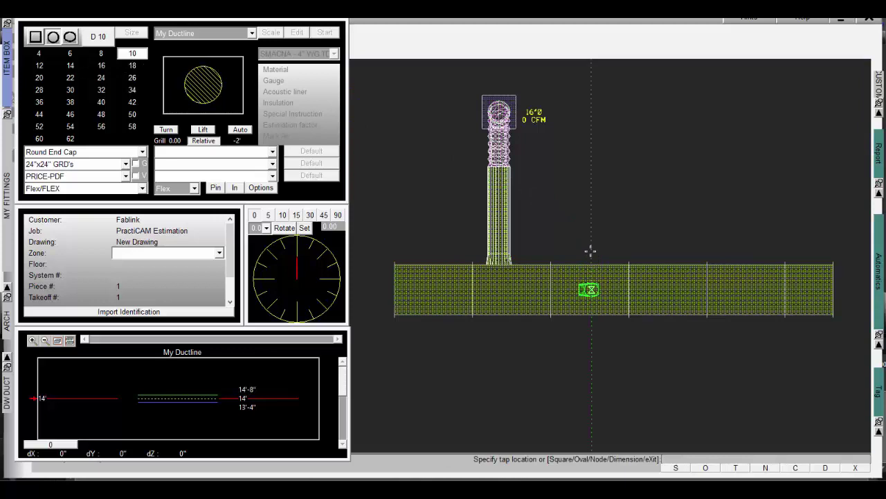
left_click(590, 113)
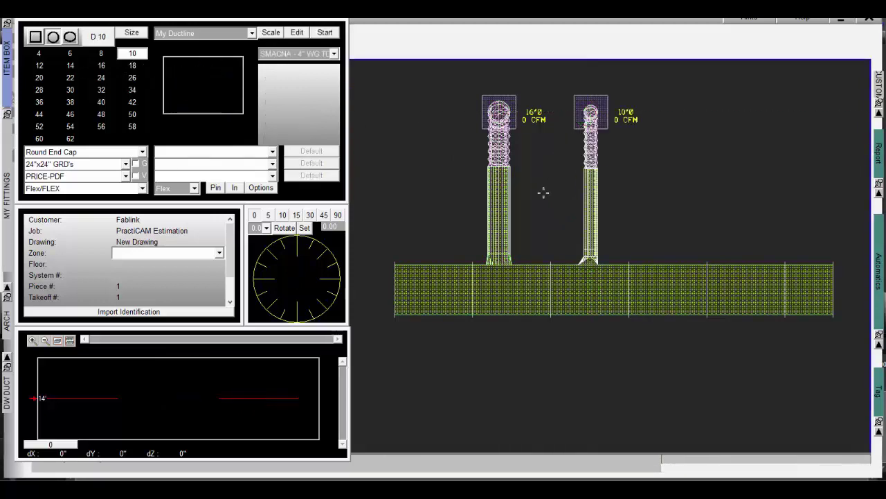
scroll(525, 238, "up", 1)
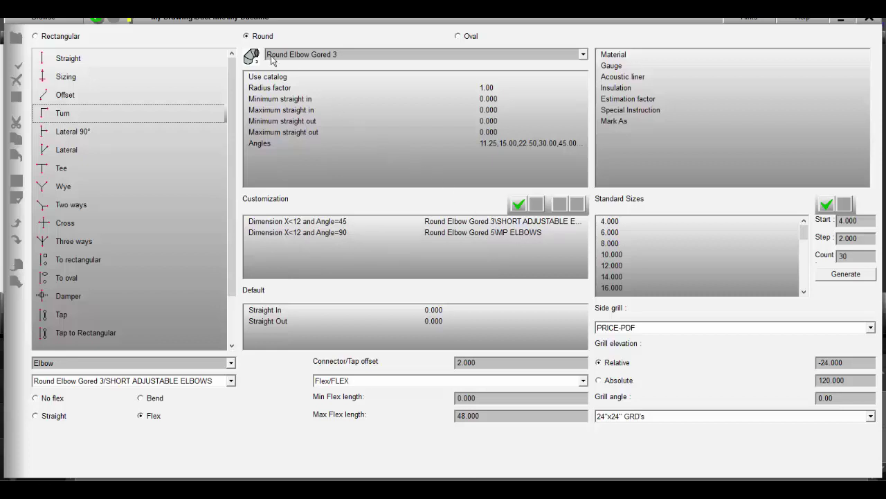
Accept the ductline settings, then tap a 10-inch round branch off the main, angle it up and left, and end it with a flexed grille
left_click(98, 20)
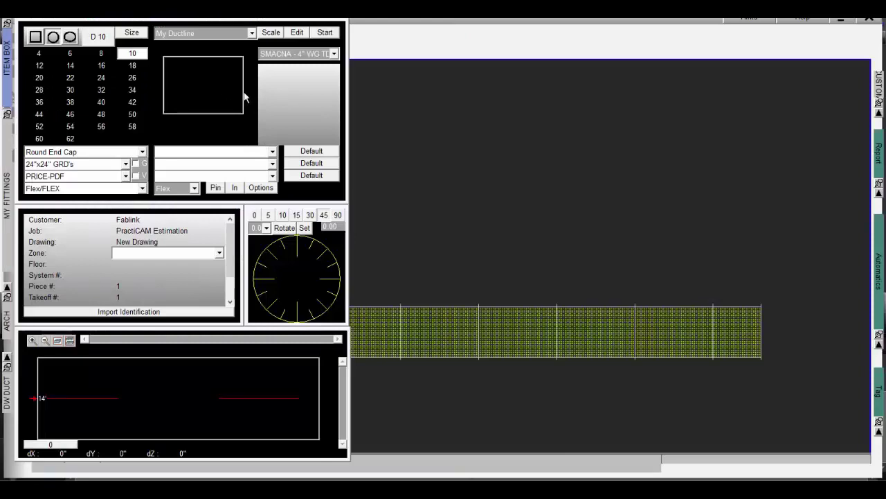
left_click(326, 33)
left_click(431, 306)
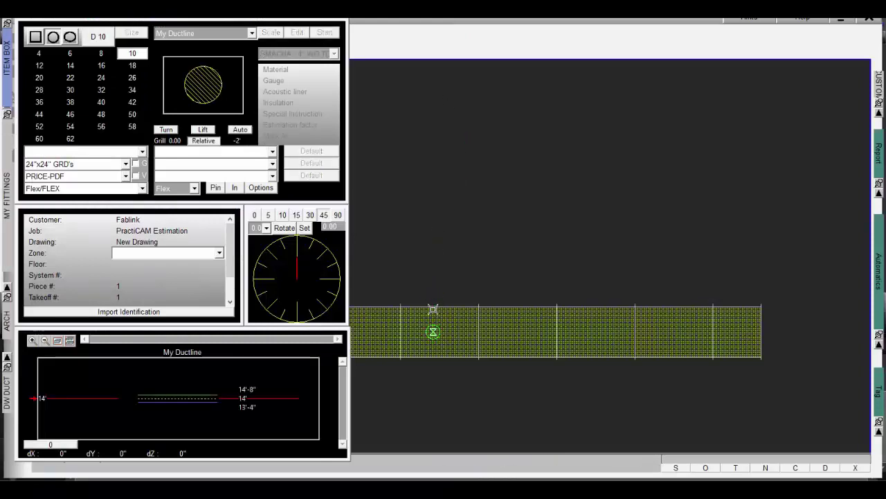
left_click(436, 251)
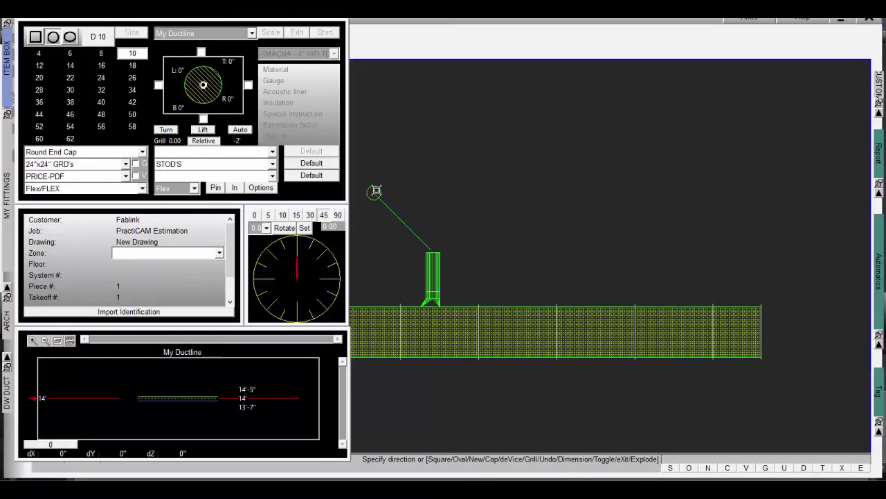
left_click(376, 192)
key("Return")
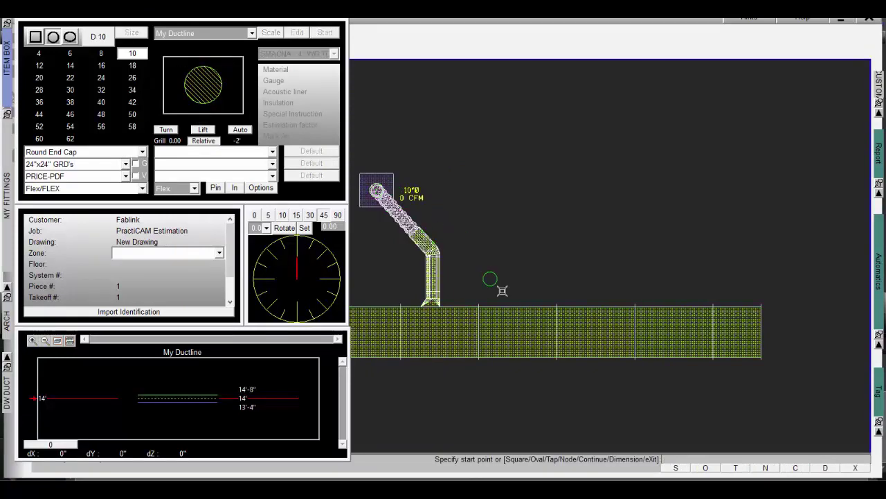
Tap another 10-inch round branch to the right, turn it 90° left above the angled branch and end it with a flexed grille
left_click(507, 303)
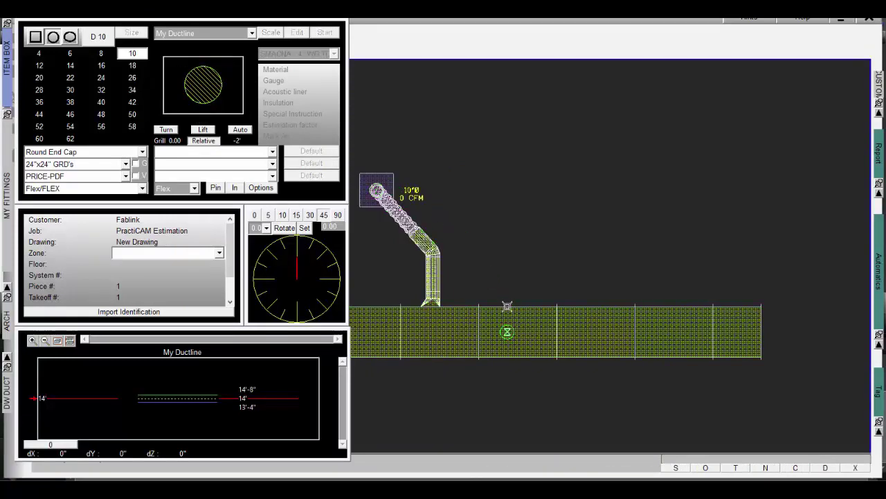
left_click(500, 155)
left_click(415, 156)
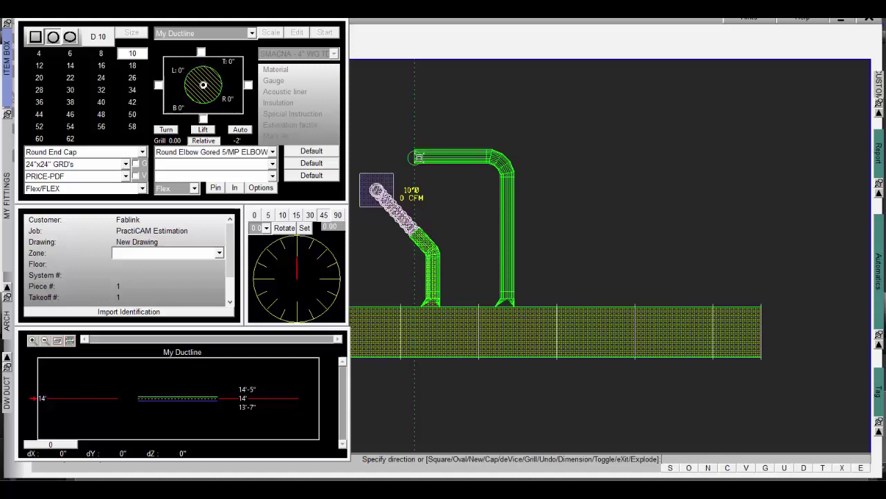
key("Return")
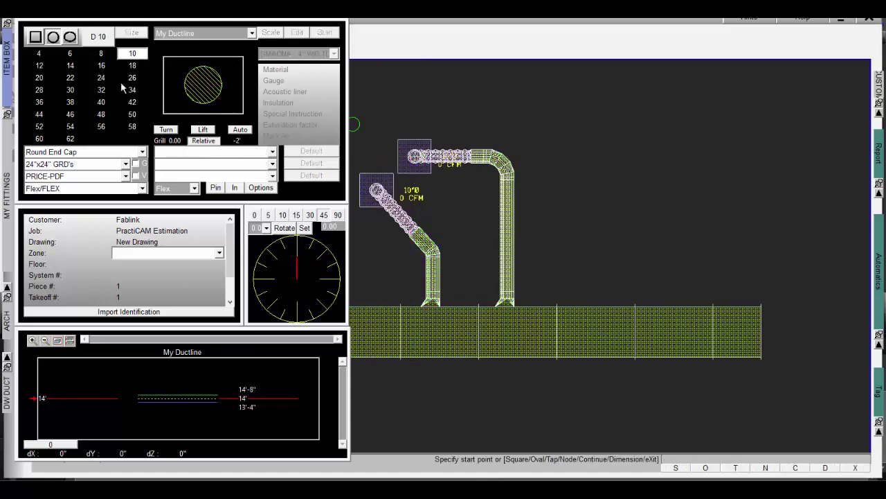
Tap a 16-inch round branch farther along the main, turn it 90° right and end it with a flexed grille
left_click(101, 65)
left_click(597, 332)
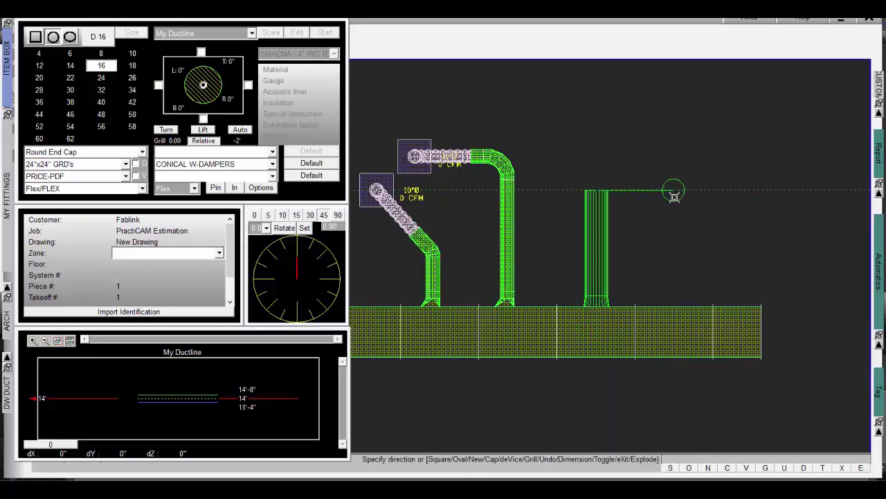
left_click(685, 190)
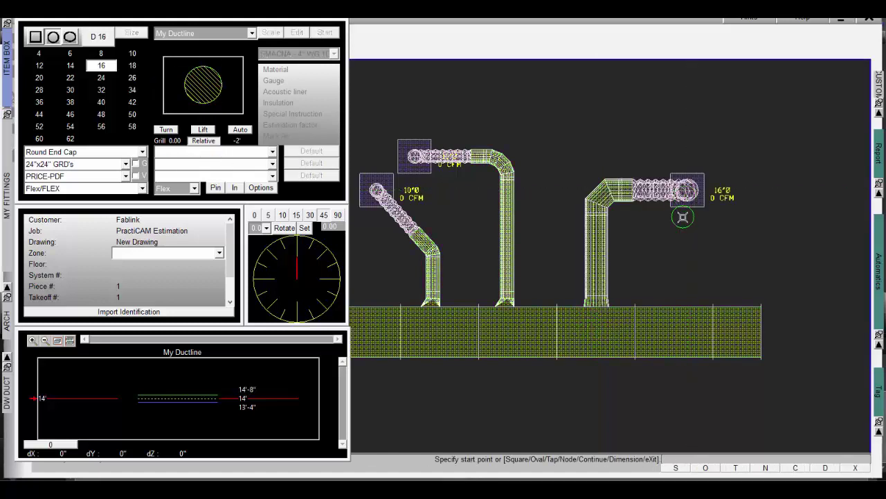
Exit duct drawing and explode the 36x18 main with its round branches into labelled pieces
key("Escape")
left_click(594, 331)
right_click(598, 332)
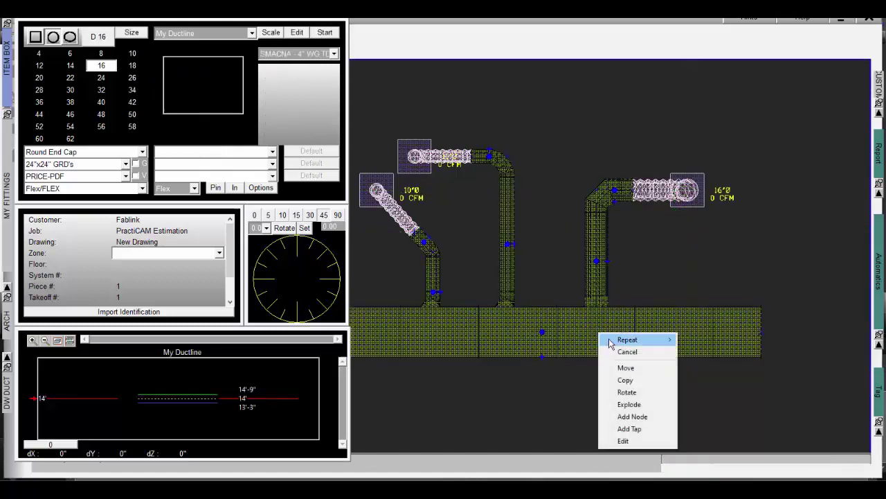
left_click(628, 404)
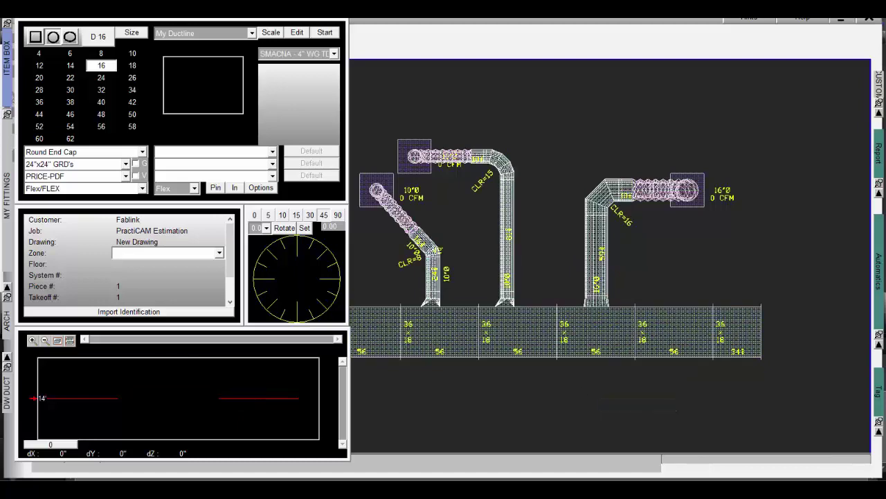
Examine the properties of the angled 10-inch elbow, the 90° 10-inch elbow and the 16-inch elbow, including fabrication, name and catalog
scroll(429, 256, "up", 5)
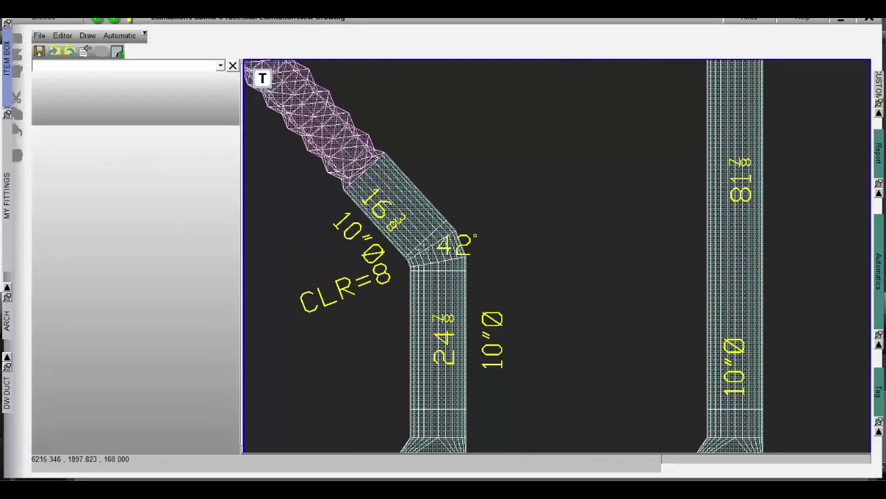
left_click(424, 254)
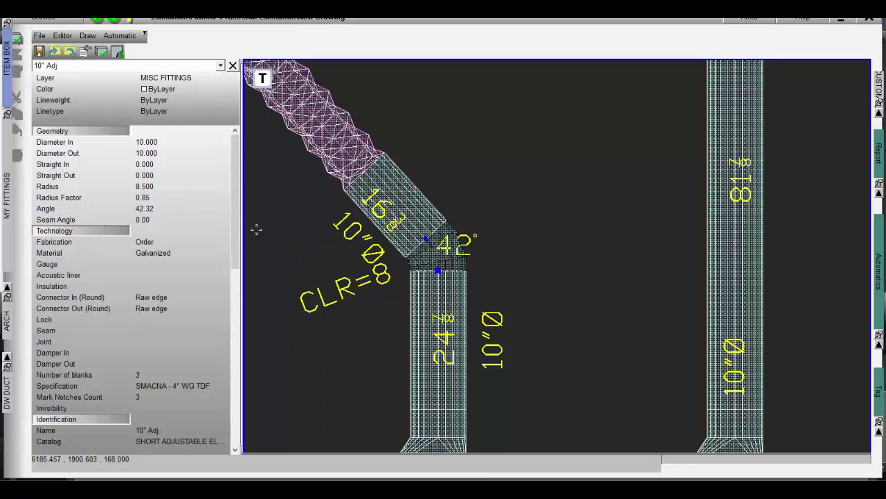
scroll(238, 232, "down", 3)
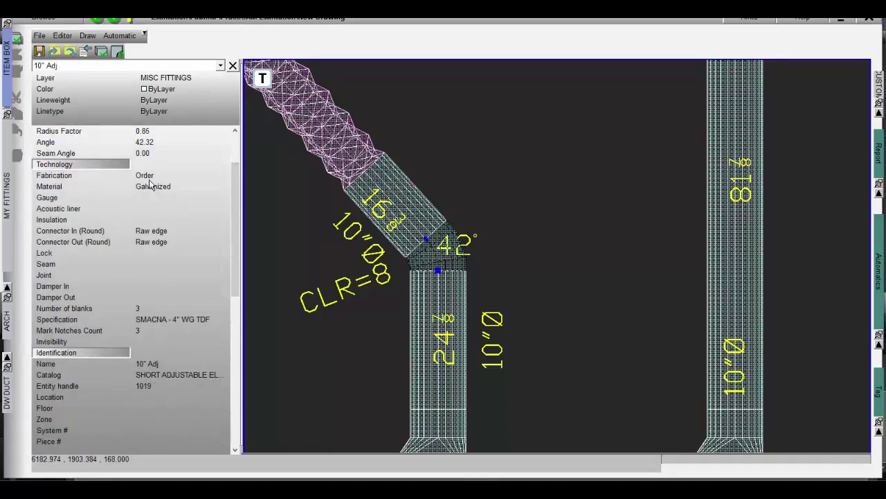
scroll(610, 337, "down", 2)
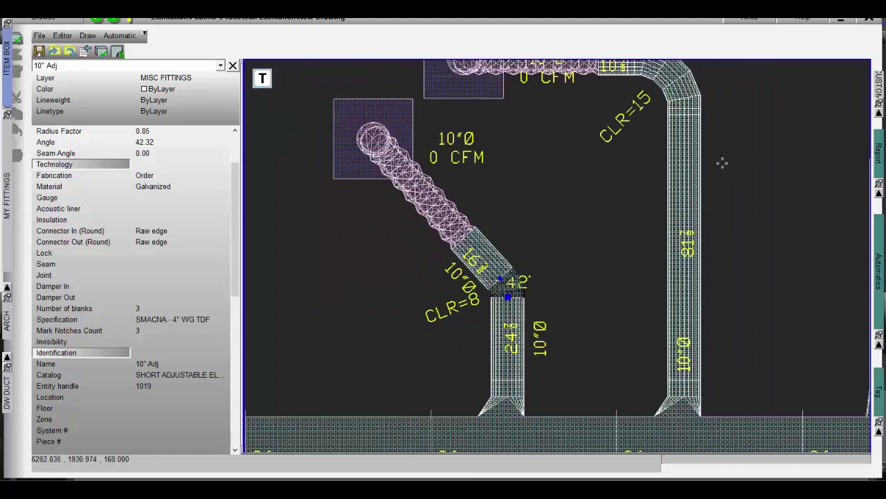
left_click(680, 78)
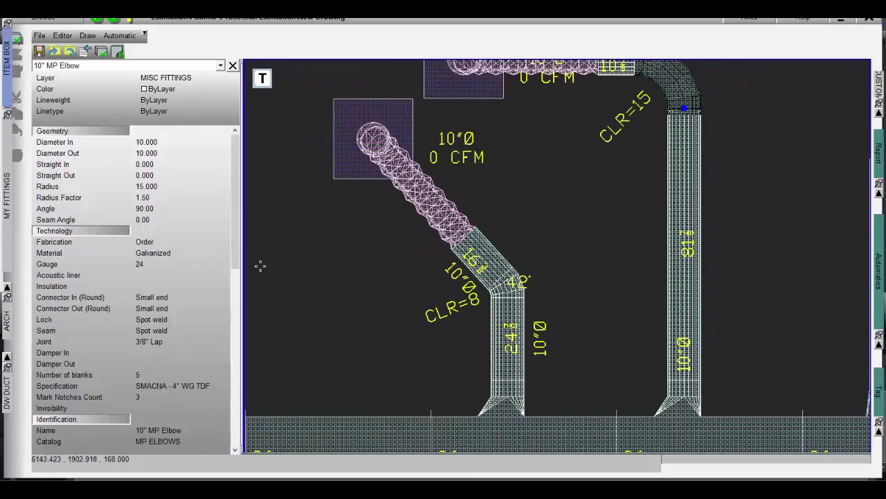
left_click_drag(236, 246, 236, 270)
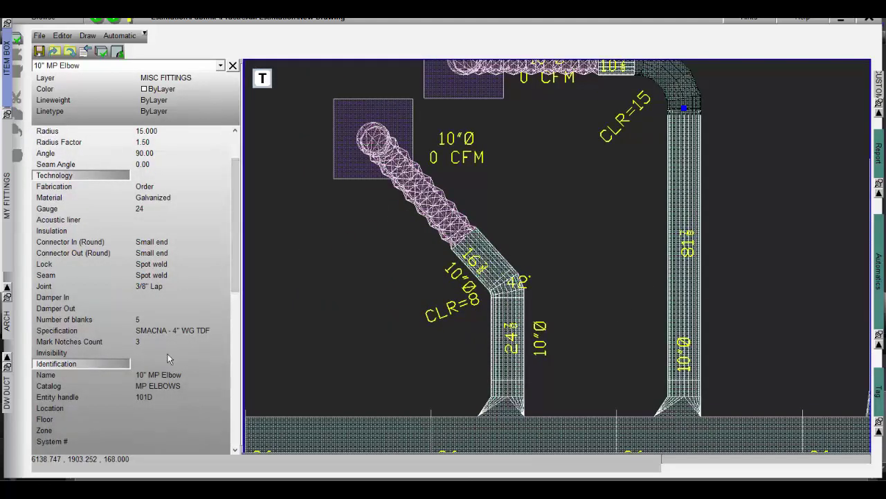
mouse_move(767, 150)
middle_mouse_down()
mouse_move(617, 226)
mouse_move(459, 197)
middle_mouse_up()
key("Escape")
left_click(607, 198)
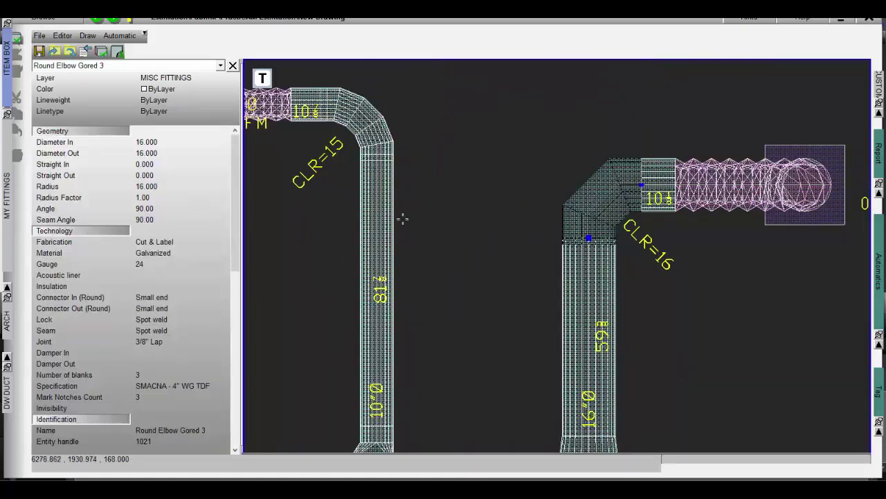
scroll(176, 360, "down", 2)
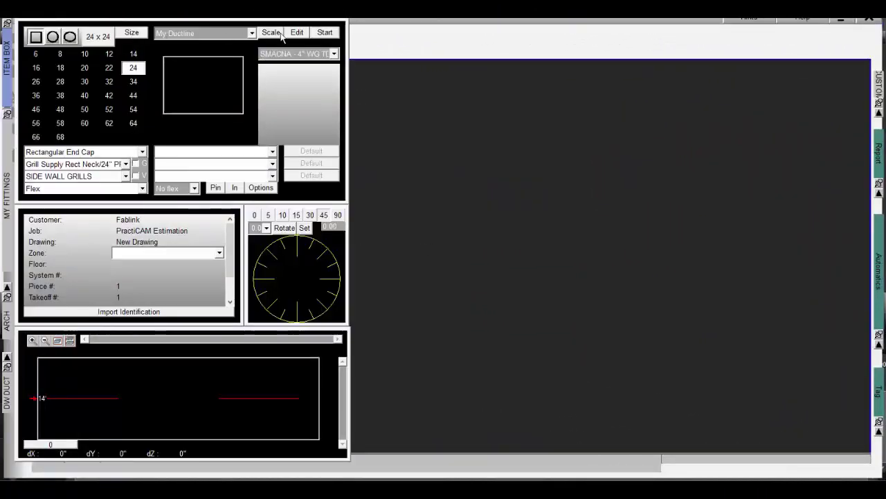
Draw a 24x24 rectangular main running right, turn it 90° downward and end the run
left_click(324, 34)
left_click(373, 208)
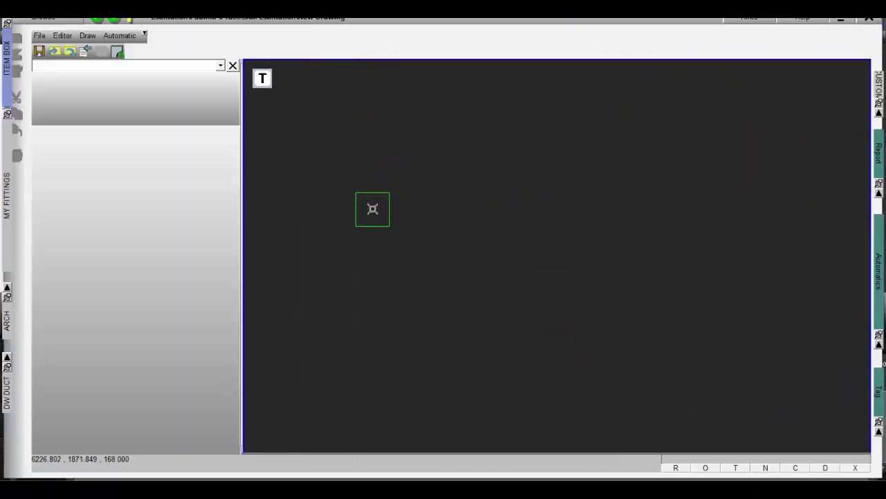
left_click(686, 208)
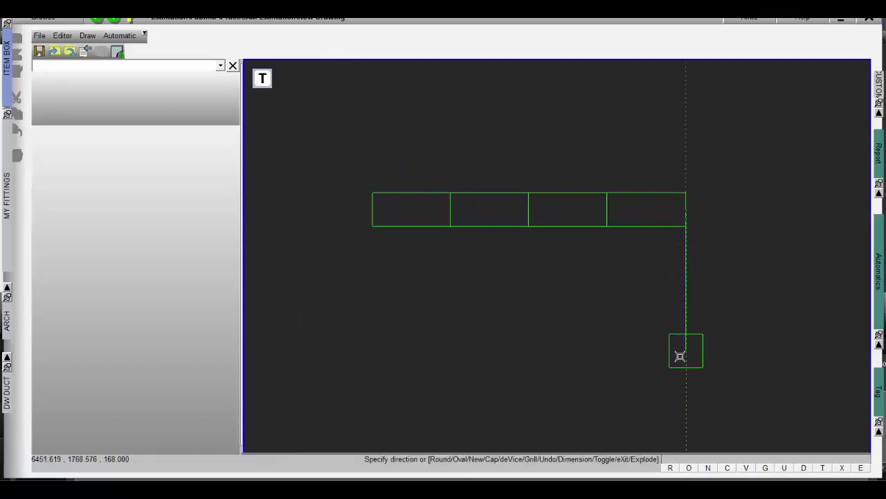
left_click(683, 357)
right_click(725, 338)
left_click(748, 169)
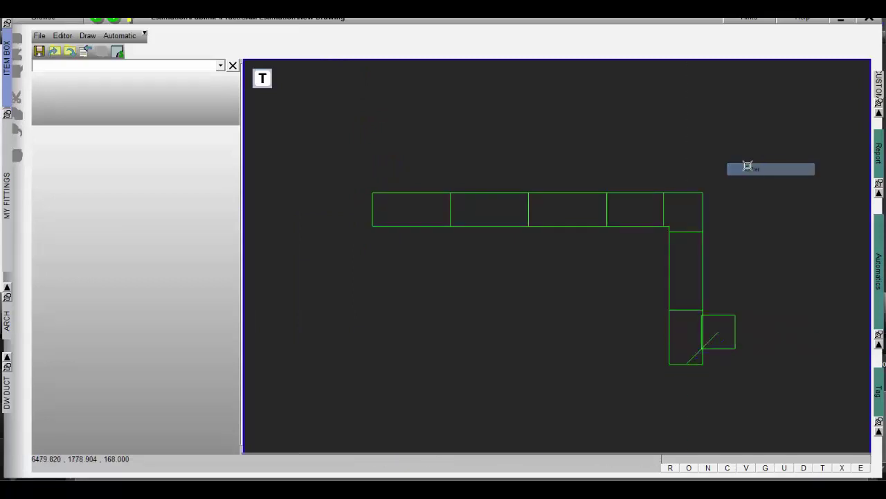
Extend a 24x24 leg upward from the main's square elbow to form a tee and end the run
left_click(682, 207)
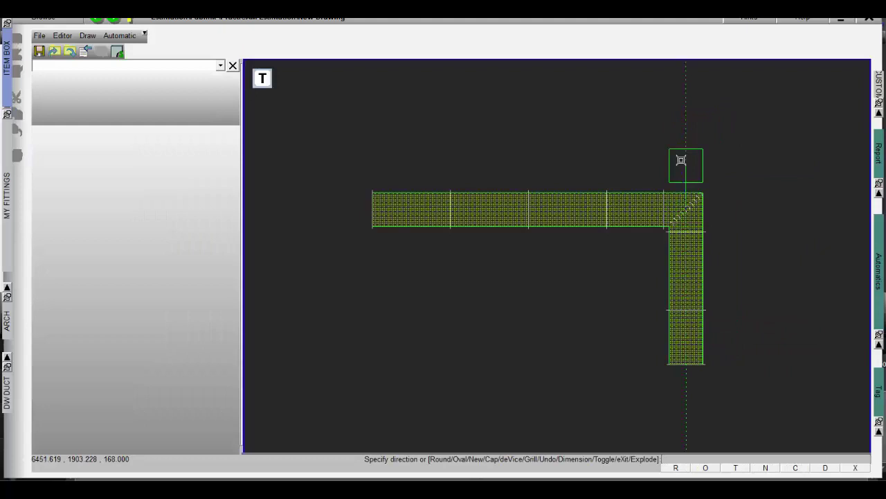
right_click(685, 78)
left_click(711, 86)
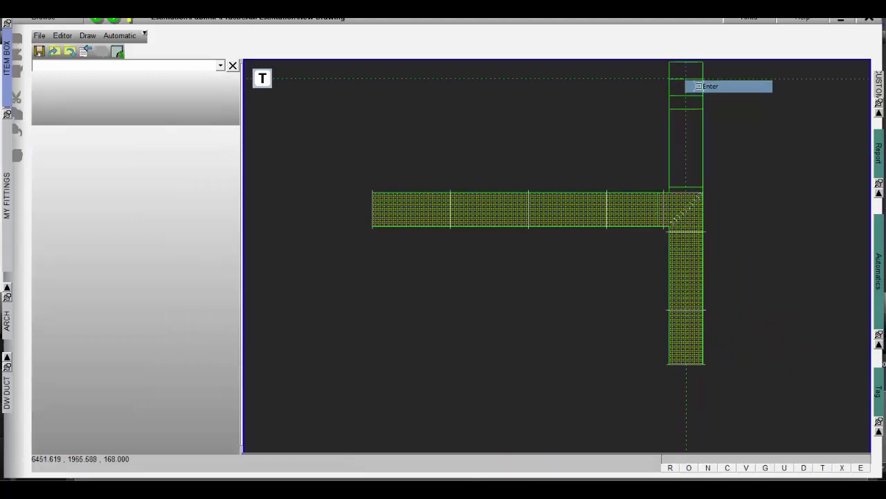
Insert a node midway along the horizontal 24x24 main, run a branch straight down from it and exit duct drawing
right_click(548, 279)
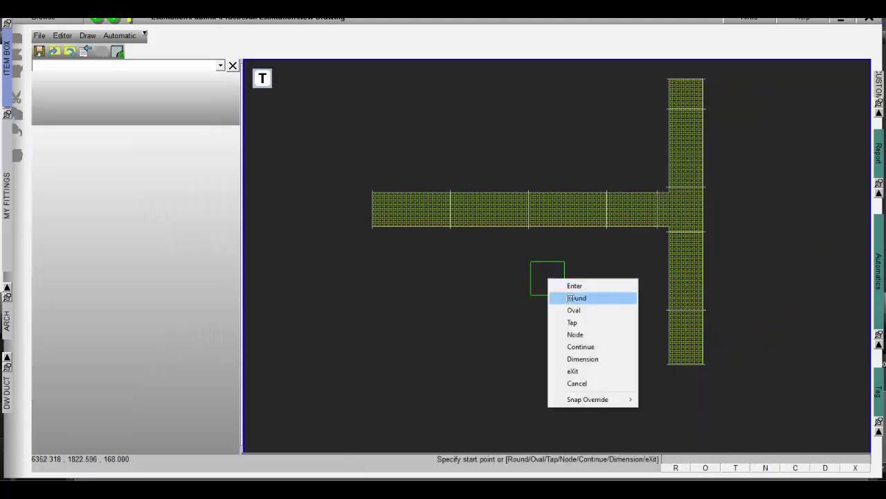
left_click(574, 332)
left_click(513, 225)
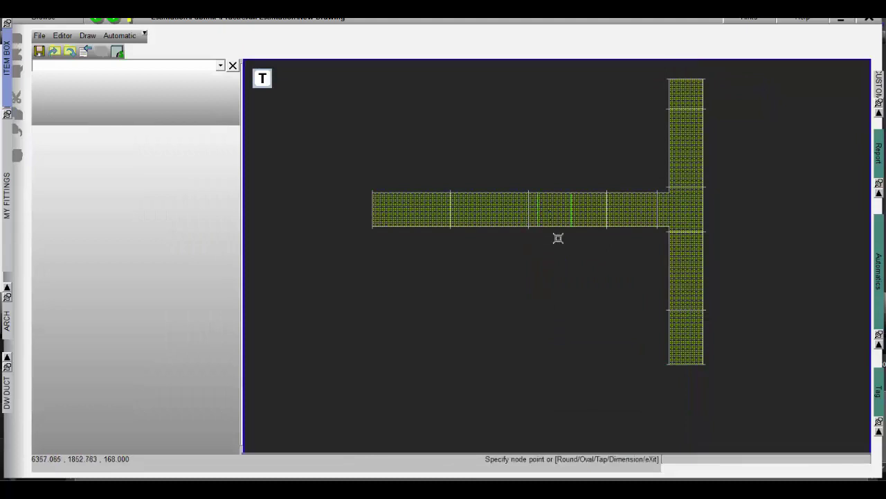
left_click(514, 250)
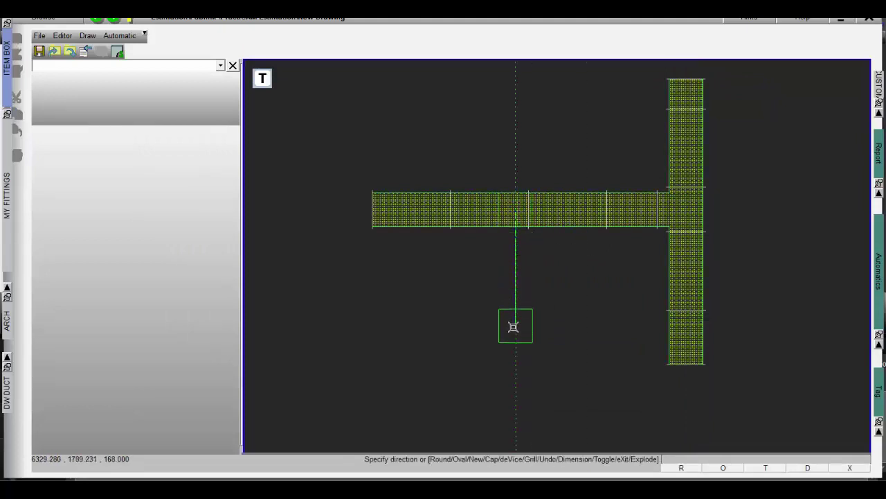
left_click(512, 361)
right_click(566, 276)
left_click(592, 284)
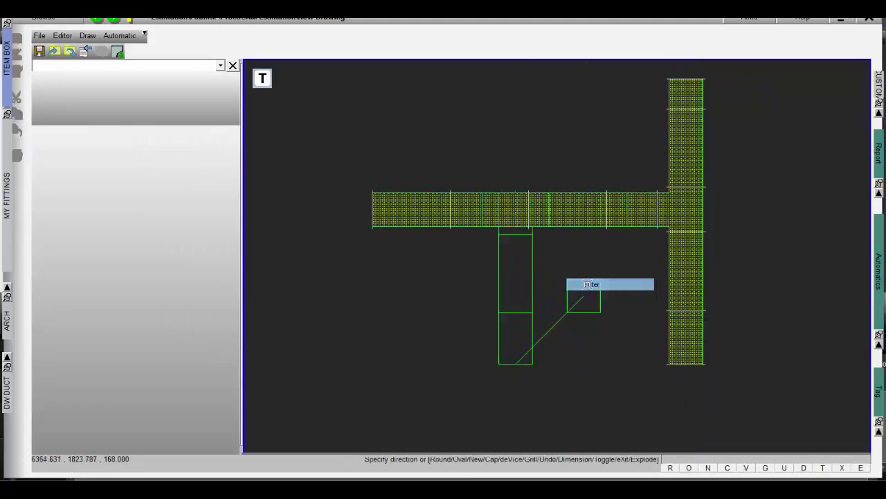
key("Escape")
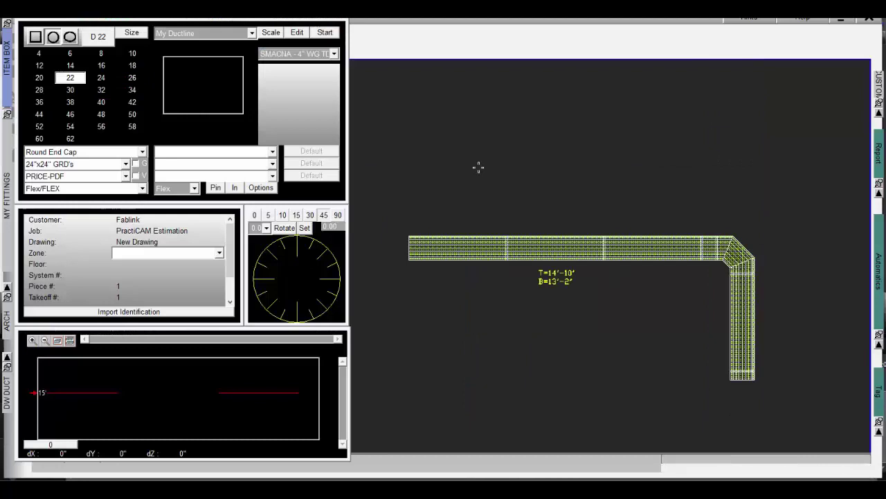
Start a 22-inch round branch from a node on the round main's horizontal run and set its elevation to 16'
left_click(325, 32)
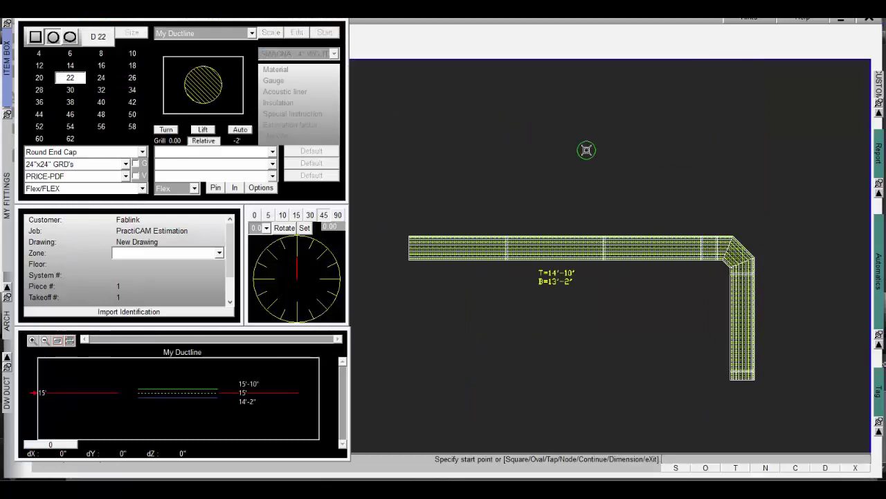
right_click(587, 149)
left_click(614, 206)
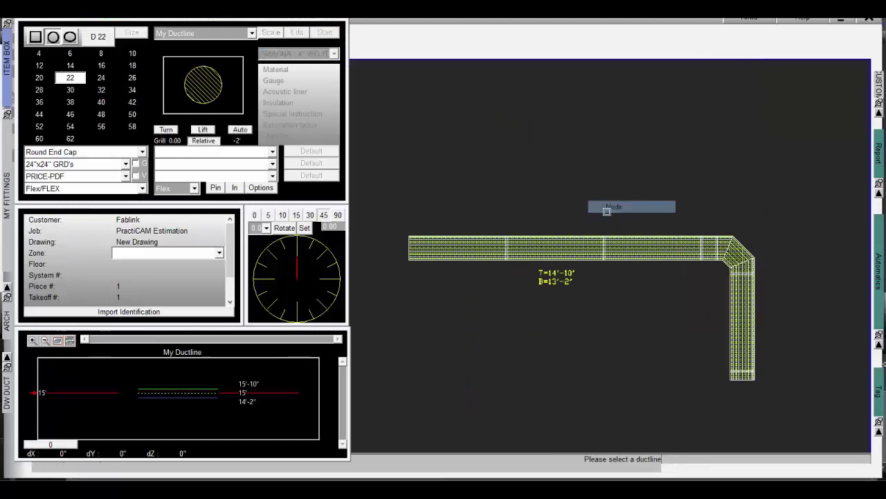
left_click(569, 240)
left_click(560, 162)
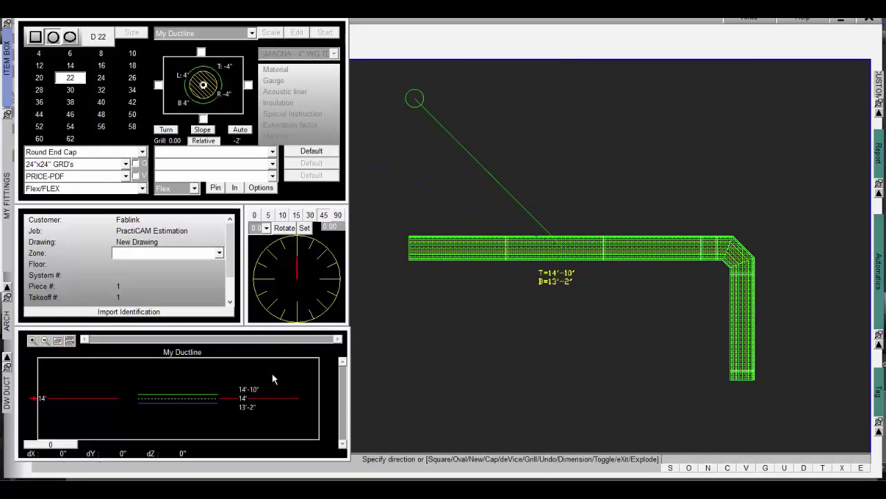
left_click(257, 400)
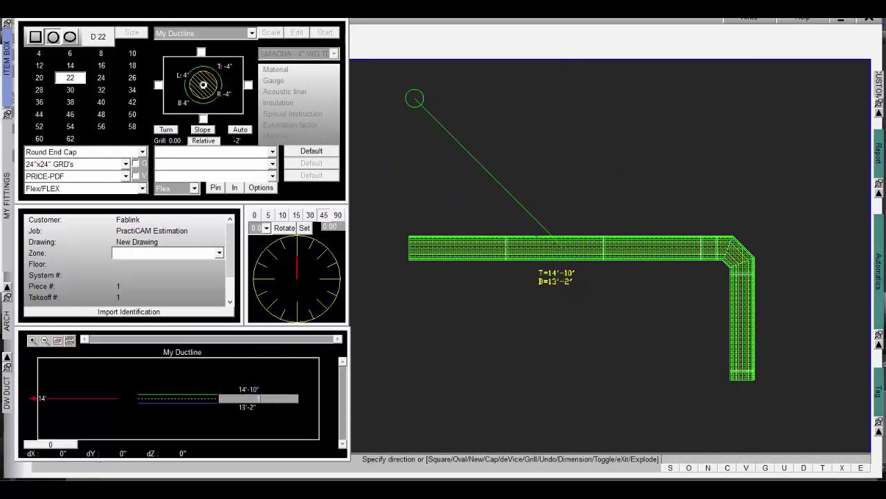
type("16")
key("Return")
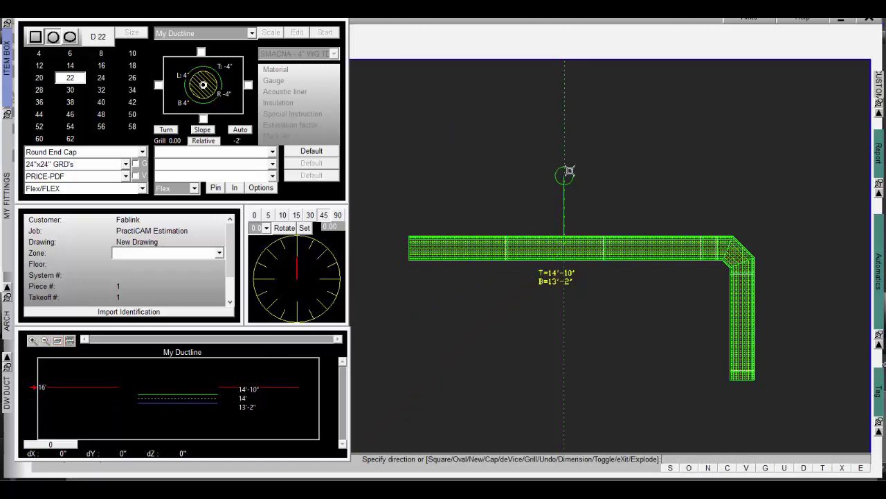
Run the 22-inch branch diagonally up from the main, turn it horizontally to the right and end it
left_click(660, 132)
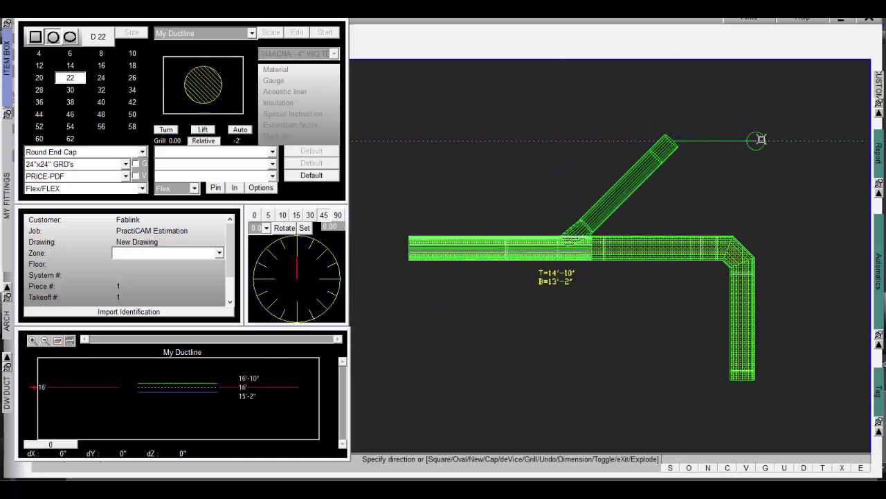
left_click(821, 137)
right_click(822, 138)
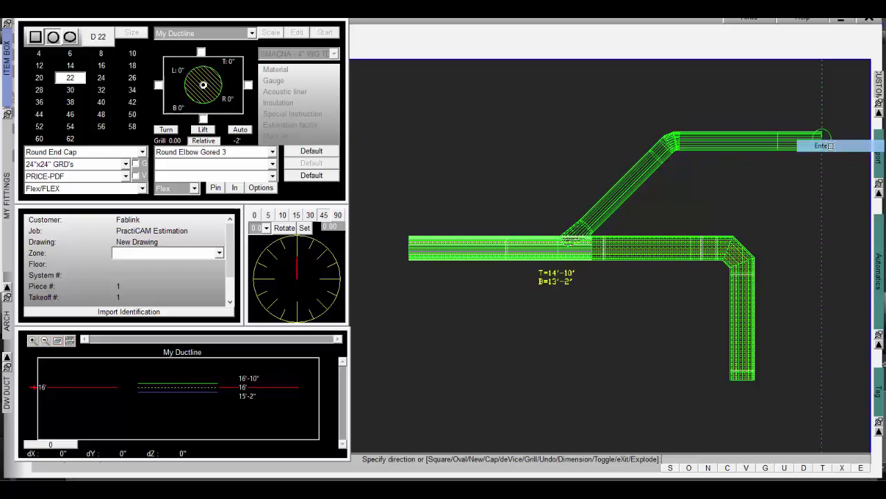
left_click(825, 145)
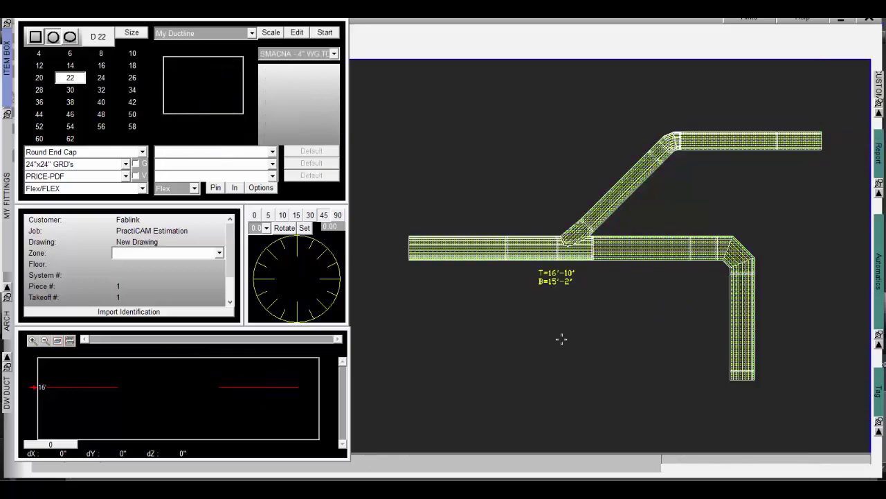
middle_click_drag(561, 339, 668, 229)
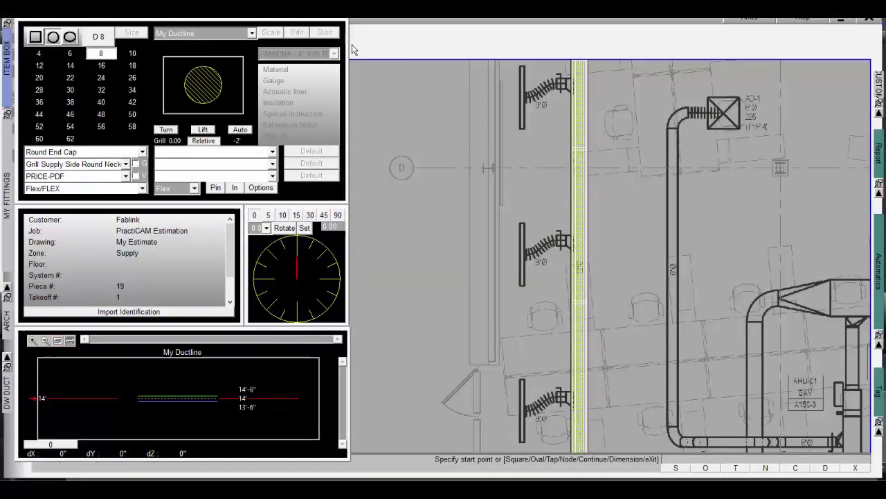
Tap an 8-inch round branch at the vertical main's uppermost takeoff and end it with a flexed side grille
key("t")
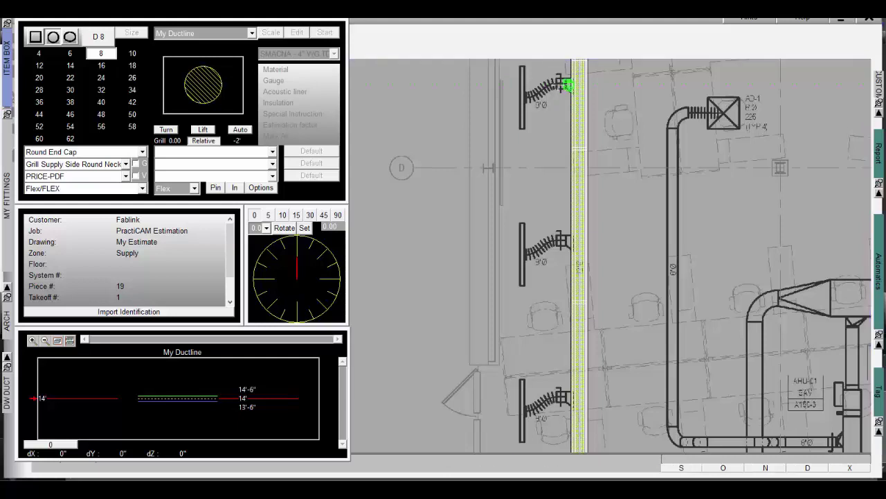
left_click(567, 85)
right_click(524, 98)
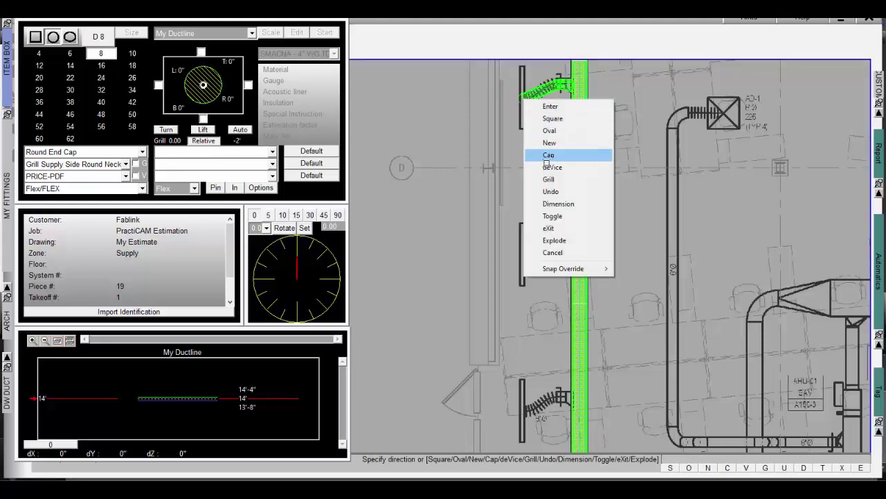
left_click(545, 152)
key("Escape")
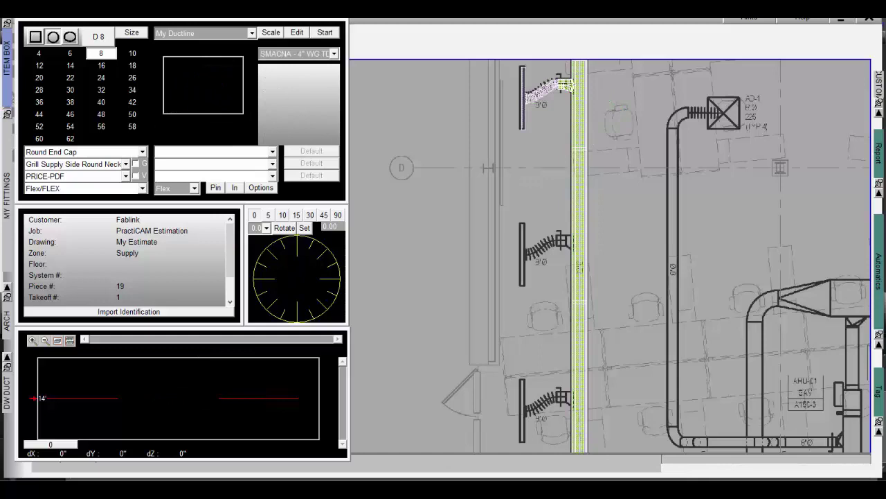
Copy the 8-inch tap with its duct, flexes, devices and tags to the two lower takeoffs on the main
left_click(582, 269)
right_click(569, 82)
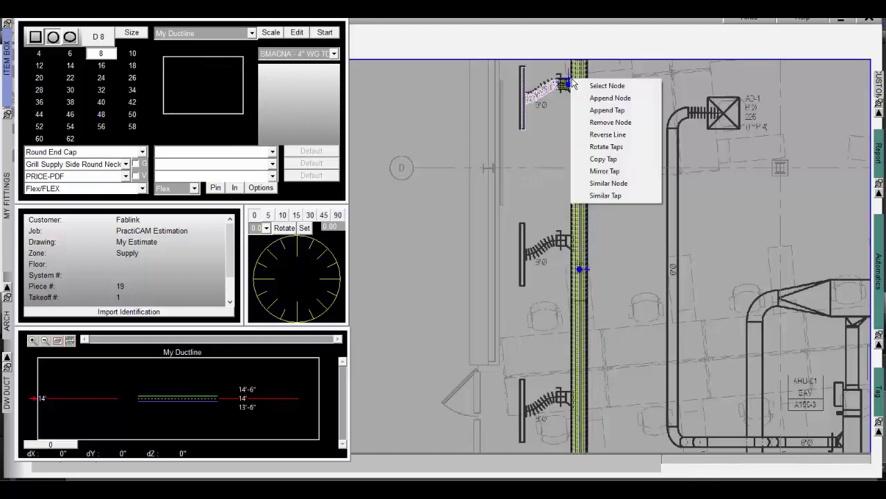
left_click(606, 156)
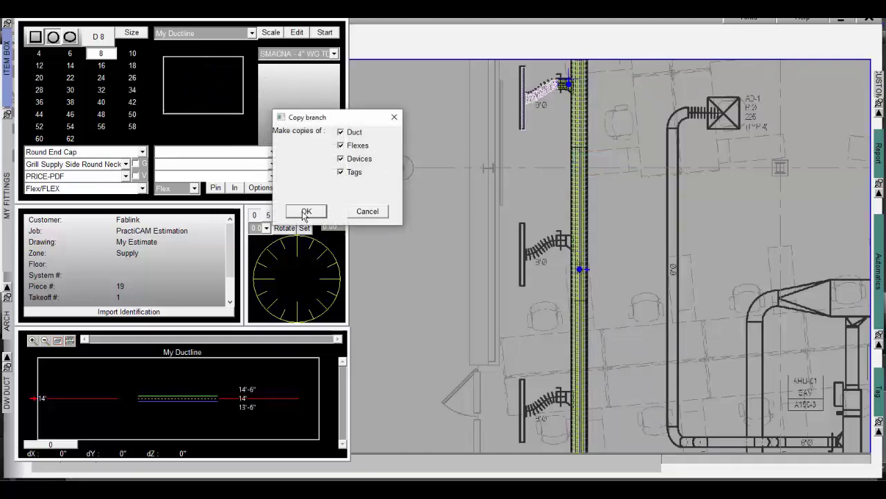
left_click(303, 213)
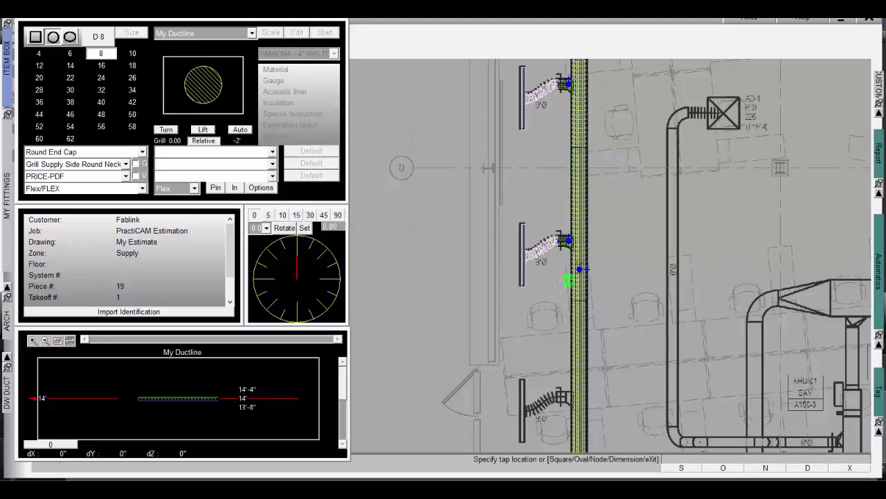
left_click(568, 398)
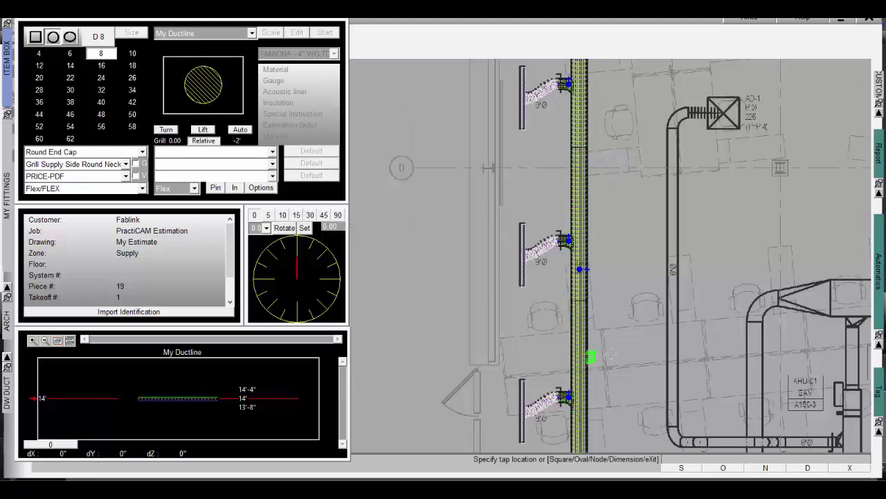
key("Escape")
left_click(636, 353)
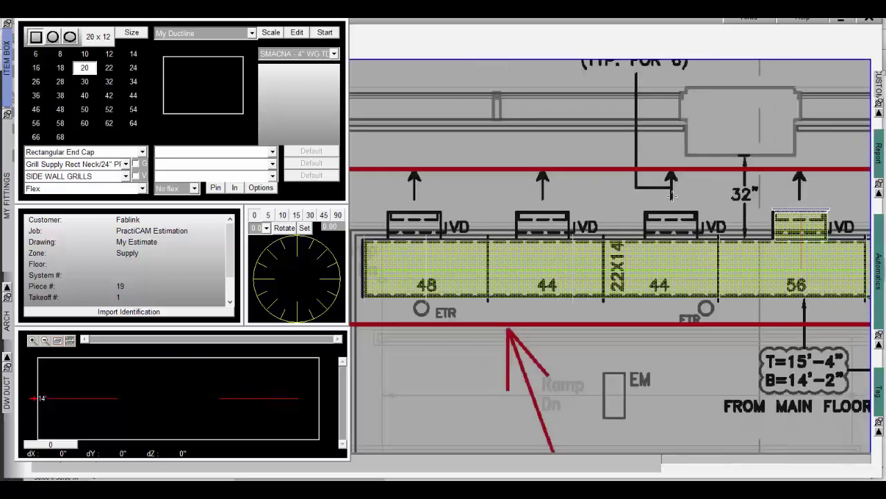
Copy the rectangular grille tap, including duct, flexes, devices and tags, to the three other takeoffs along the 22x14 main
left_click(831, 243)
right_click(831, 243)
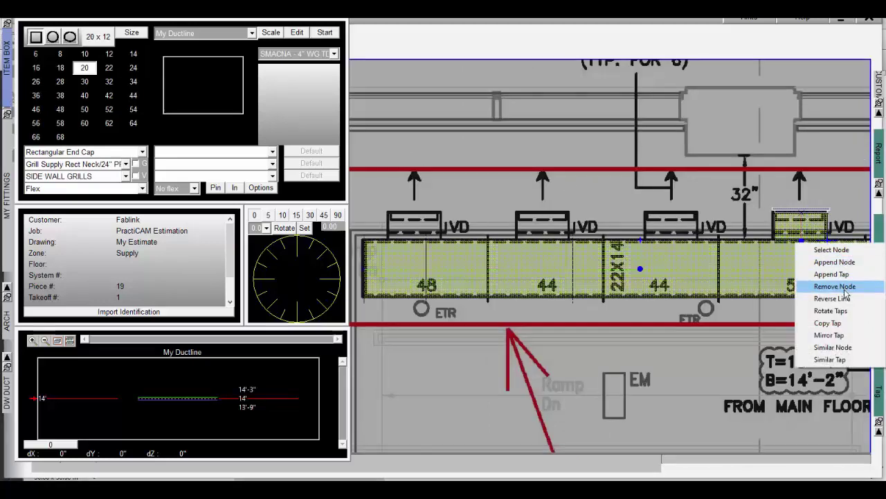
left_click(828, 323)
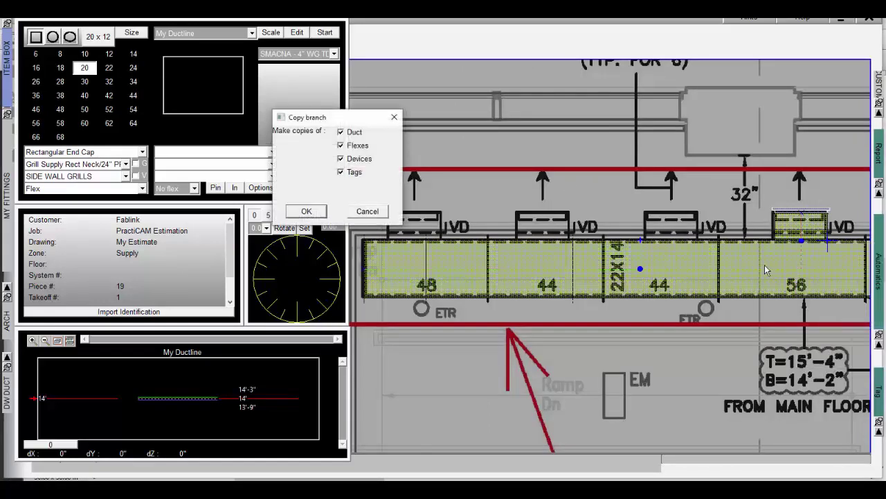
left_click(307, 214)
left_click(671, 228)
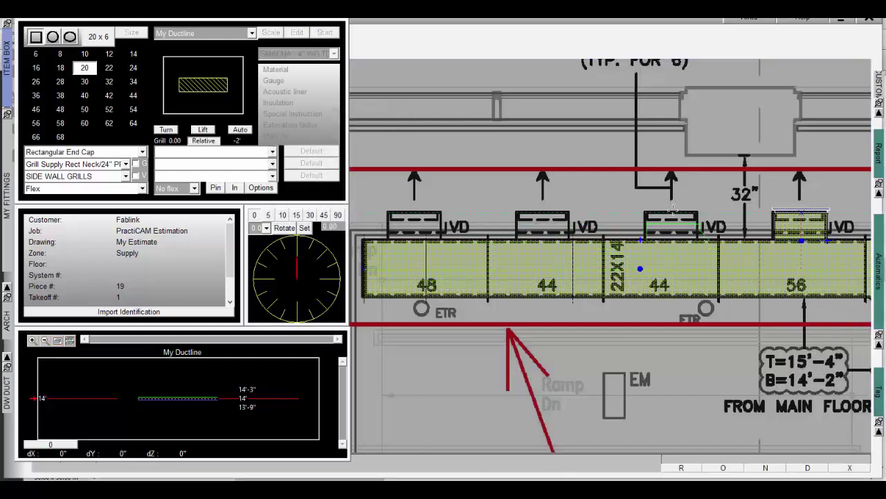
left_click(546, 209)
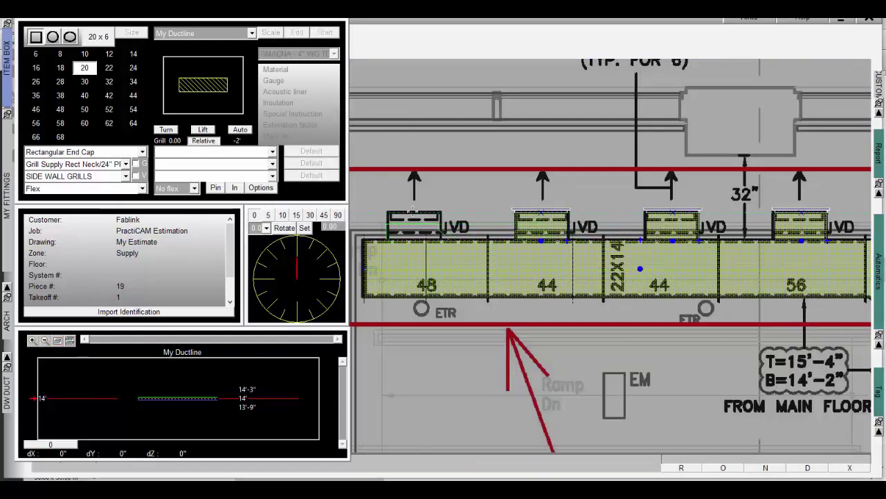
left_click(425, 205)
key("Escape")
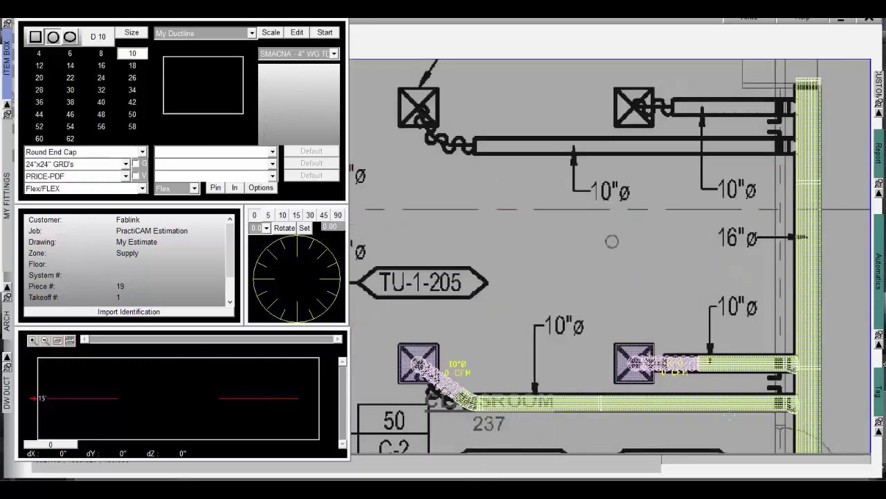
Copy the longer 10-inch round branch with its flexed grille to the matching upper takeoff on the 16-inch main
left_click(641, 401)
right_click(641, 400)
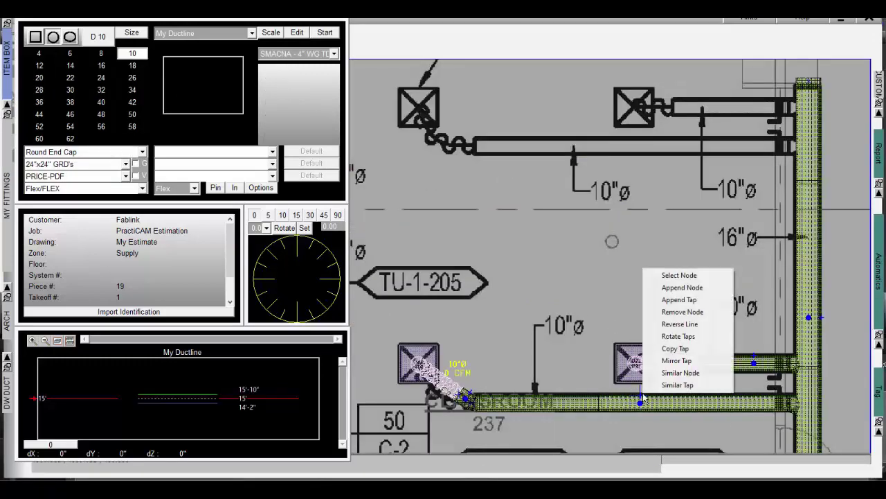
left_click(675, 349)
left_click(307, 212)
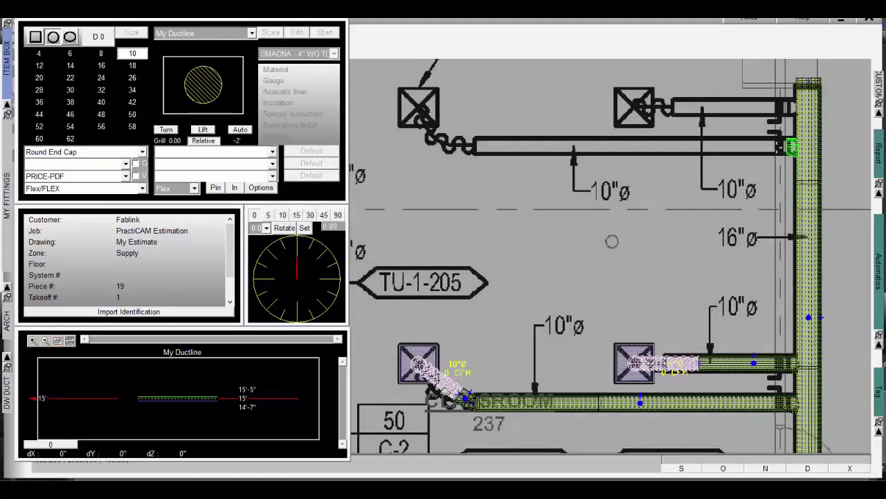
left_click(790, 147)
Copy the shorter 10-inch round branch, including duct, flexes, devices and tags, to the matching upper takeoff on the 16-inch main
right_click(755, 359)
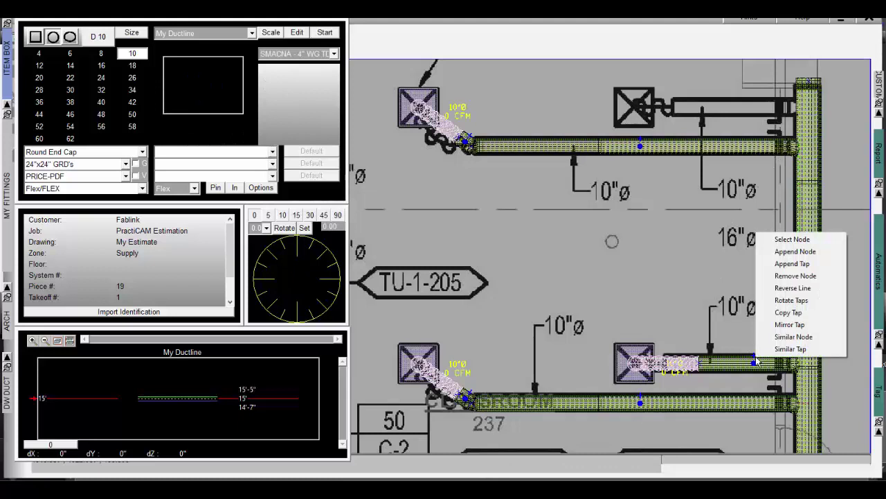
left_click(802, 322)
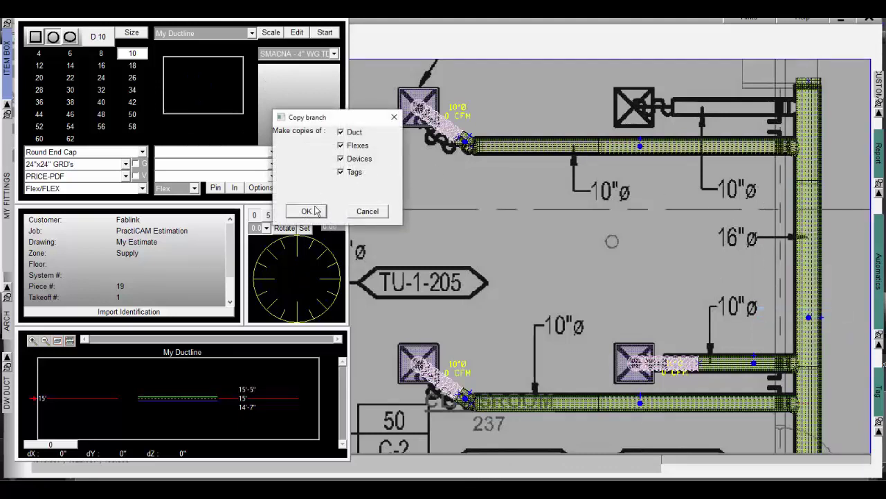
left_click(316, 210)
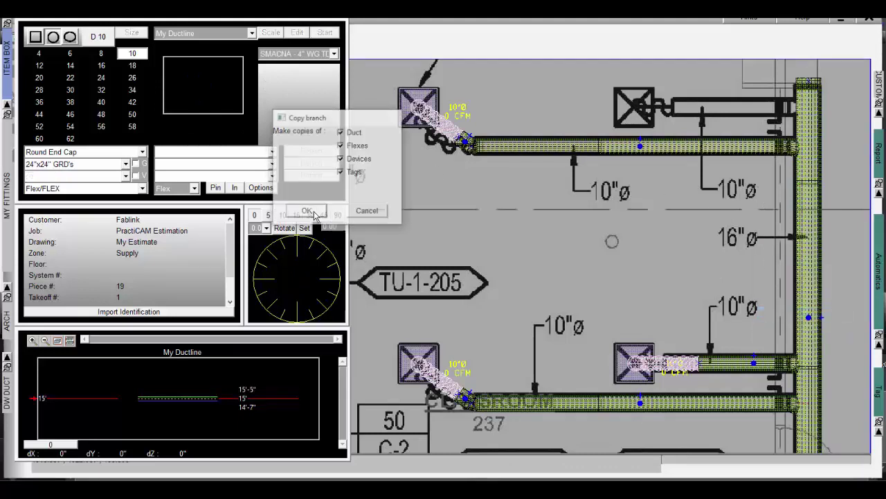
left_click(733, 105)
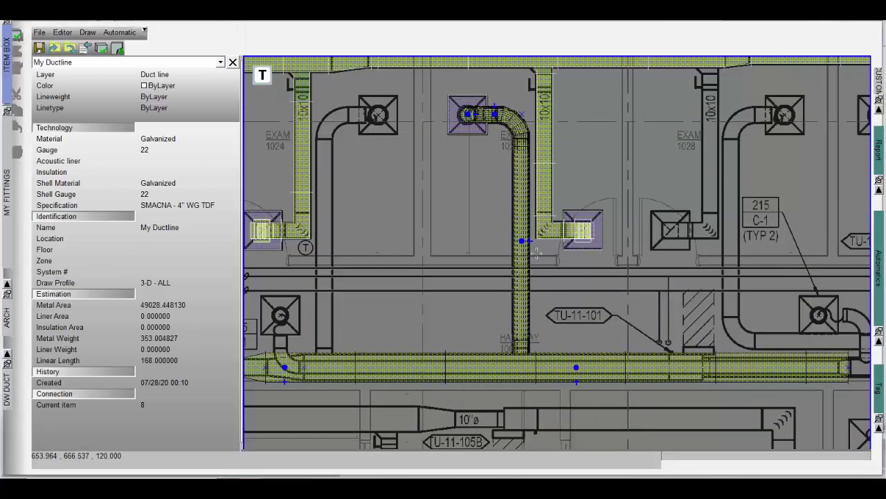
Mirror the elbowed round tap above the hallway main, including duct, flexes, devices and tags, onto the takeoff below Exam 1024
right_click(532, 248)
left_click(596, 338)
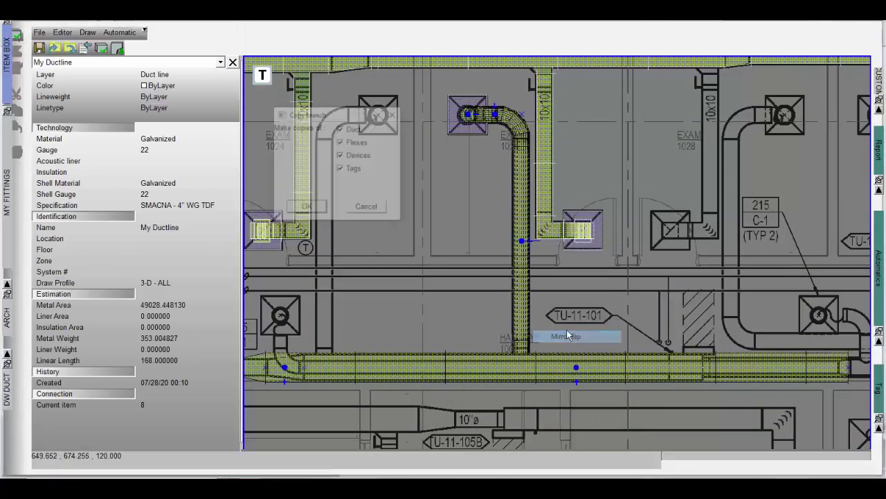
left_click(307, 208)
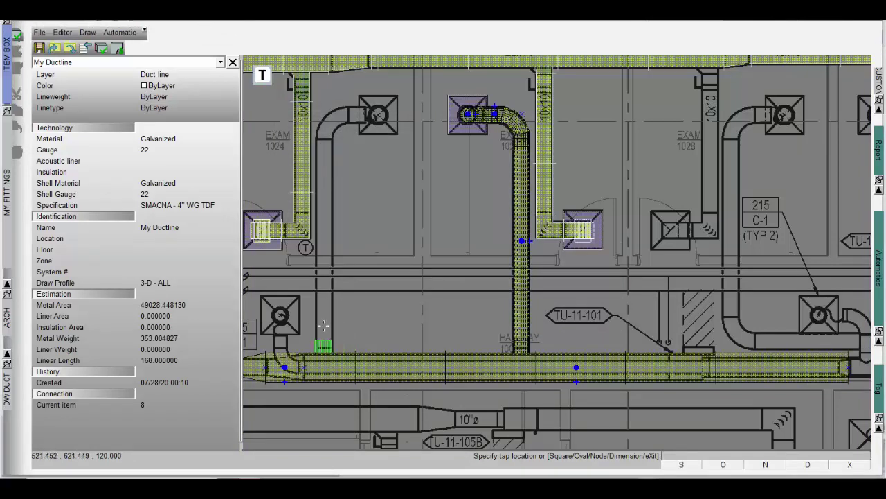
left_click(322, 325)
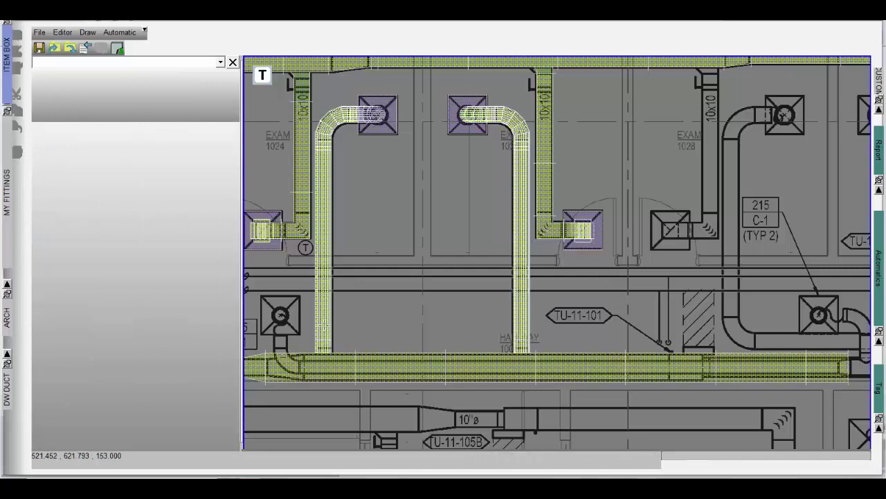
Mirror the 10x10 rectangular tap, including duct, flexes, devices and tags, to the 10x10 takeoff beside Exam 1028
left_click(548, 149)
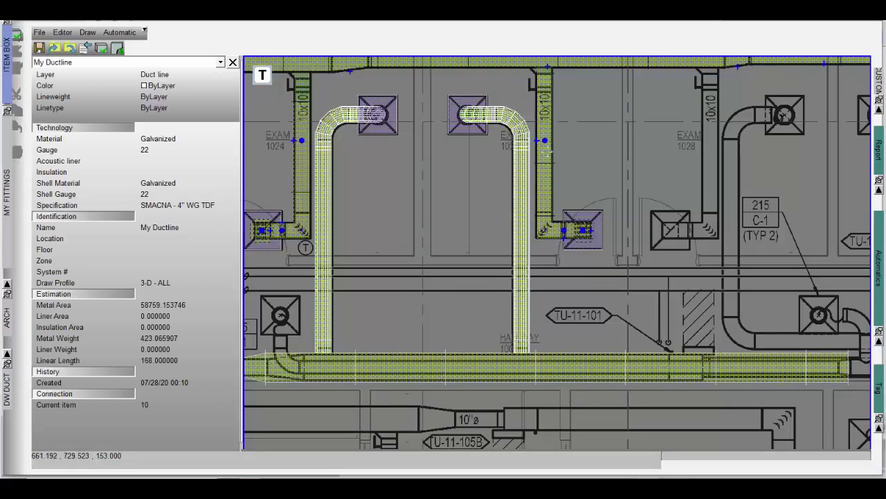
right_click(541, 142)
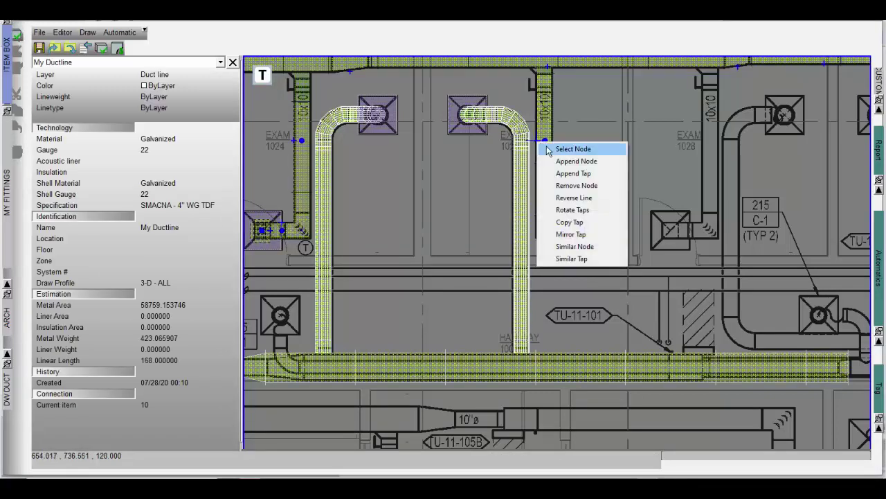
left_click(580, 230)
left_click(306, 208)
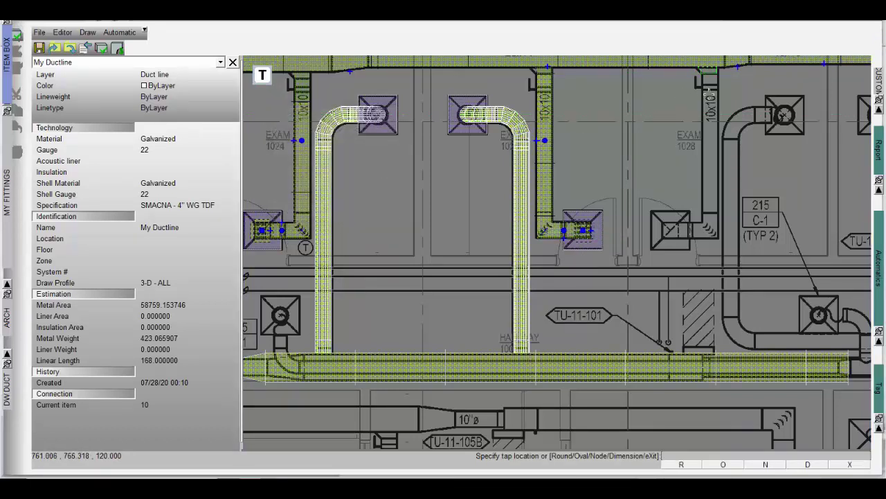
left_click(710, 94)
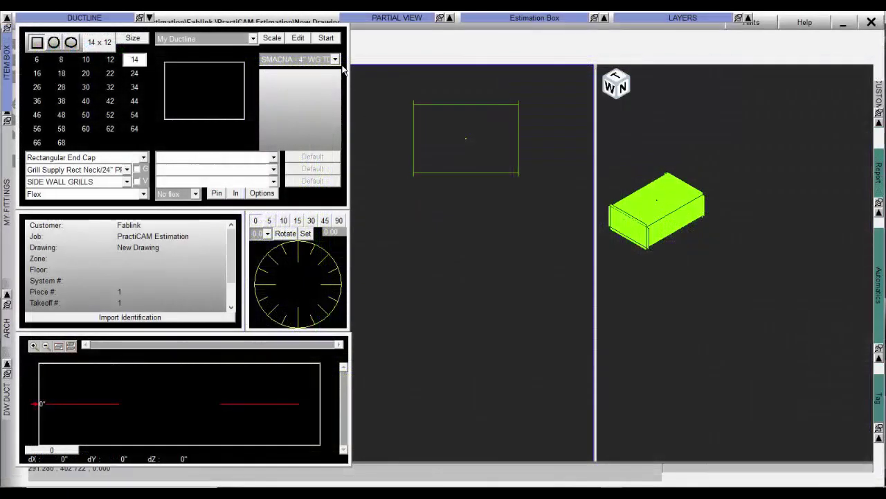
Try two 14x12 rectangular branches without flex off the rectangular duct's lower side, one with an angled takeoff and one with a straight takeoff
left_click(326, 38)
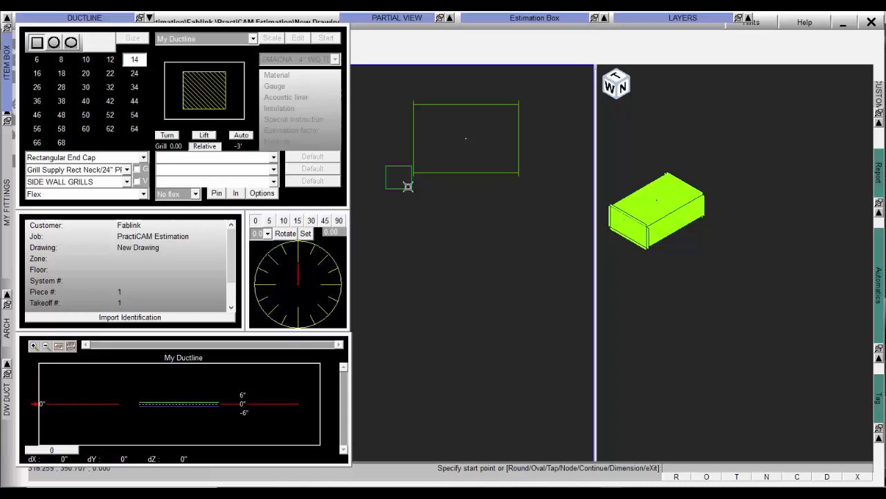
left_click(452, 195)
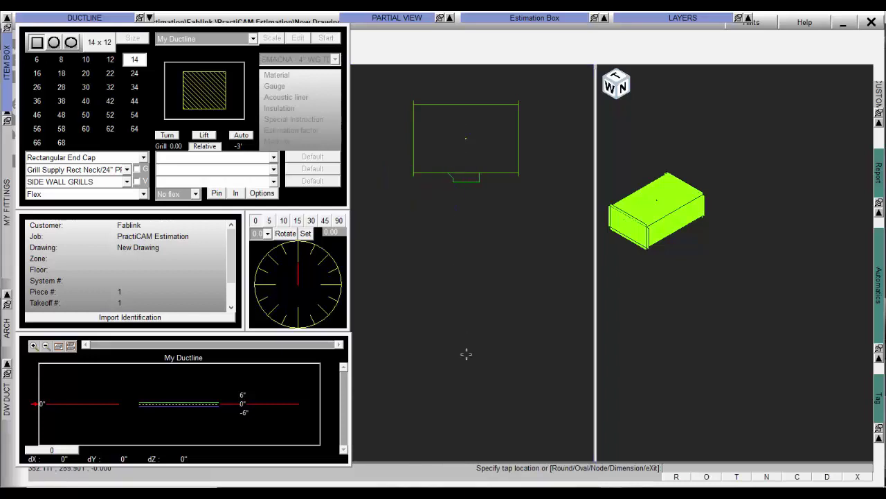
left_click(467, 392)
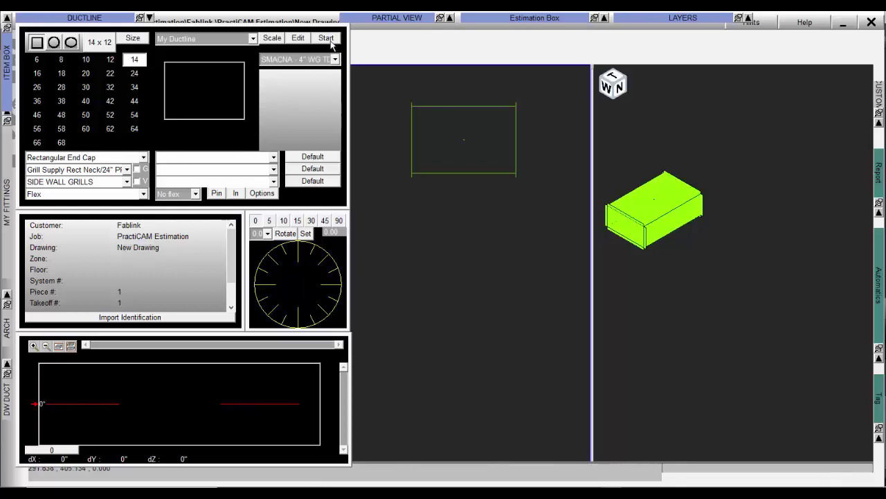
left_click(326, 38)
left_click(449, 173)
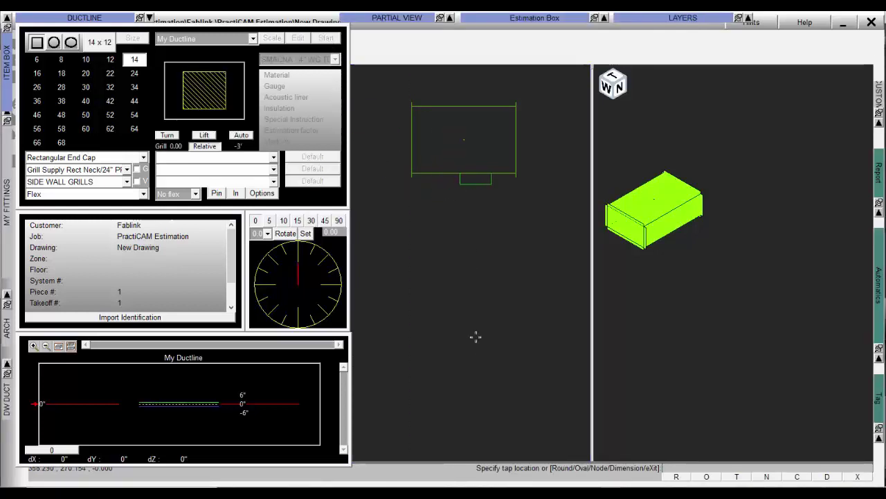
left_click(468, 375)
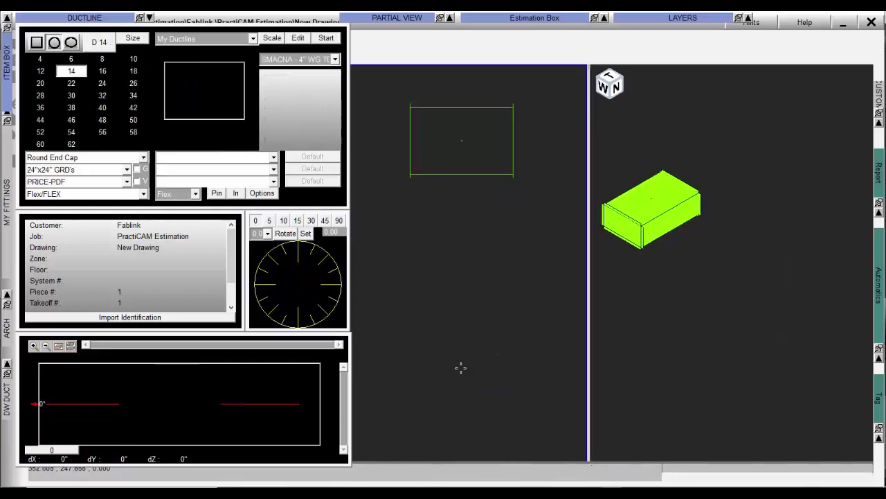
Try a 14-inch round branch off the rectangular duct, using flex to a 24"x24" grille with a relative drop of 3'
left_click(326, 38)
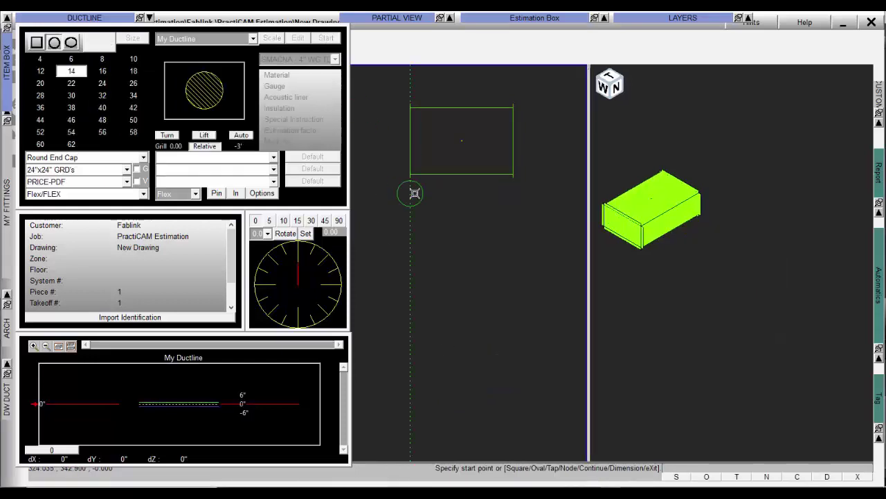
left_click(448, 173)
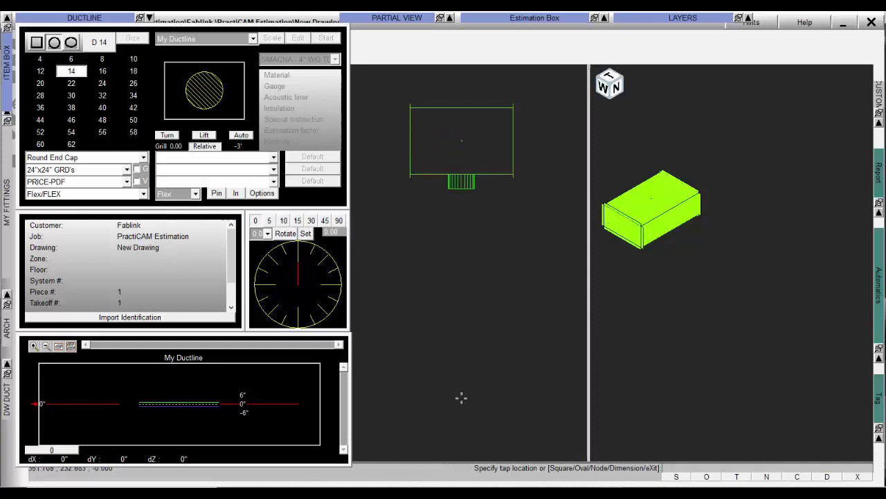
left_click(461, 398)
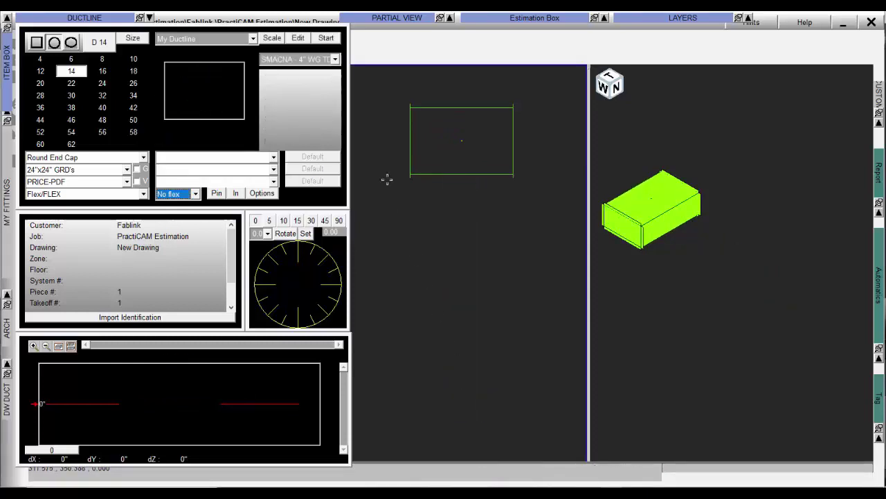
Try a 14-inch round branch with no flex, turning down through an elbow into a 24"x24" grille, and undo it
left_click(326, 39)
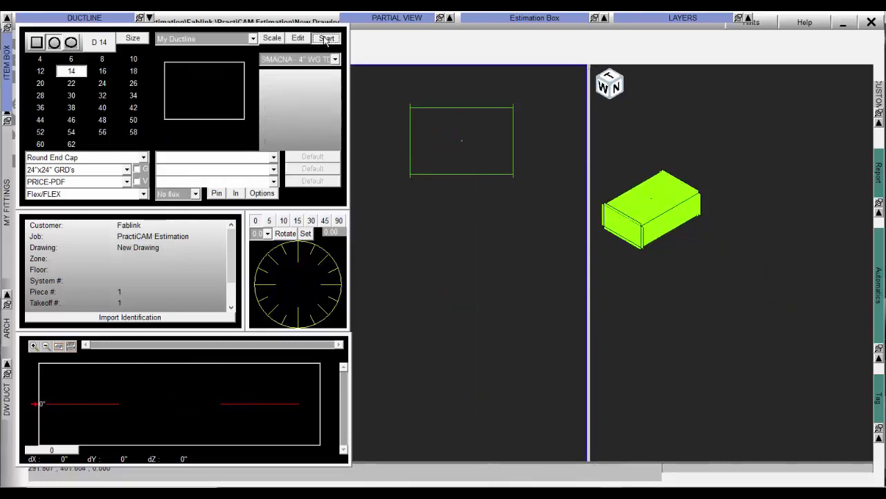
left_click(452, 178)
left_click(462, 388)
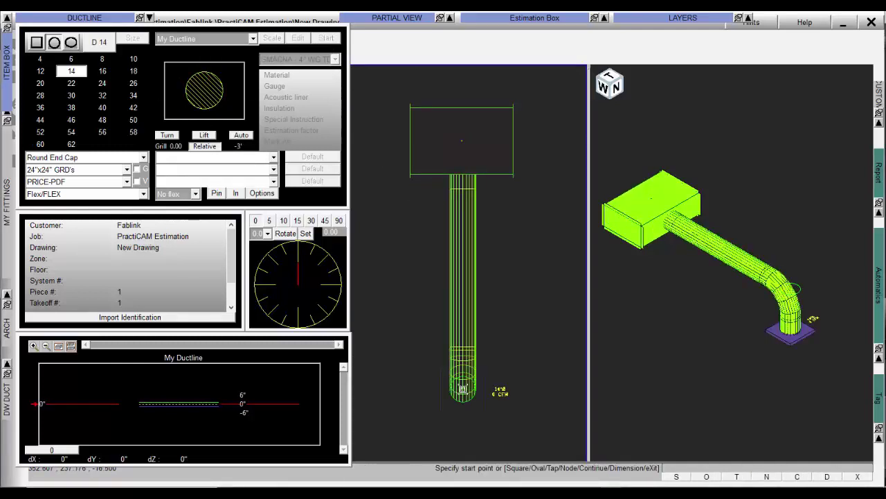
key("ctrl+z")
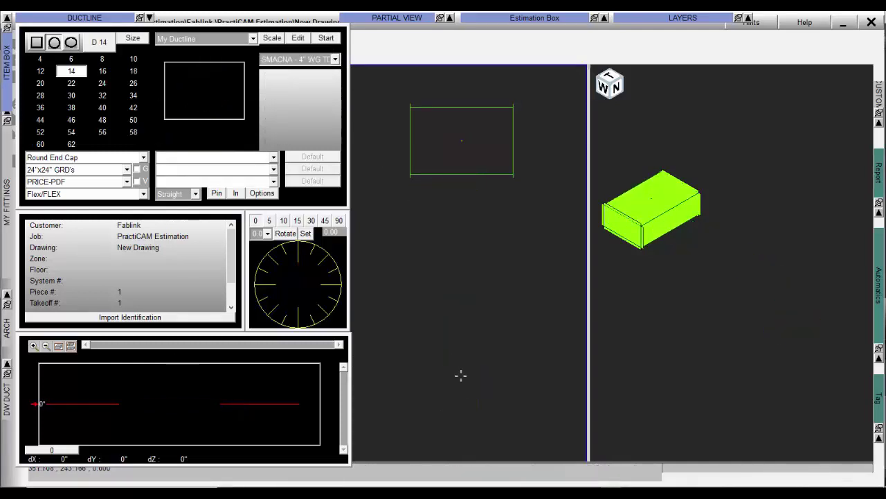
Try a 14-inch round branch with the Straight connection and a 4' relative drop to a 24"x24" grille, and undo it
left_click(328, 39)
left_click(453, 176)
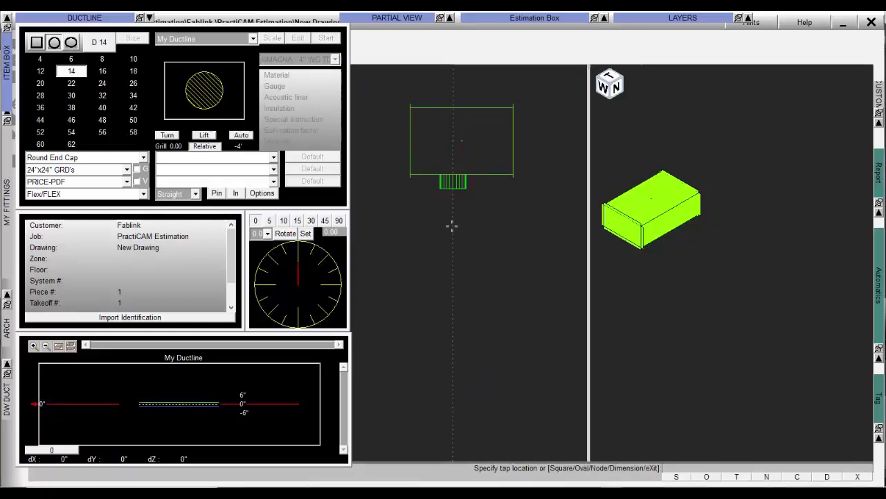
left_click(464, 394)
left_click(464, 394)
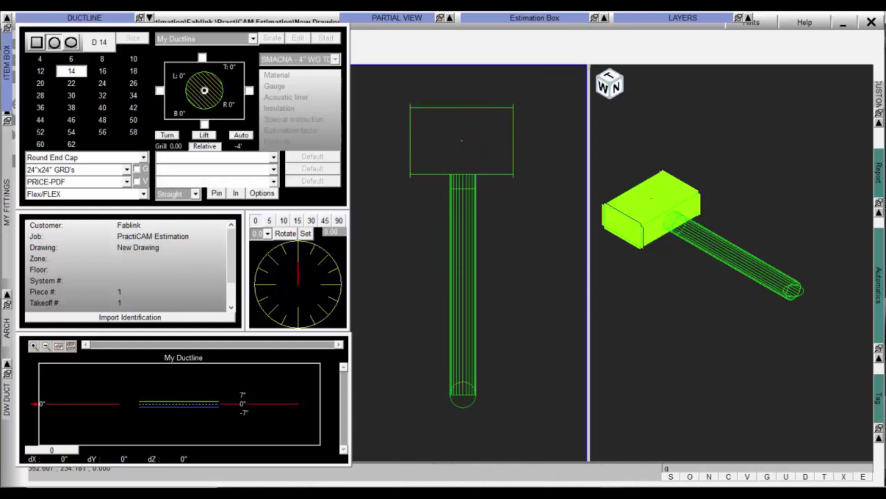
key("ctrl+z")
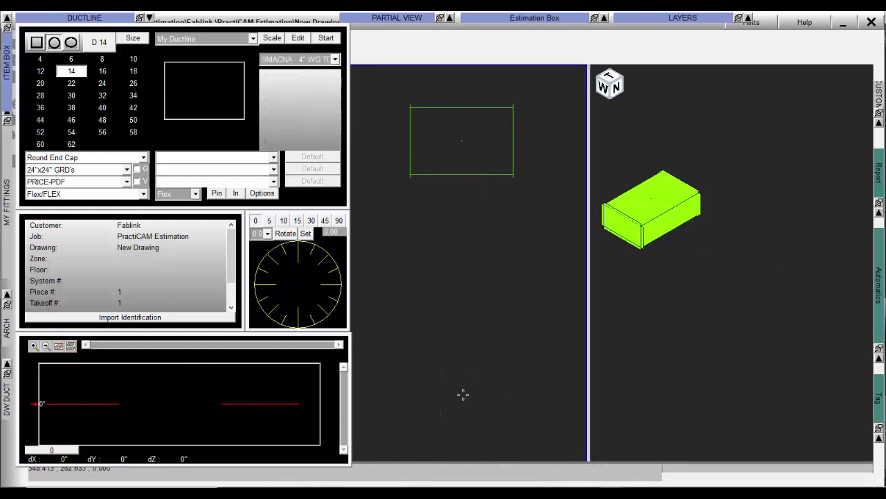
Try an angled 14-inch round branch with a rigid elbow followed by flex to a 24"x24" grille 2' lower, and undo it
left_click(324, 40)
left_click(447, 174)
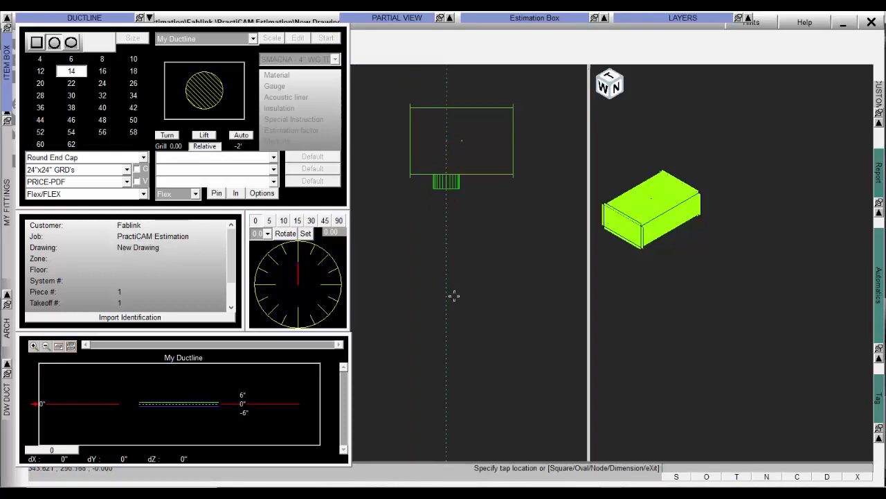
left_click(450, 325)
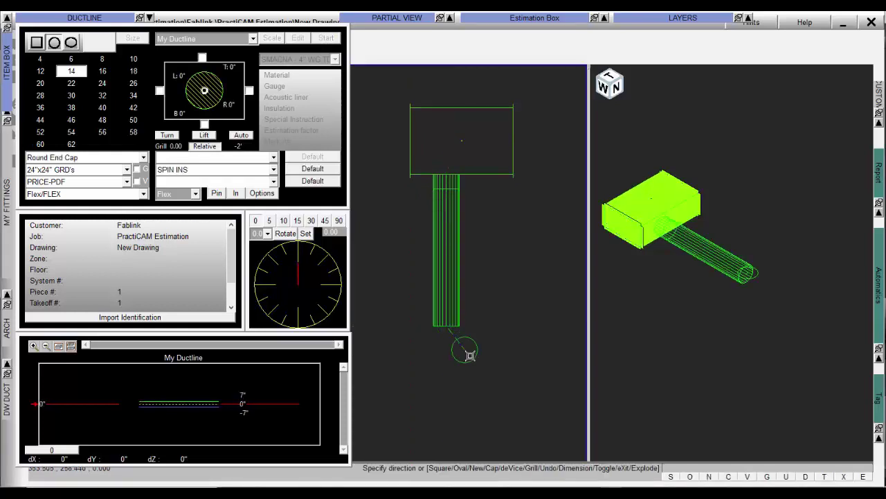
left_click(505, 376)
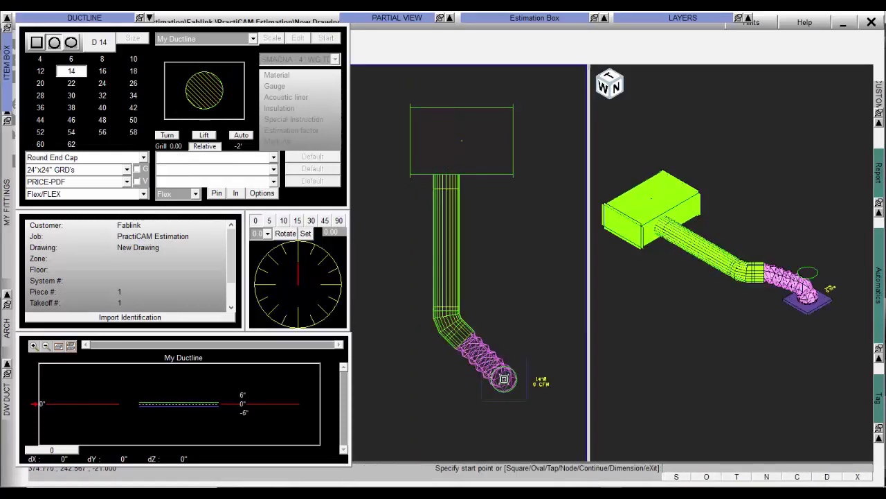
key("ctrl+z")
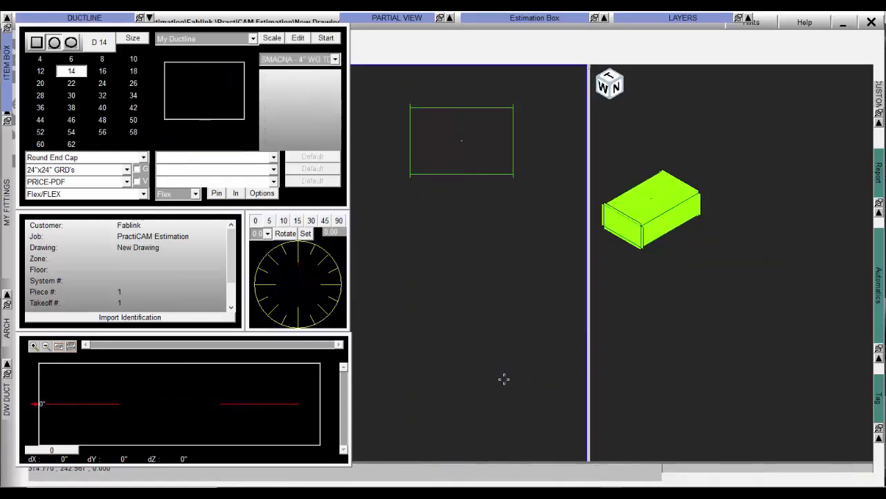
Try an angled 14-inch round branch with flex starting directly at the bend, ending at a grille 2' lower, and undo it
left_click(325, 38)
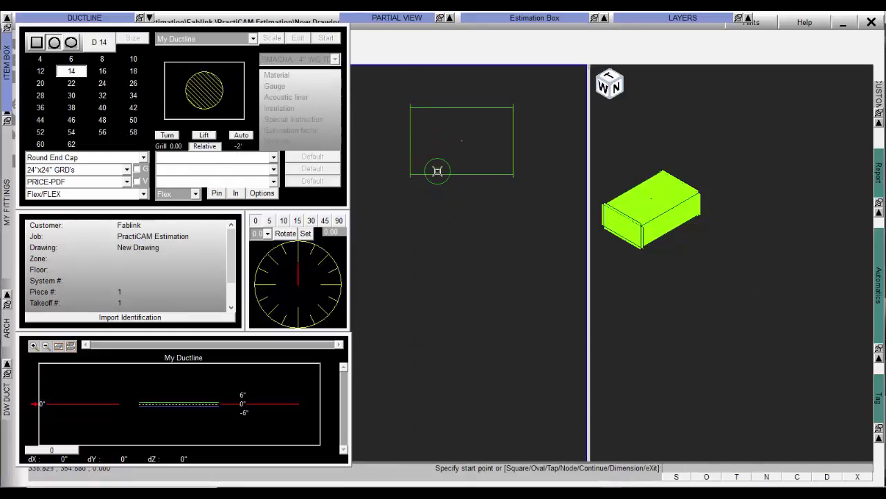
left_click(443, 173)
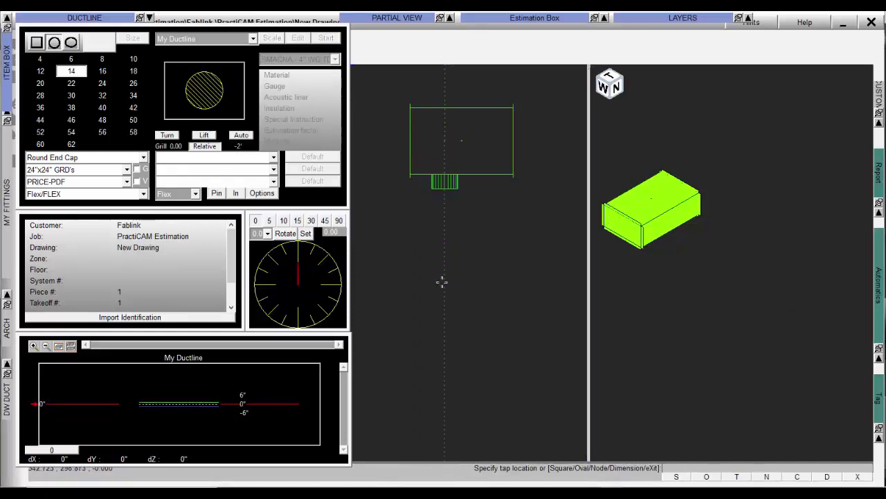
left_click(450, 354)
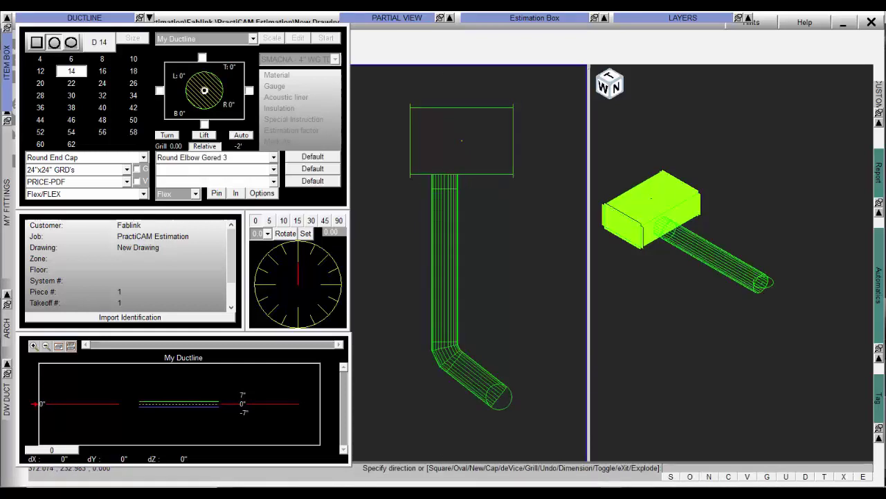
left_click(499, 396)
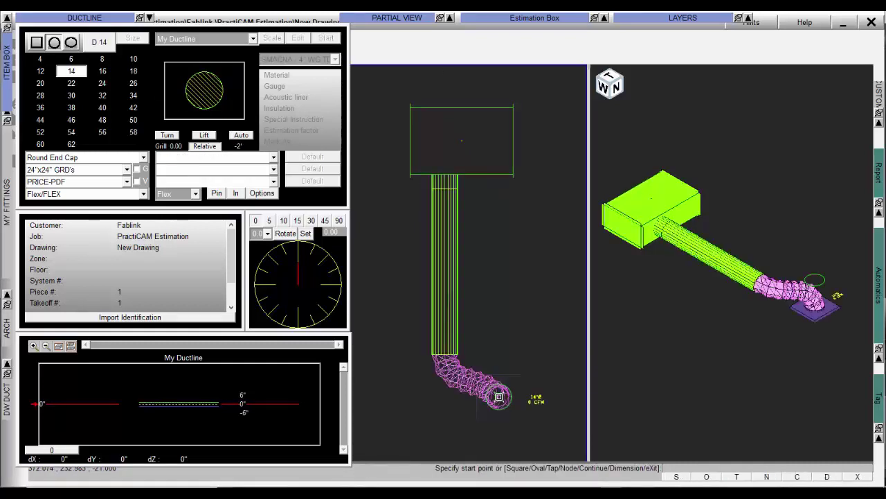
key("ctrl+z")
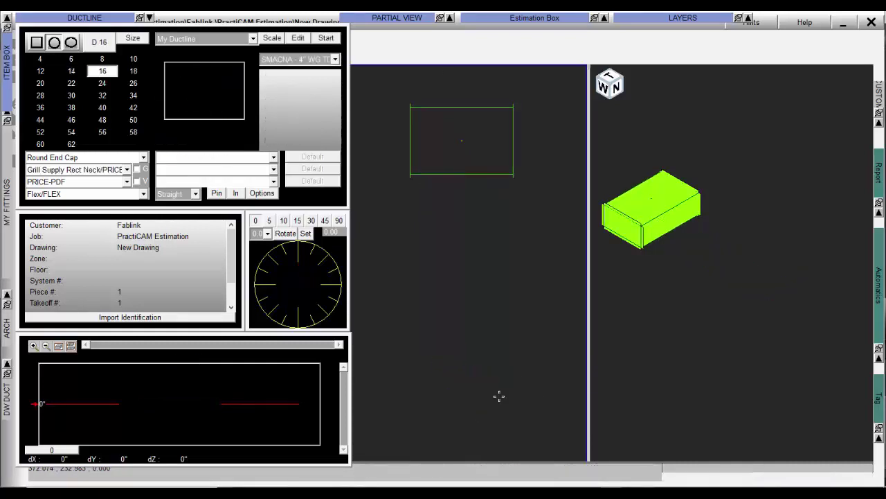
Draw a straight 16-inch round branch from the rectangular duct's lower side to a grille 2' lower
left_click(328, 41)
left_click(443, 172)
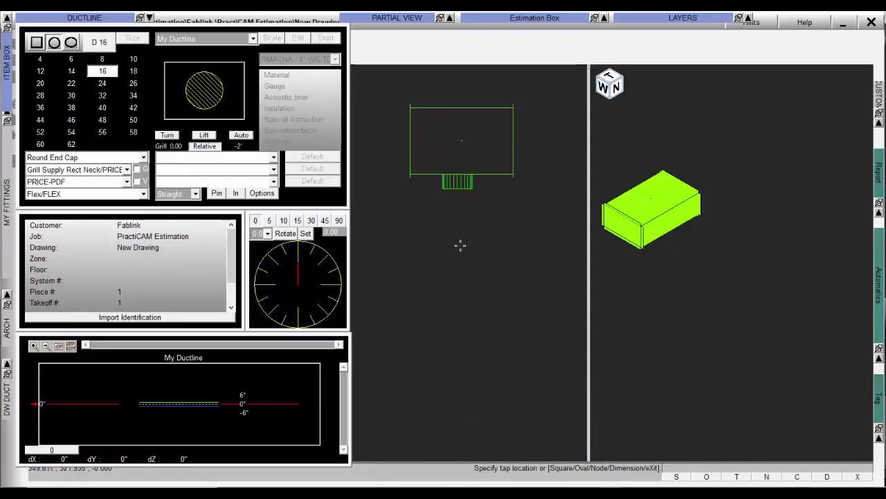
left_click(459, 381)
left_click(459, 381)
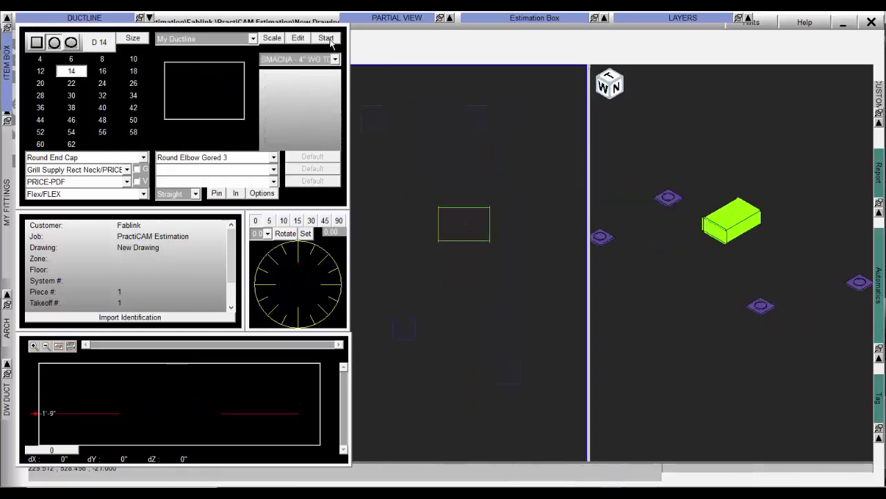
Connect the two grilles above the rectangular duct with 14-inch round branches, one straight and one turning through an elbow
left_click(325, 38)
left_click(476, 220)
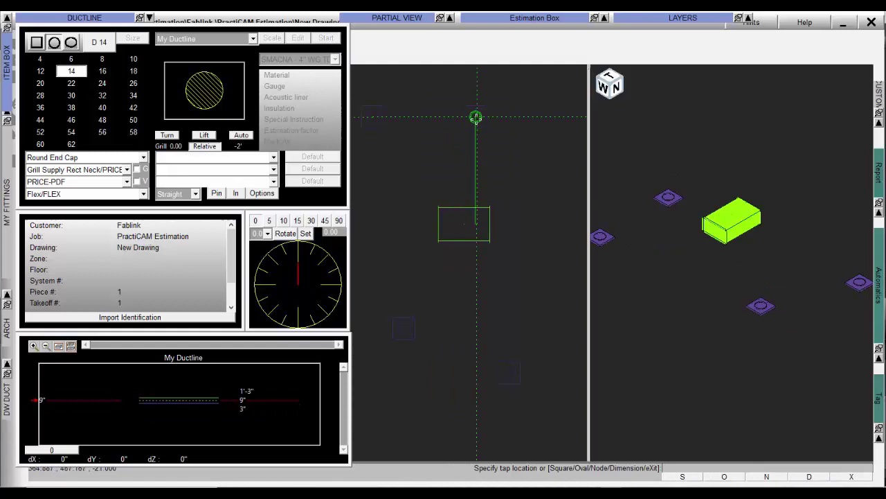
left_click(476, 117)
left_click(447, 204)
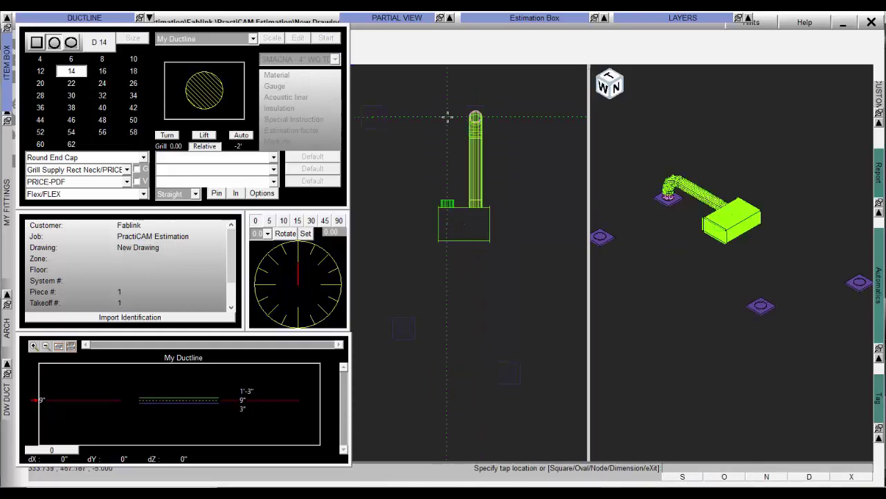
left_click(447, 116)
left_click(372, 116)
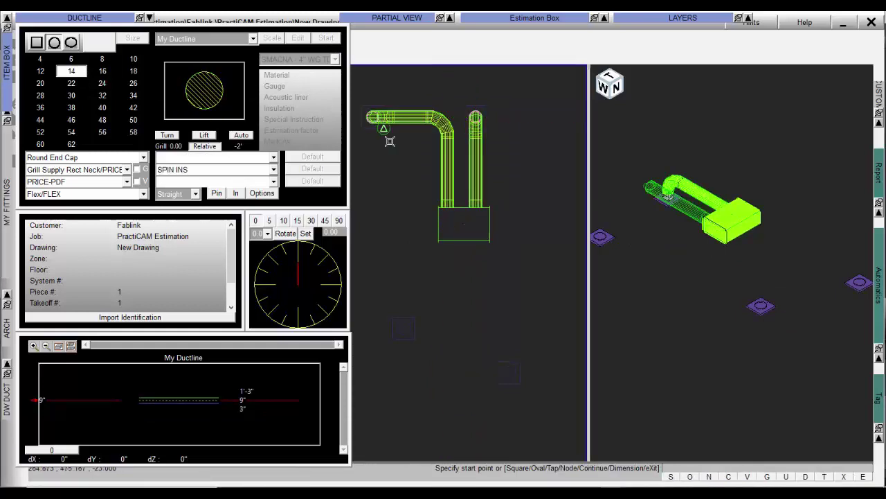
Connect the two grilles below the rectangular duct with 14-inch round branches that start straight and bend towards each grille
left_click(446, 224)
left_click(445, 265)
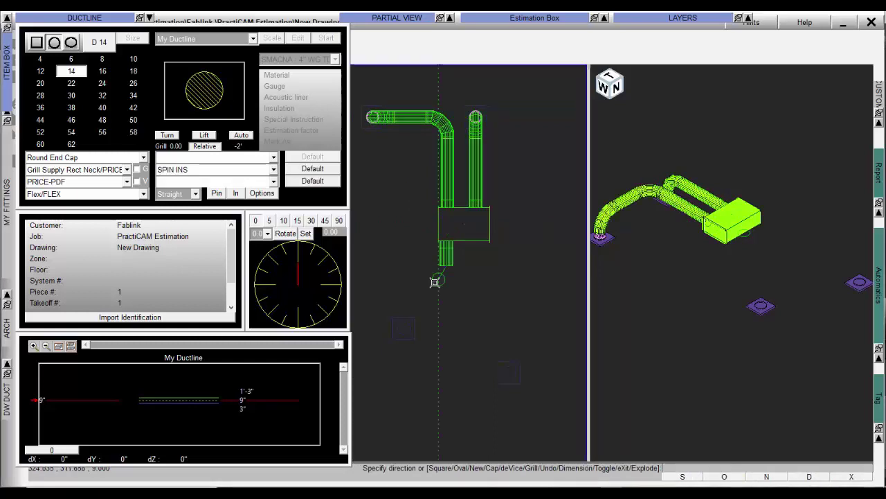
left_click(404, 326)
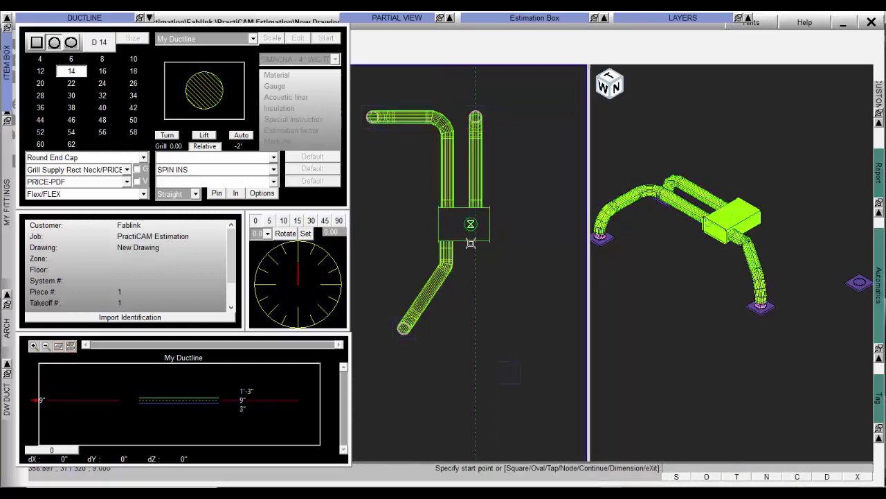
left_click(471, 241)
left_click(471, 271)
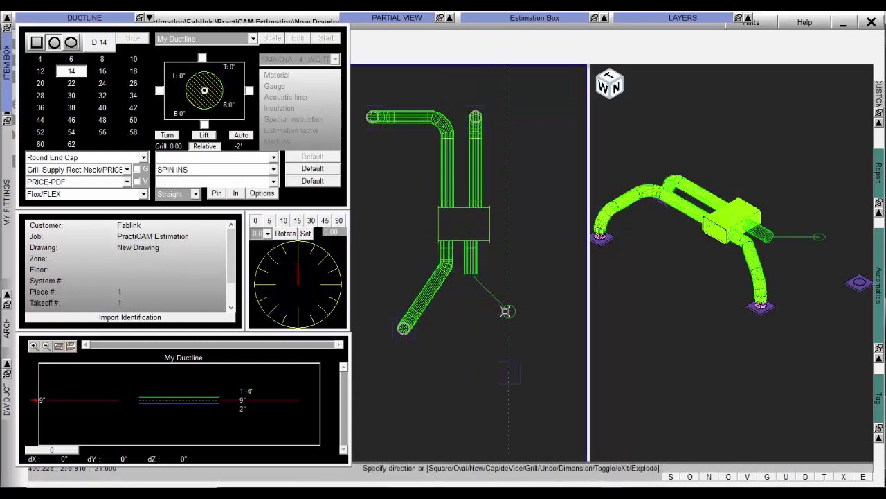
left_click(509, 372)
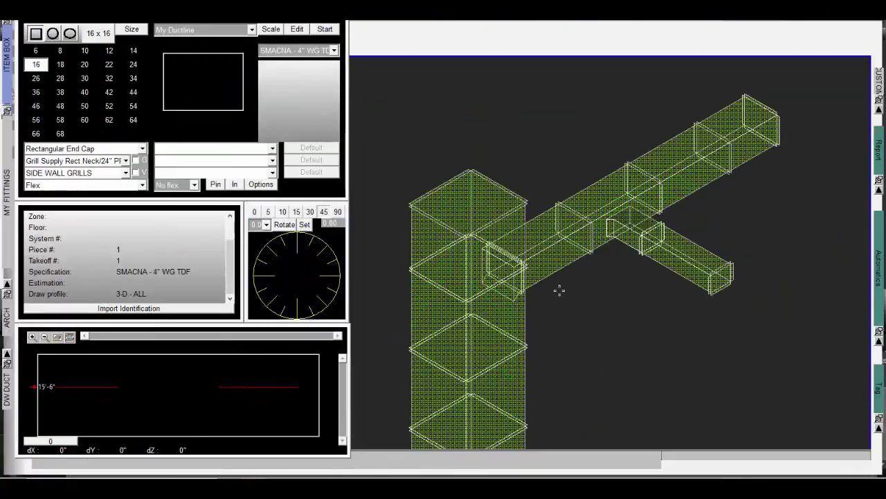
Select the node of the horizontal duct leaving the riser and set its centerline elevation to 16'
left_click(604, 240)
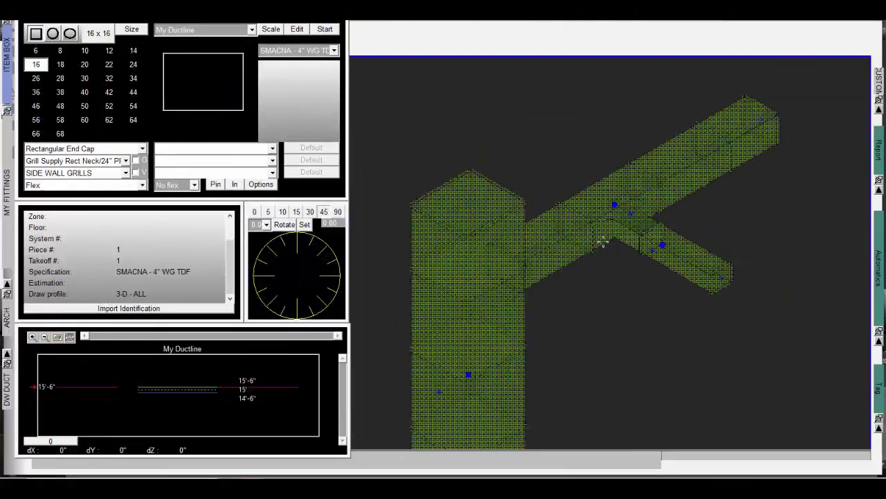
right_click(632, 220)
left_click(653, 223)
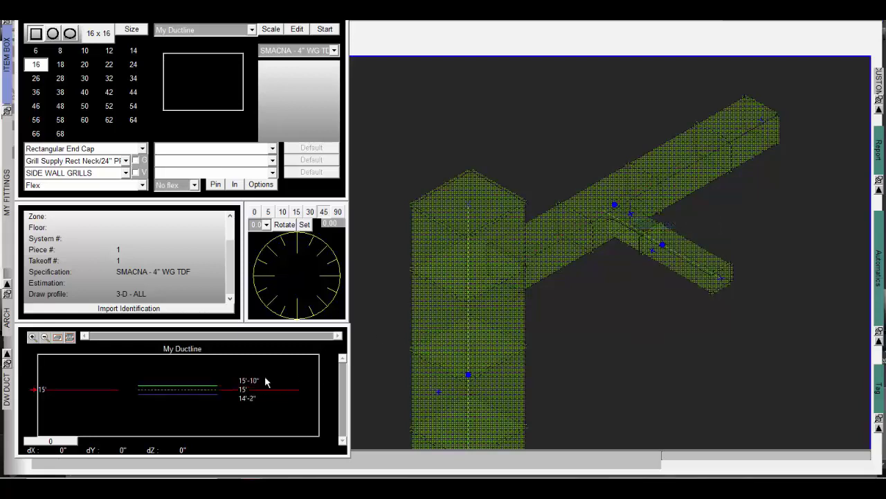
left_click(248, 390)
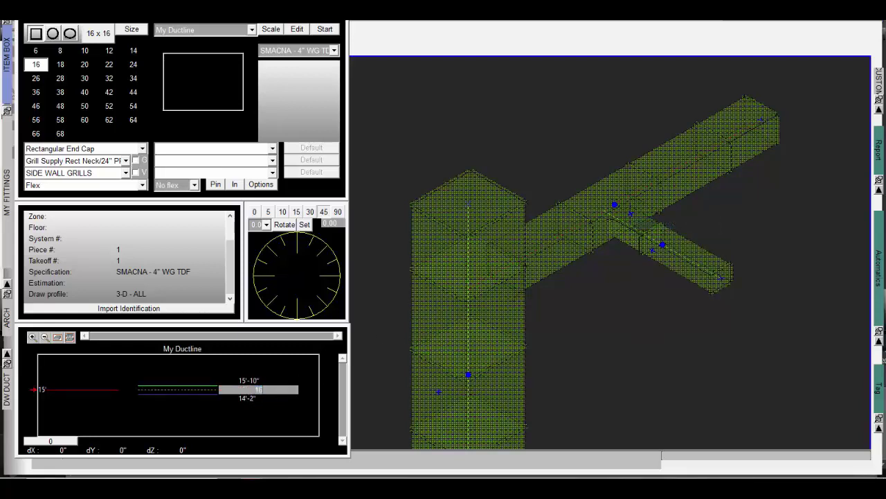
type("16")
key("Return")
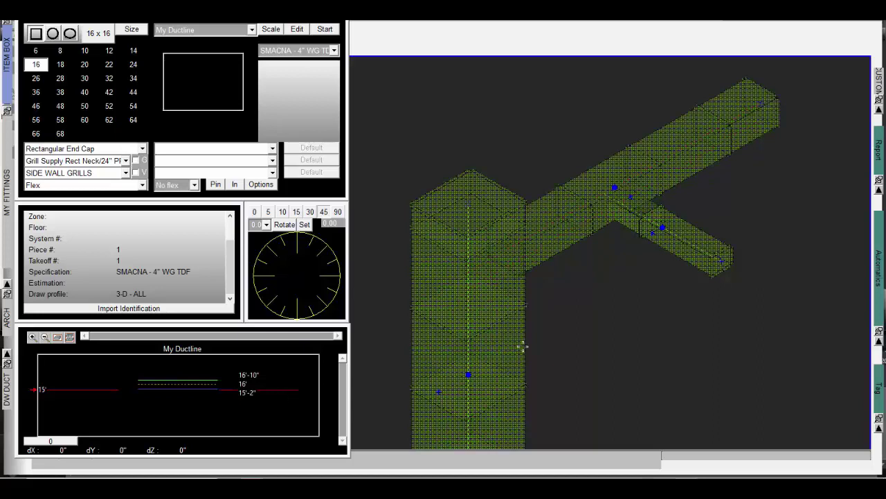
Select the node on the small side branch and set its centerline elevation to 15'6"
right_click(652, 234)
left_click(667, 239)
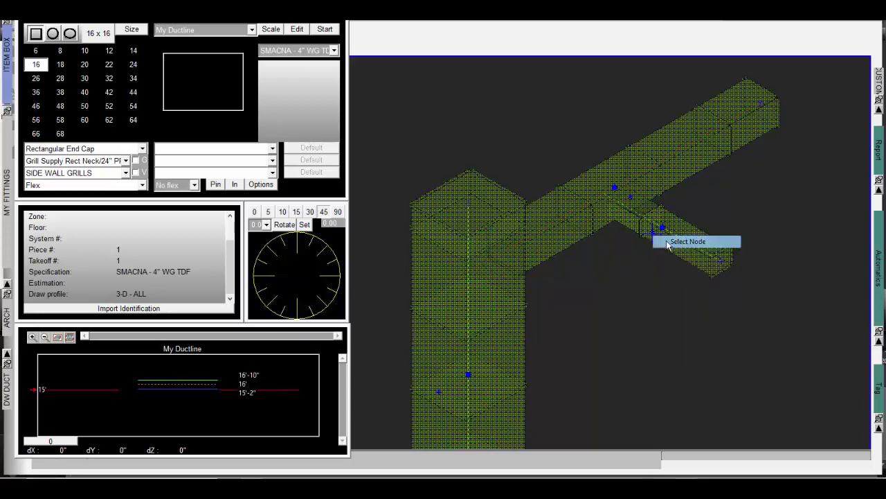
left_click(247, 386)
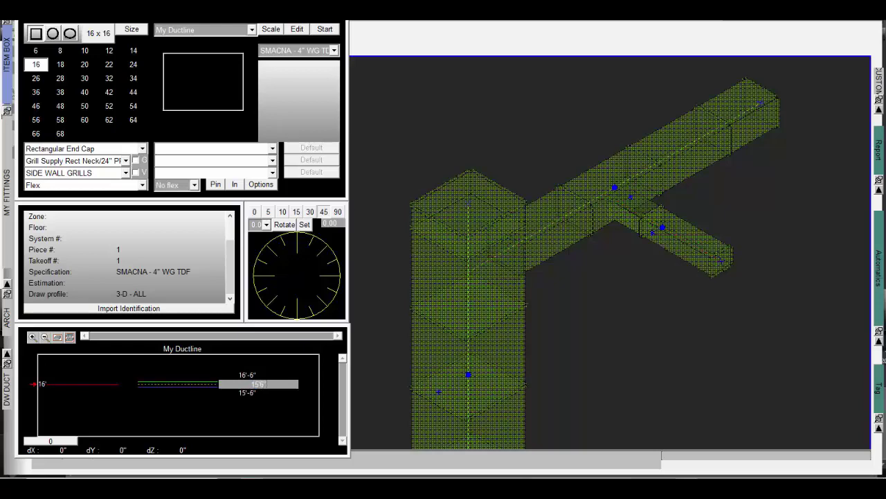
type("15'6")
key("Return")
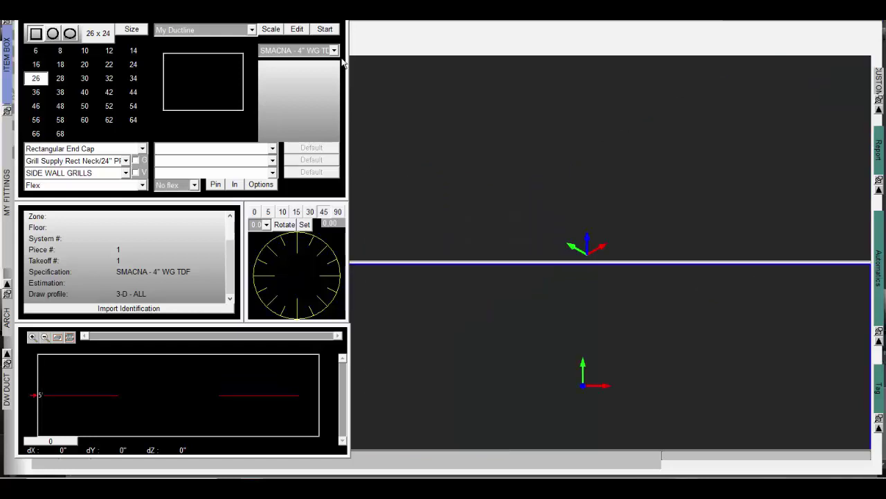
Start a 26x24 rectangular ductline with a short horizontal run at 5' and raise its centerline elevation to 12'
left_click(324, 30)
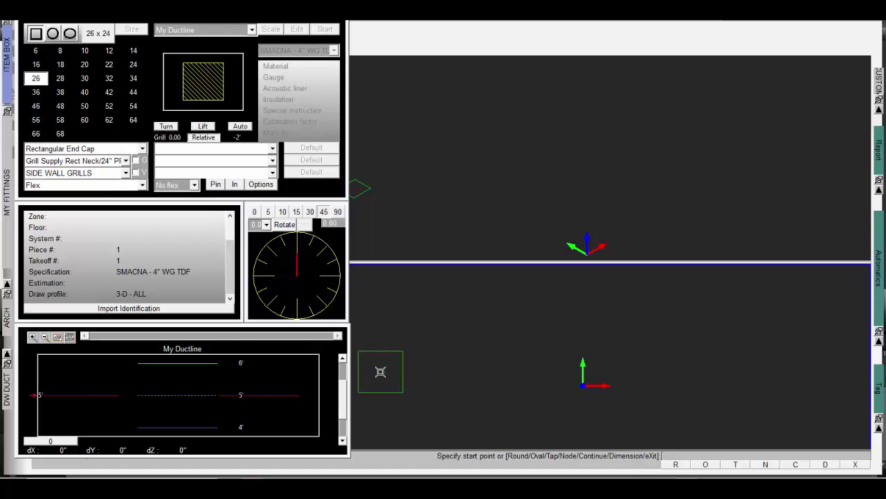
left_click(402, 371)
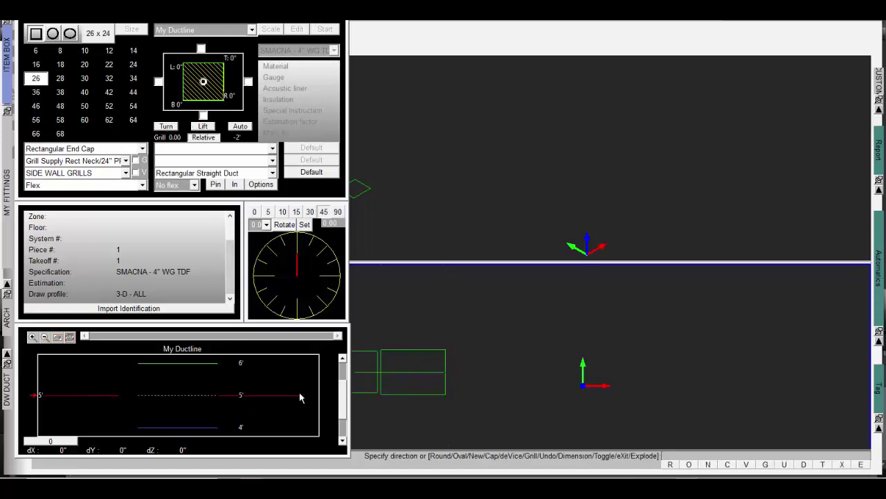
left_click(246, 394)
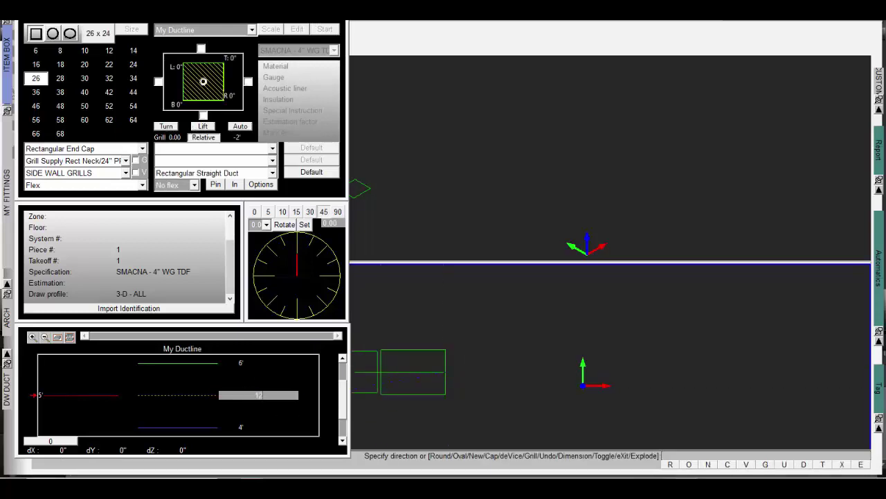
key("Return")
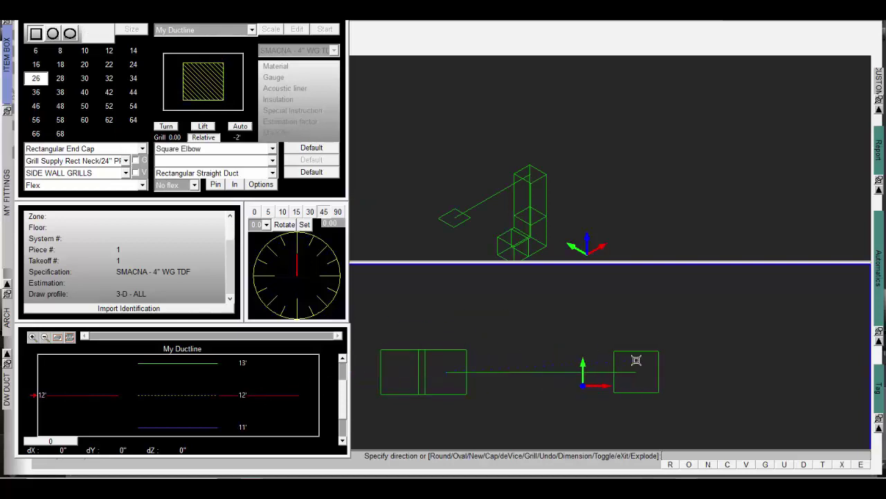
Continue the 26x24 duct horizontally at 12', drop it to 5', add a final horizontal run and finish the ductline
left_click(693, 365)
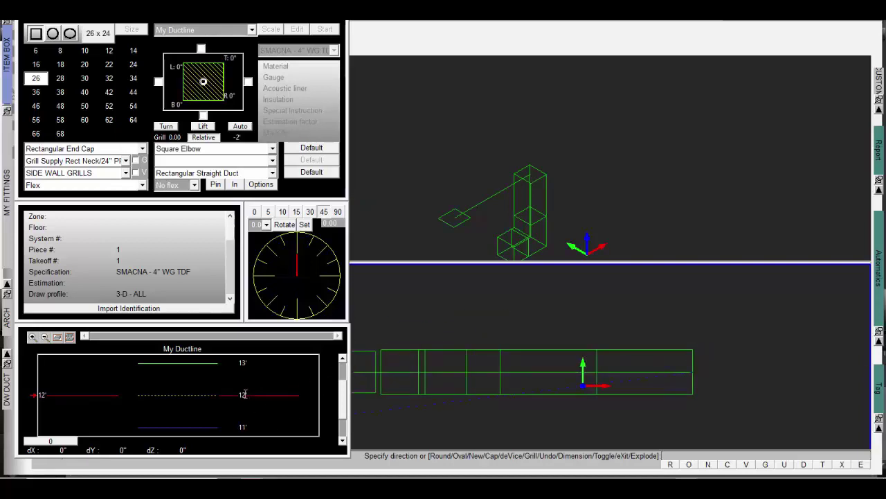
left_click(244, 395)
key("Return")
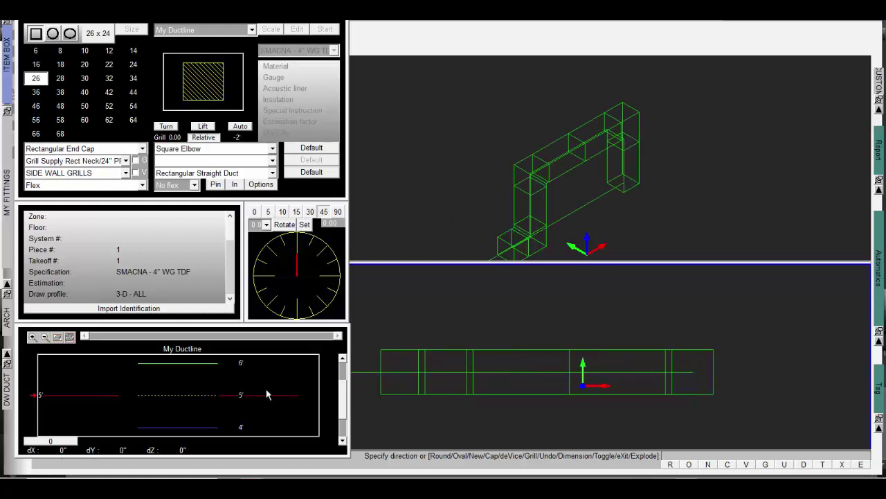
left_click(829, 374)
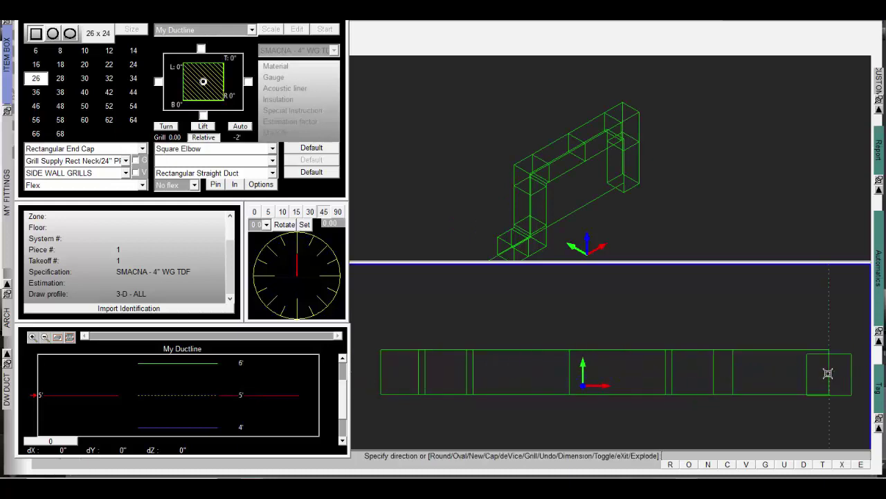
right_click(814, 305)
left_click(831, 136)
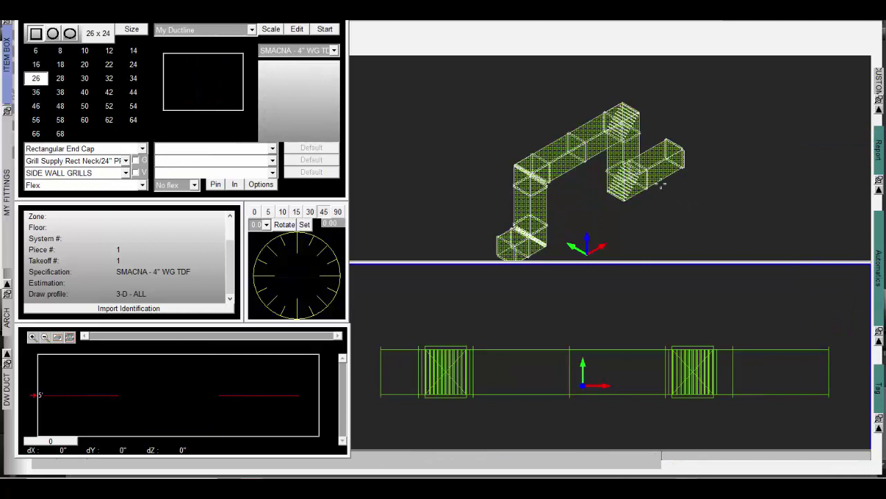
Select the node of the raised horizontal run in the offset ductline and set its centerline elevation to 15'
left_click(662, 169)
left_click(658, 172)
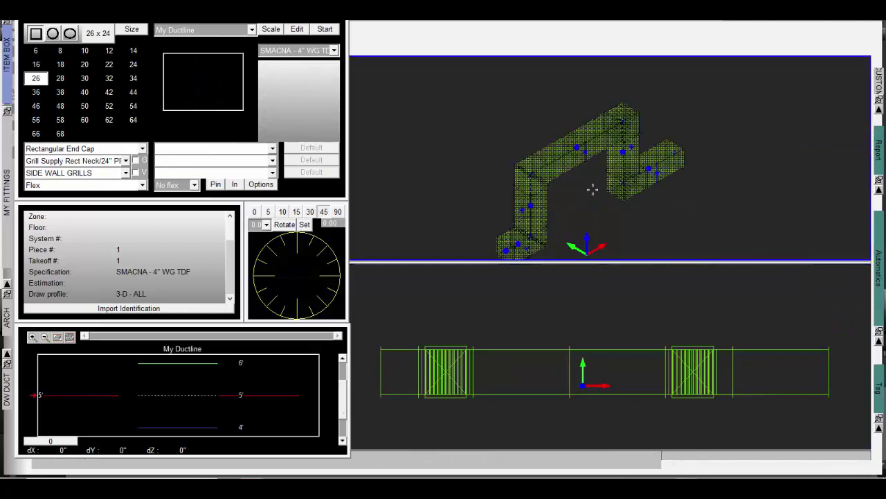
right_click(587, 155)
left_click(610, 160)
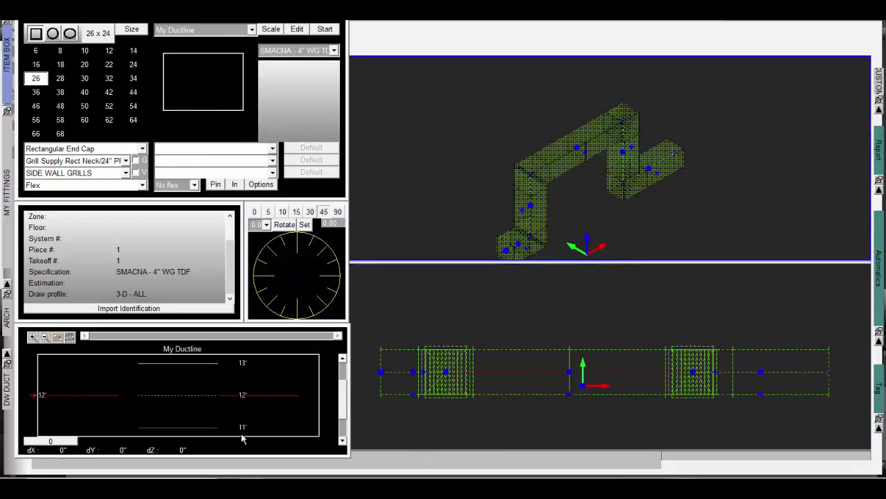
left_click(249, 395)
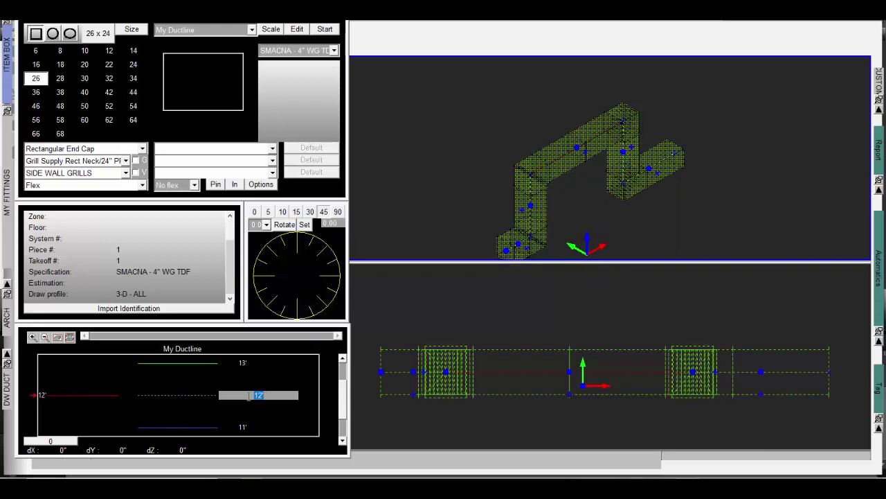
key("Return")
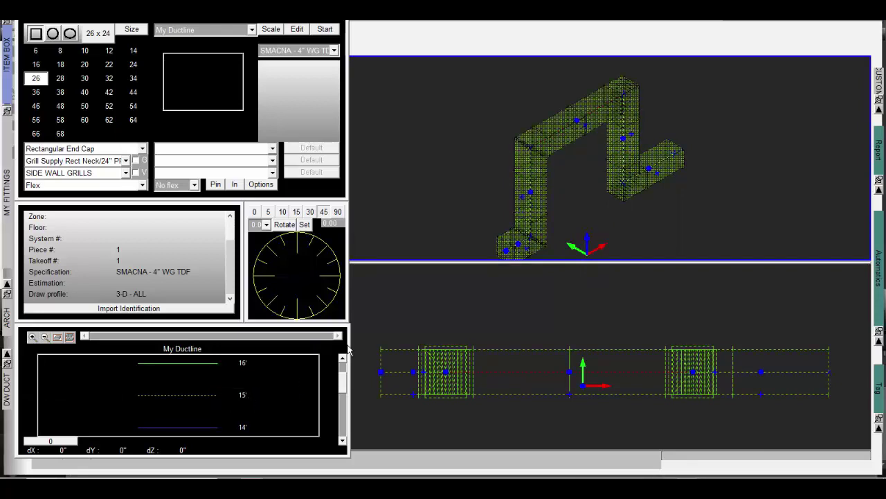
mouse_move(530, 193)
left_mouse_down()
mouse_move(562, 182)
mouse_move(528, 195)
left_mouse_up()
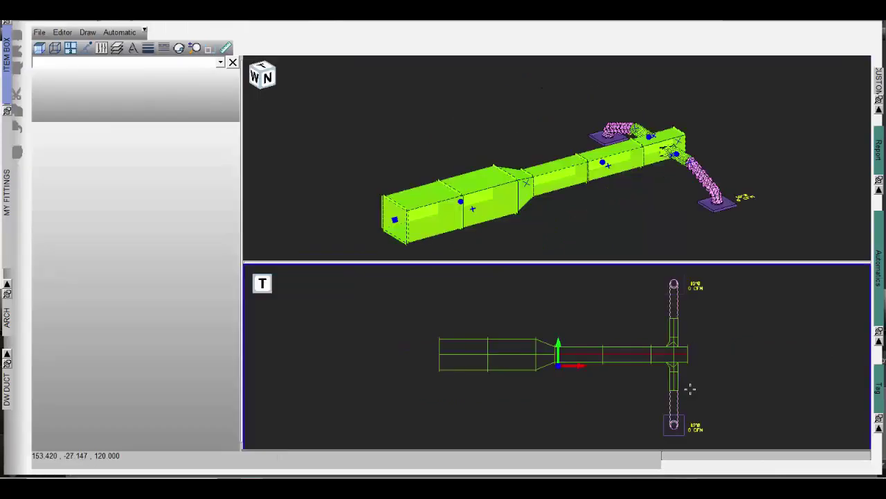
Select the node of the 18x18 duct section after the transition and change its shape to Round
left_click(618, 360)
right_click(622, 360)
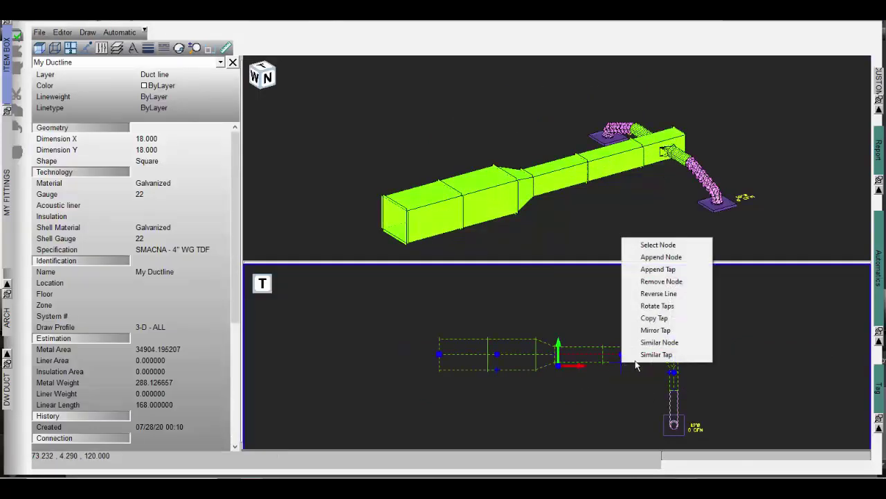
left_click(651, 245)
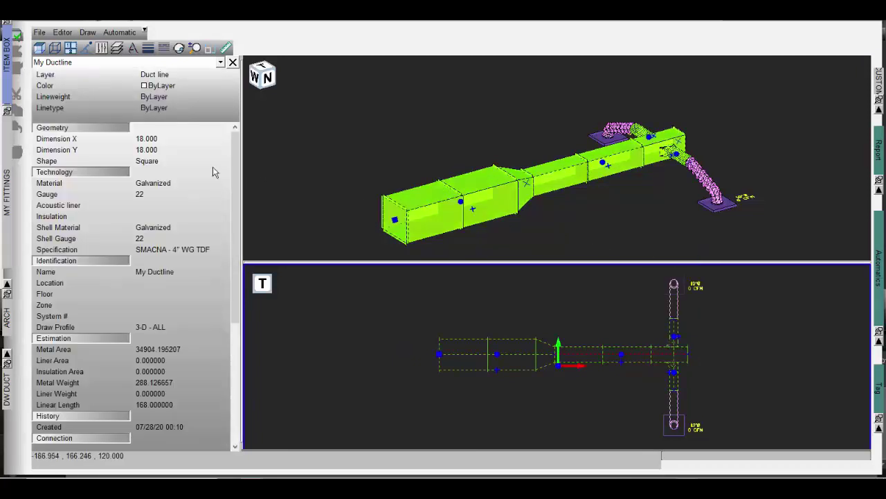
left_click(160, 161)
left_click(224, 161)
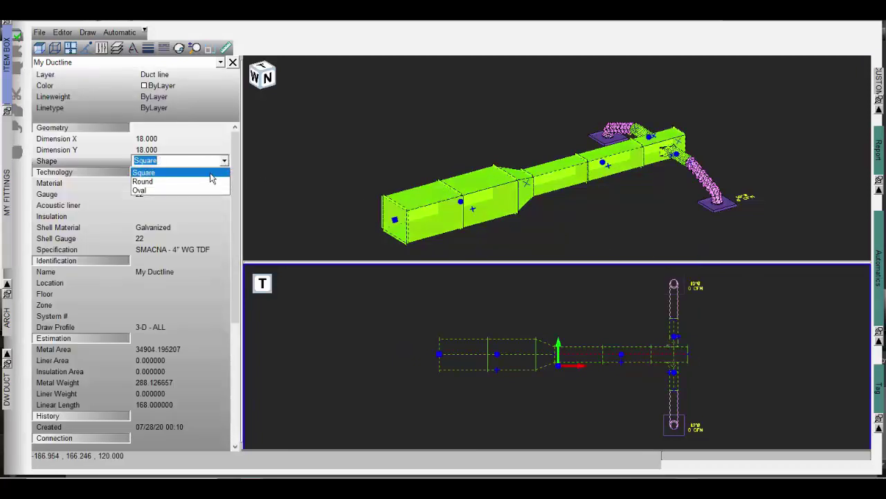
left_click(208, 182)
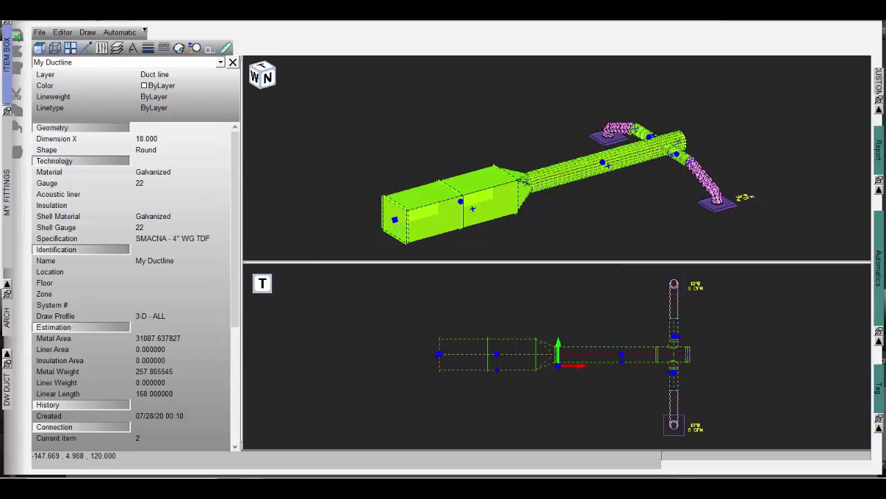
Open the ductline containing the 28x18 corner for editing and replace its Square Elbow with a Radius Elbow
scroll(543, 191, "up", 1)
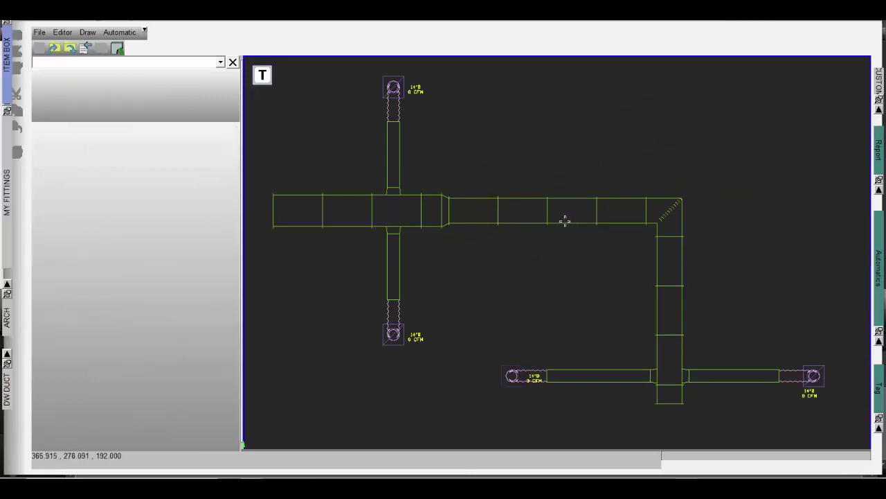
left_click(565, 220)
right_click(591, 237)
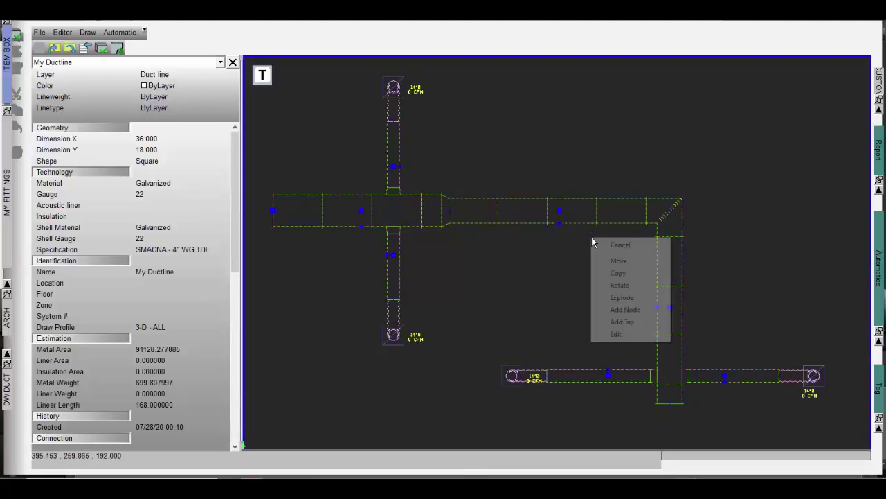
left_click(617, 333)
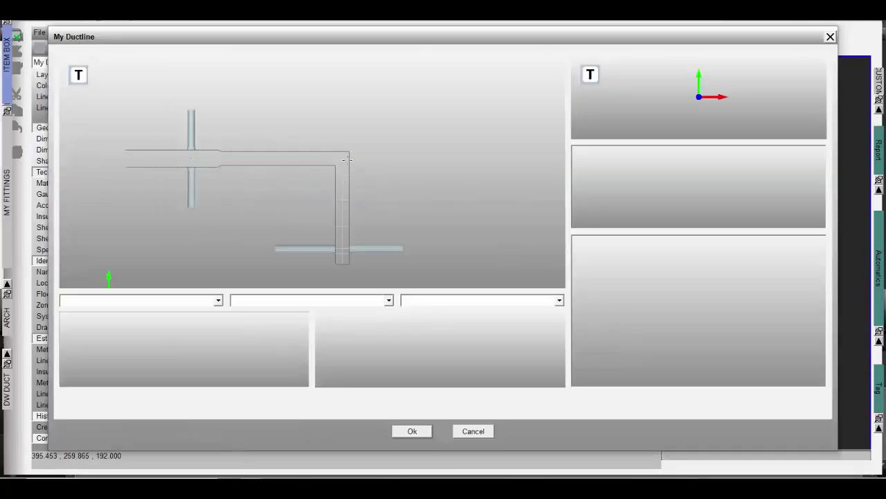
scroll(347, 159, "up", 1)
left_click(349, 160)
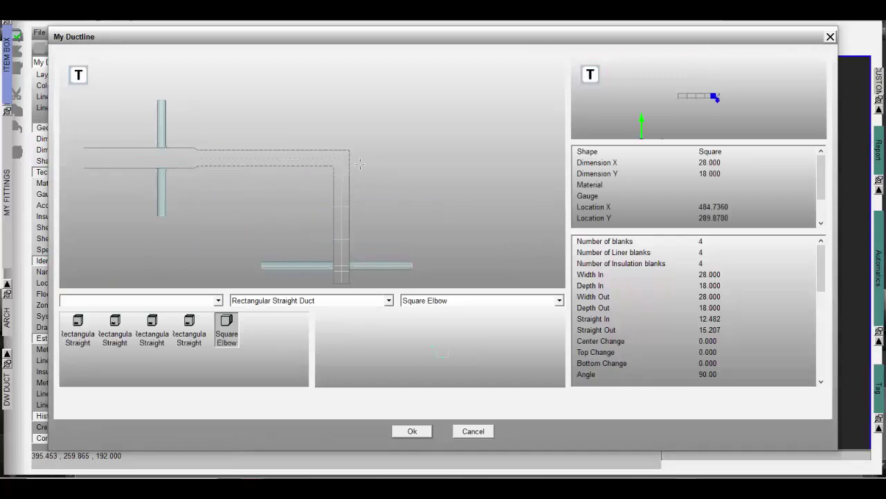
left_click(559, 301)
left_click(452, 301)
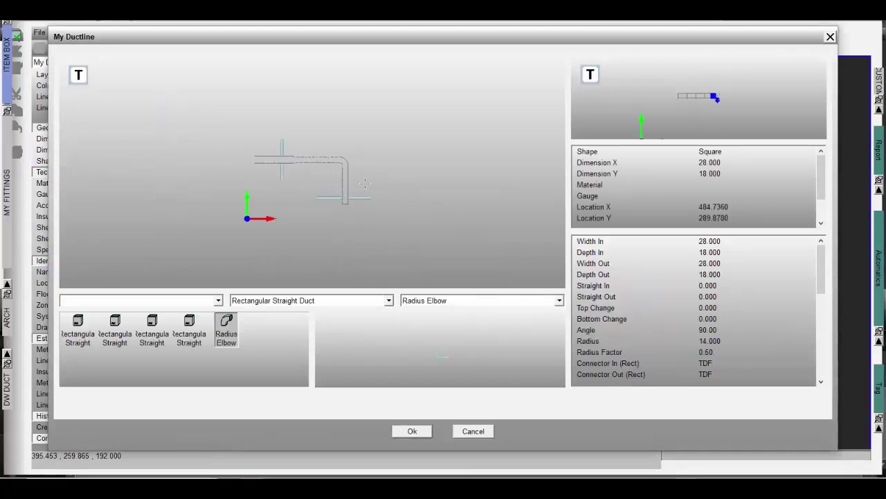
Change the upper 14-inch branch's tap connection from conical to STOD'S and apply the ductline edits
scroll(308, 155, "up", 3)
middle_click_drag(307, 155, 507, 157)
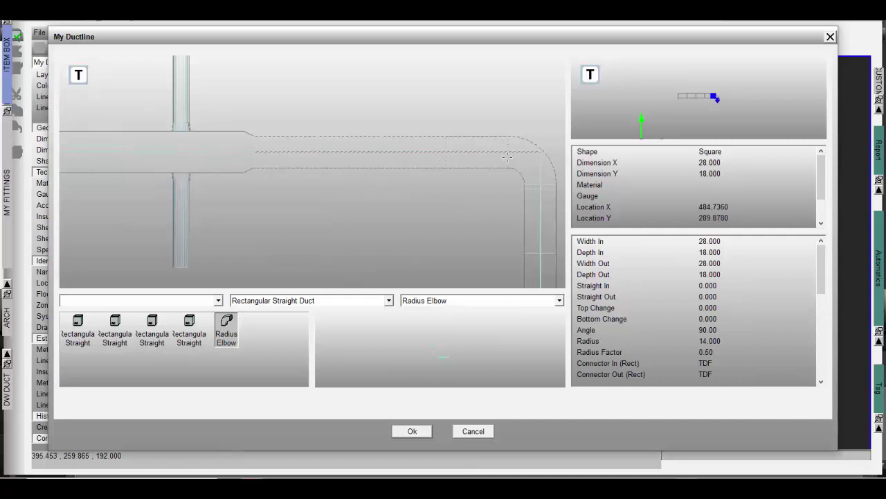
left_click(182, 127)
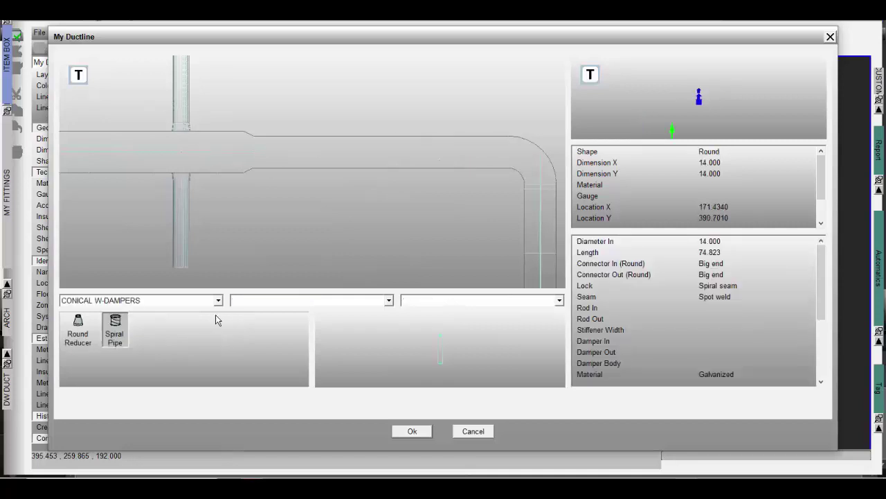
left_click(219, 300)
left_click(101, 354)
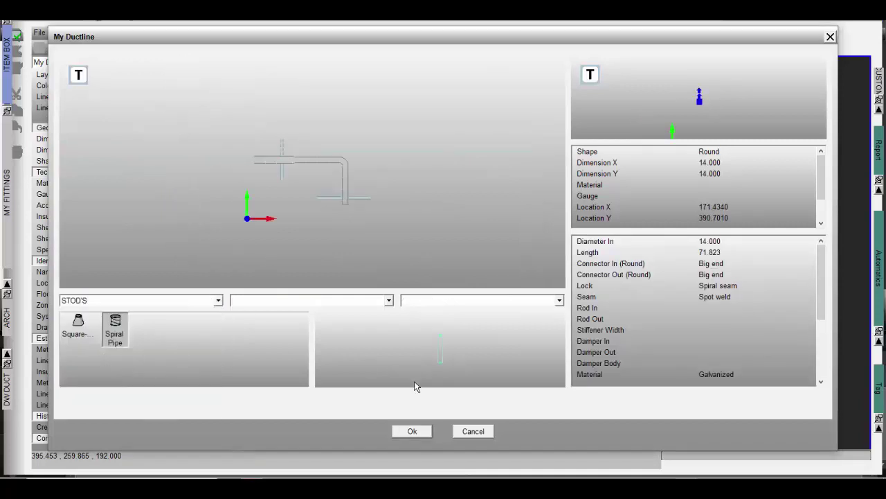
left_click(413, 432)
scroll(401, 201, "up", 4)
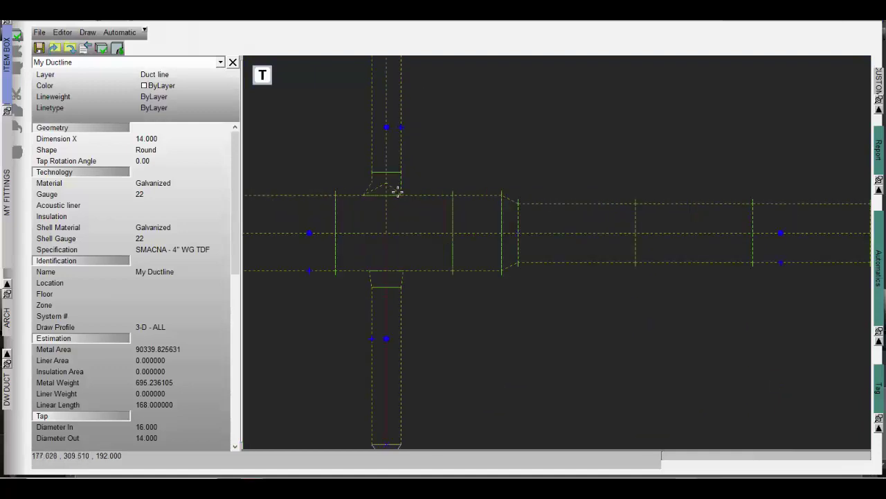
scroll(397, 186, "down", 4)
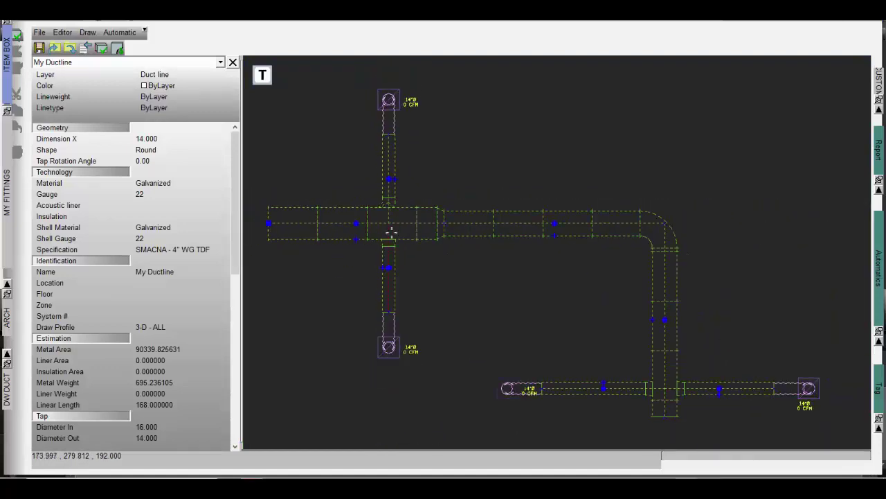
key("Escape")
Replace all similar 14" TMS grilles visible in the view with the PRICE-PDF type from Grill Return
left_click(391, 349)
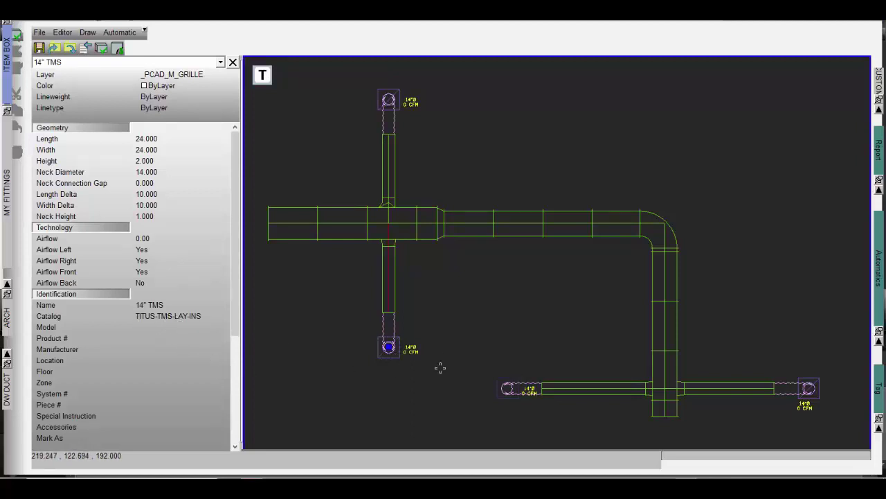
right_click(444, 326)
left_click(478, 397)
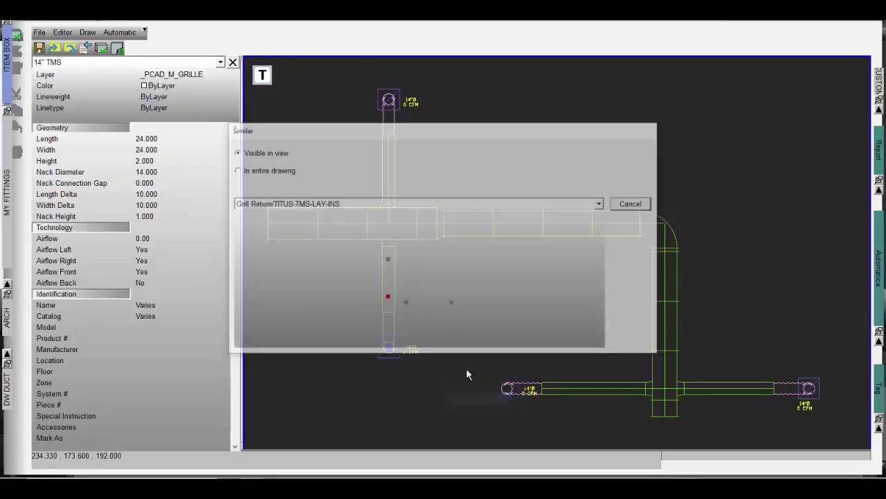
left_click(601, 204)
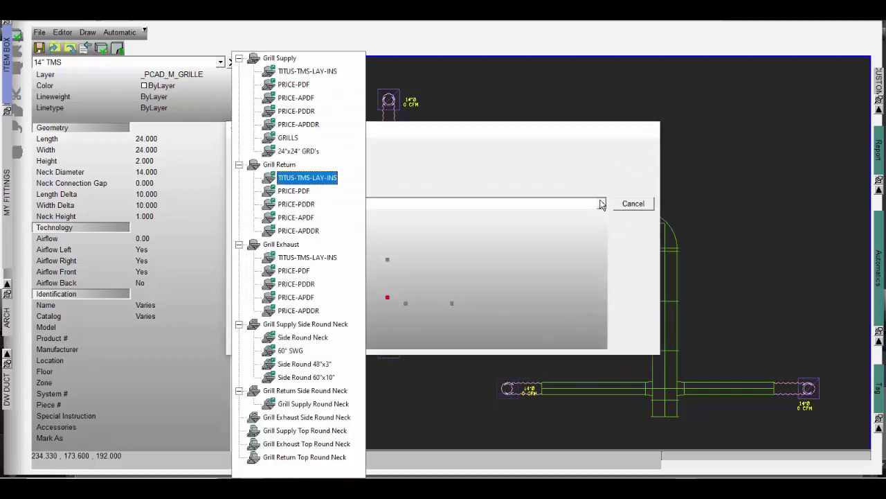
left_click(294, 191)
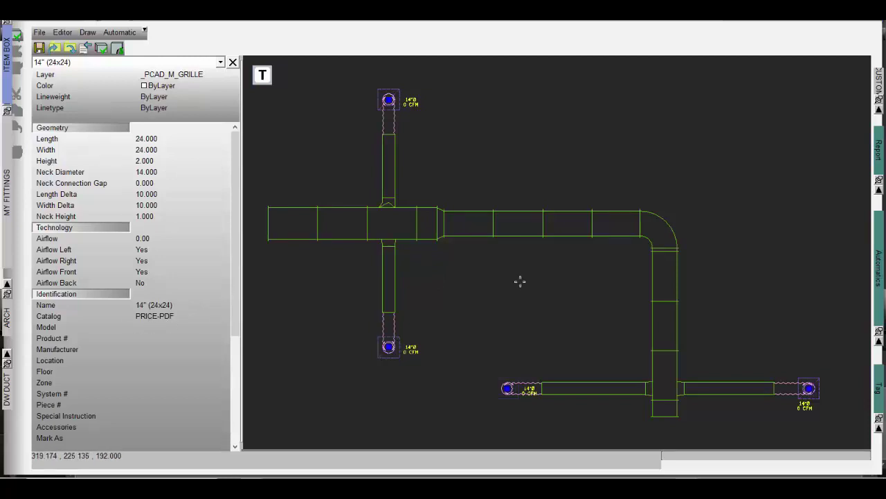
key("Escape")
Move the right-hand 14-inch branch upward on the plan and shift the vertical 28x18 run to the left
left_click(732, 382)
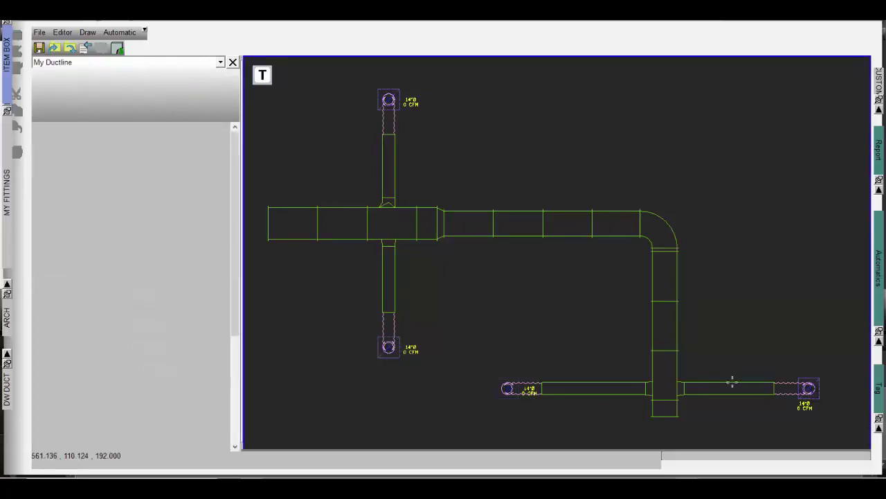
left_click(721, 388)
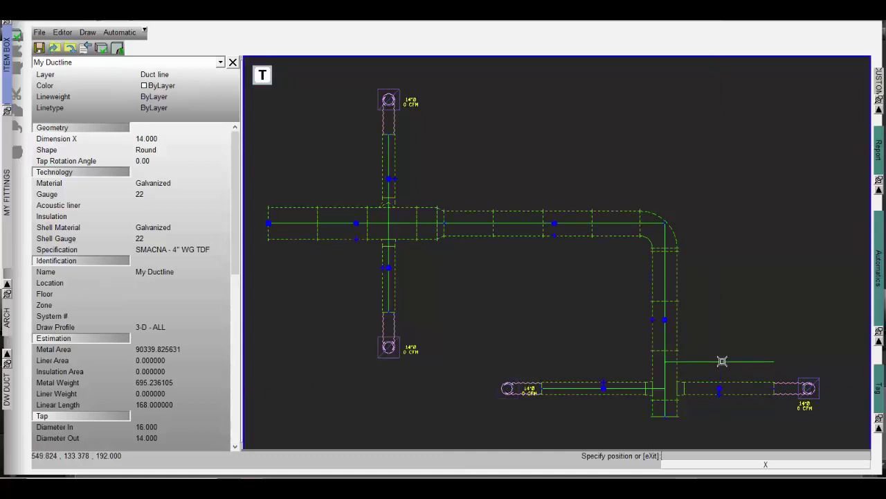
left_click(721, 360)
left_click_drag(663, 320, 638, 319)
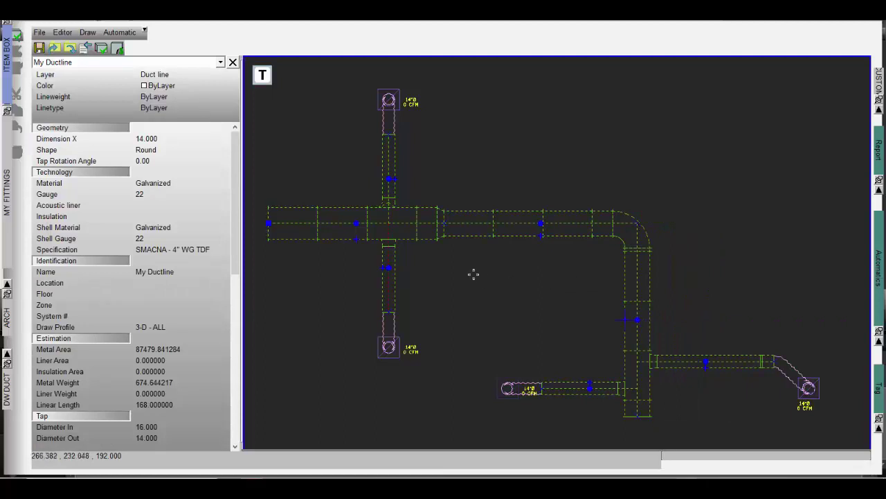
middle_click_drag(489, 271, 507, 257)
key("Escape")
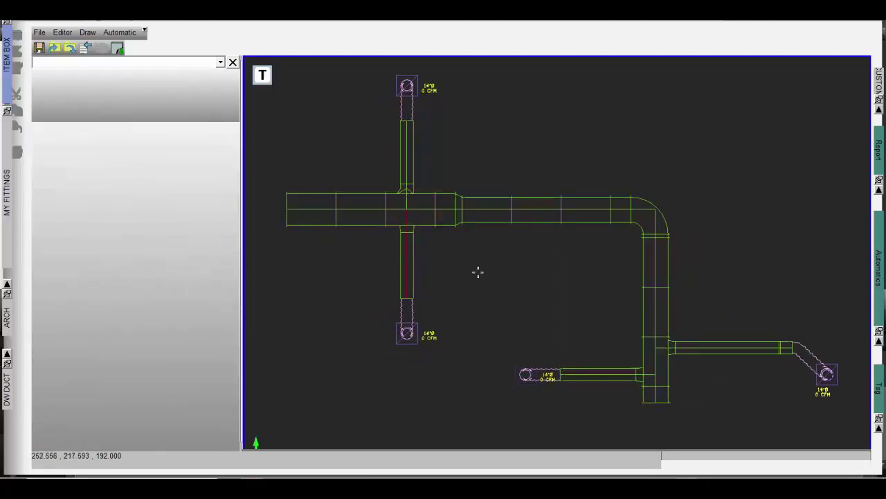
Select the 36x18 section's node and change its transition's Offset Left so the upper duct sides are flush
left_click(411, 231)
right_click(373, 226)
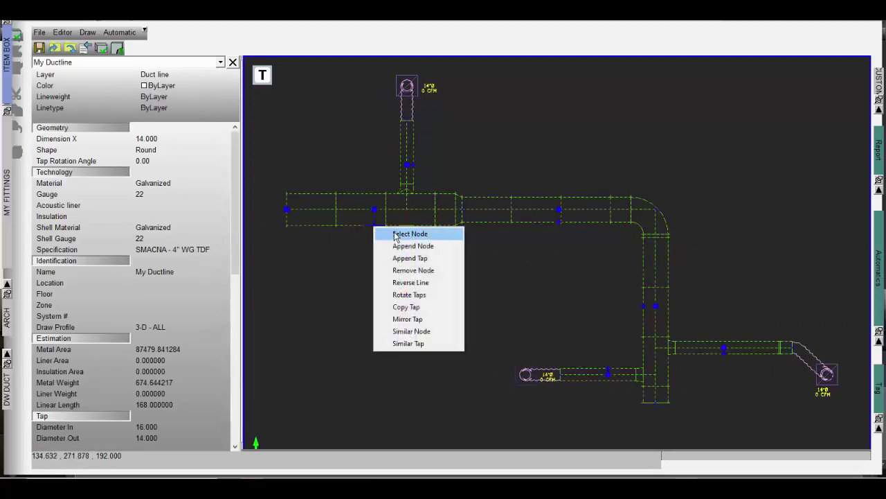
left_click(396, 235)
scroll(238, 201, "down", 10)
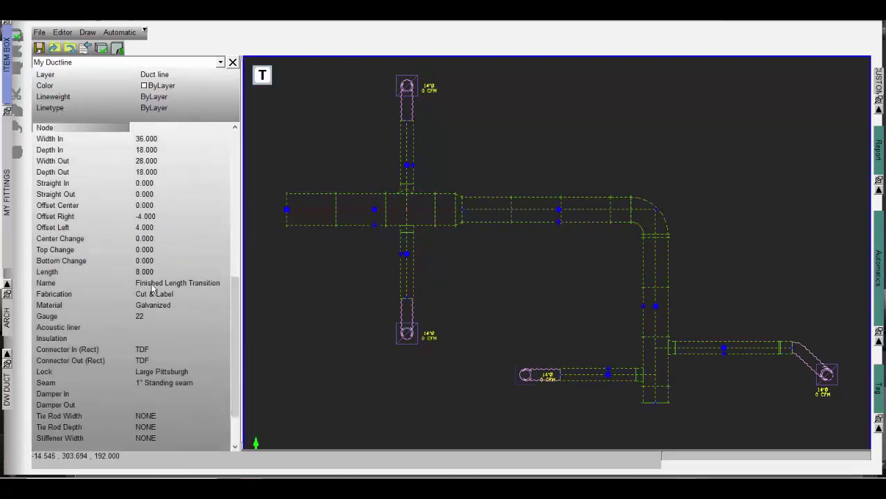
left_click(155, 230)
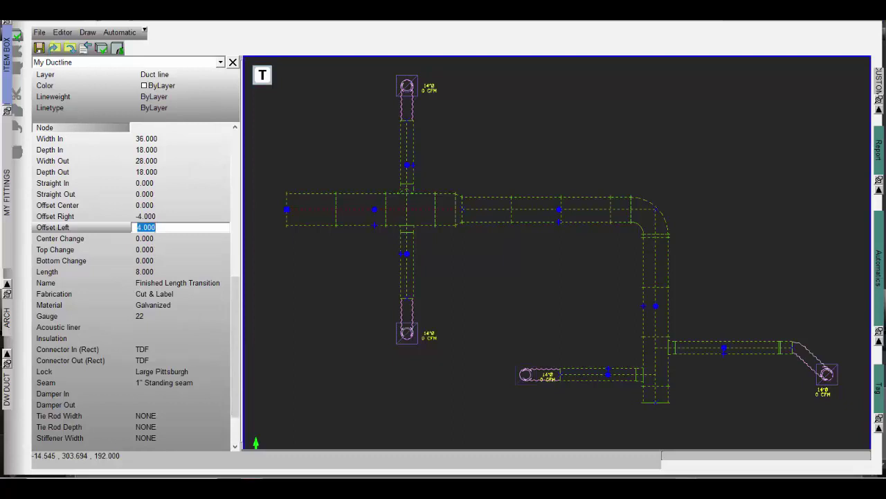
key("Return")
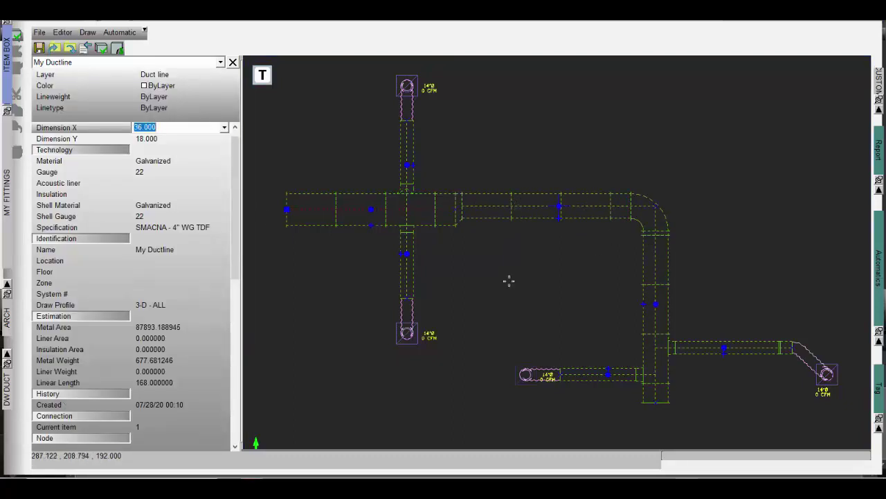
Change the current specification to SMACNA - 2" WG S&D and apply it to new entities
left_click(117, 48)
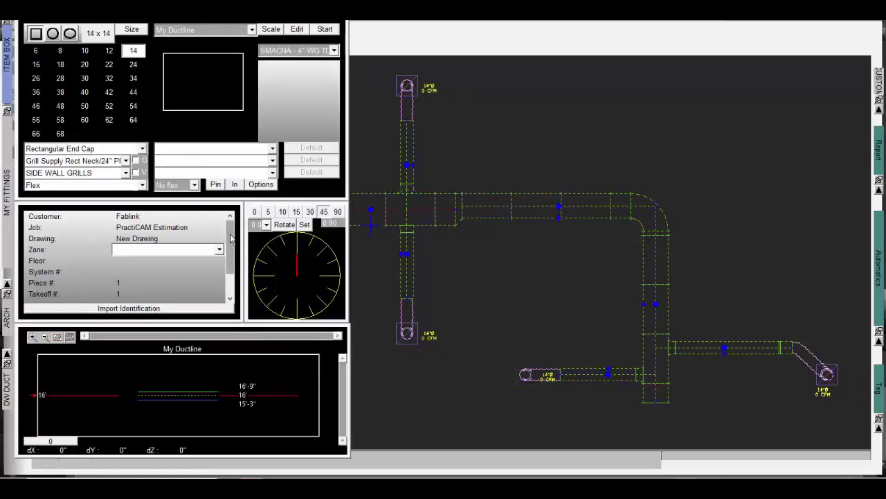
scroll(230, 247, "down", 1)
left_click(196, 272)
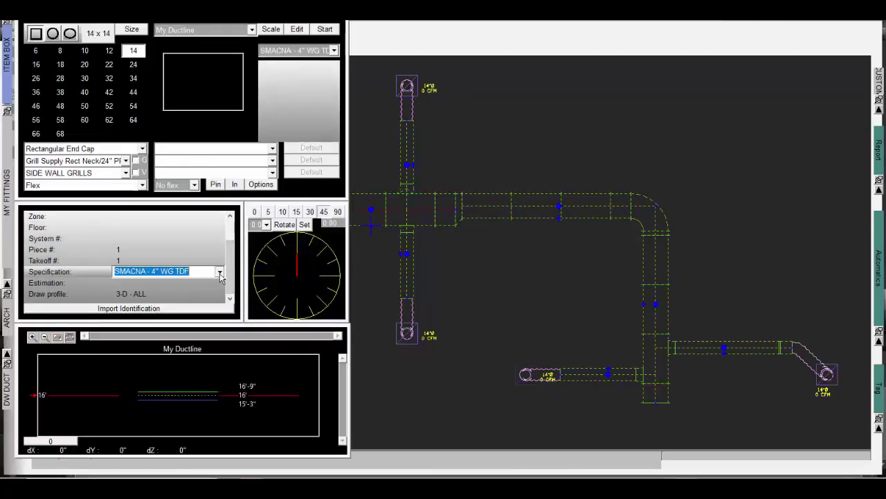
left_click(219, 273)
left_click(207, 170)
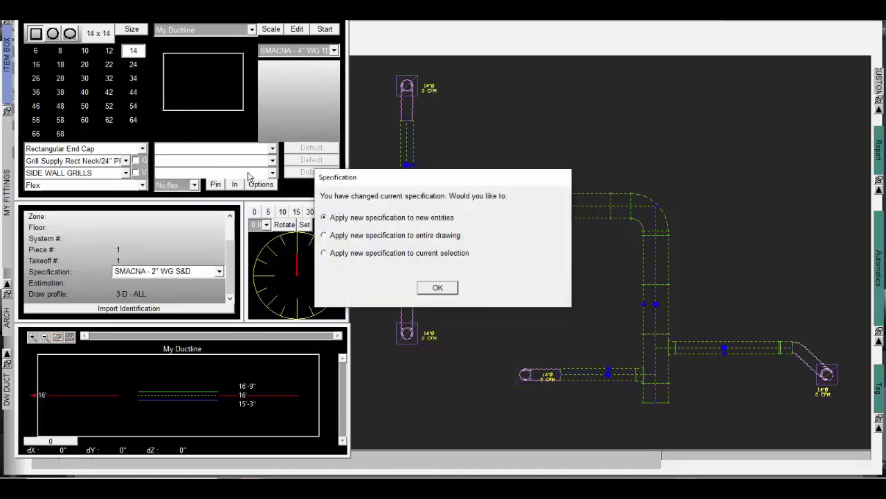
left_click(445, 290)
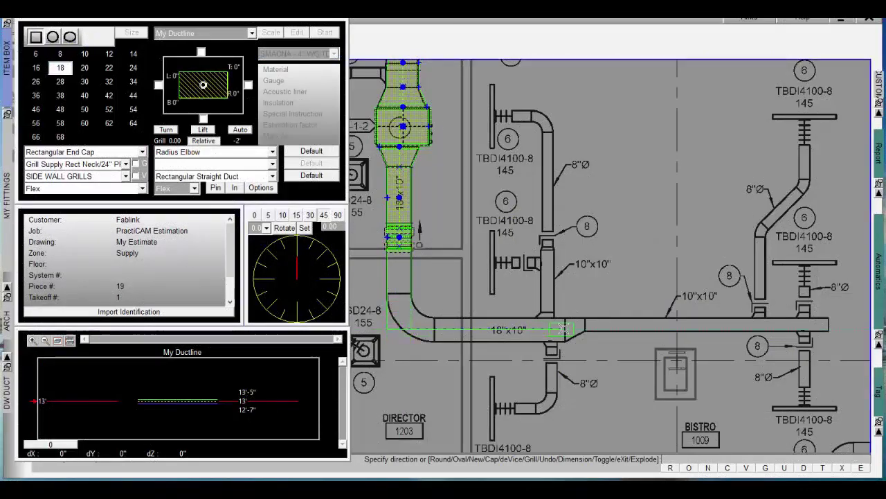
Extend the 18x10 supply duct around the radius elbow, transition it to 10x10, and cap it at the plan's duct end
left_click(567, 329)
left_click(587, 330)
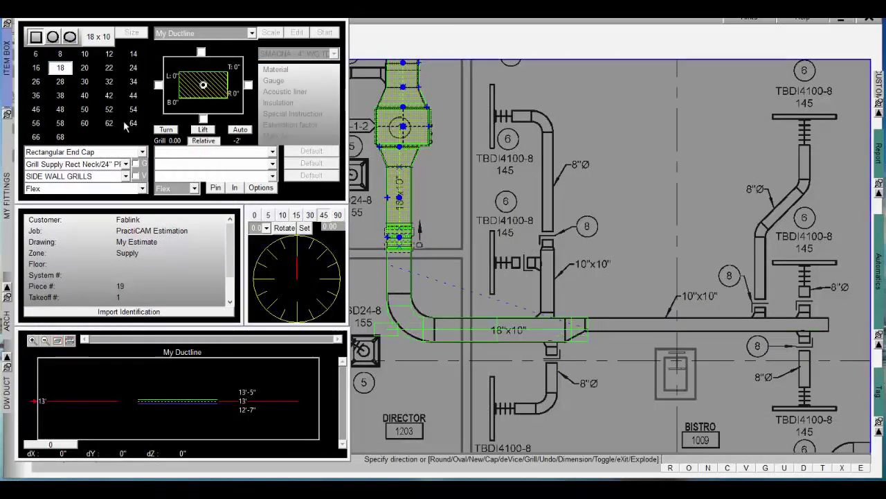
left_click(85, 55)
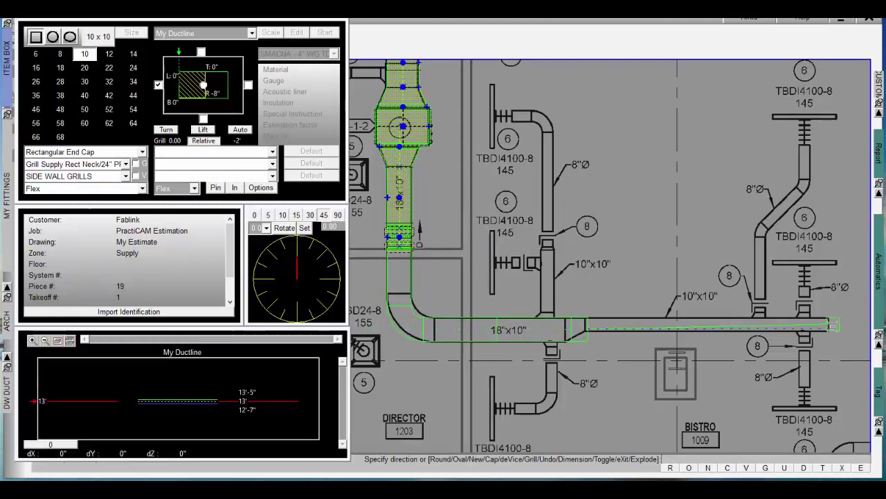
left_click(833, 325)
right_click(834, 298)
left_click(837, 353)
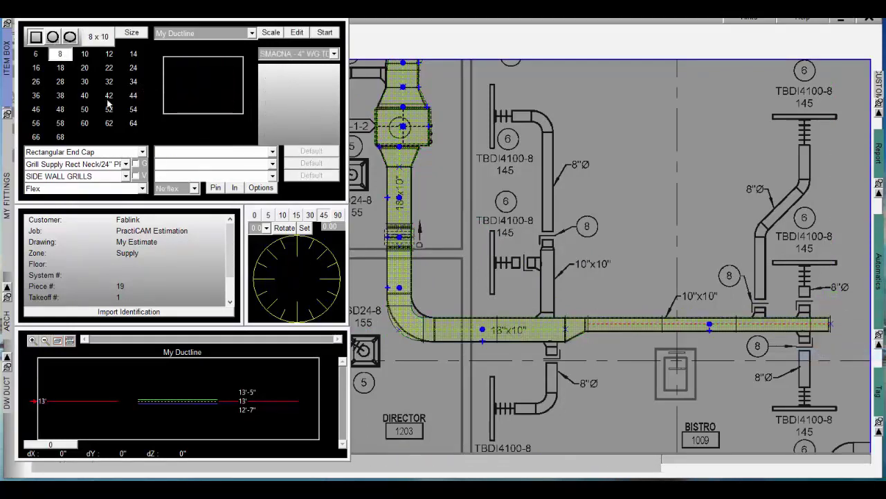
Add 8-inch round taps on both sides near the 10x10 duct's end, each running to a side round neck supply grille
left_click(53, 37)
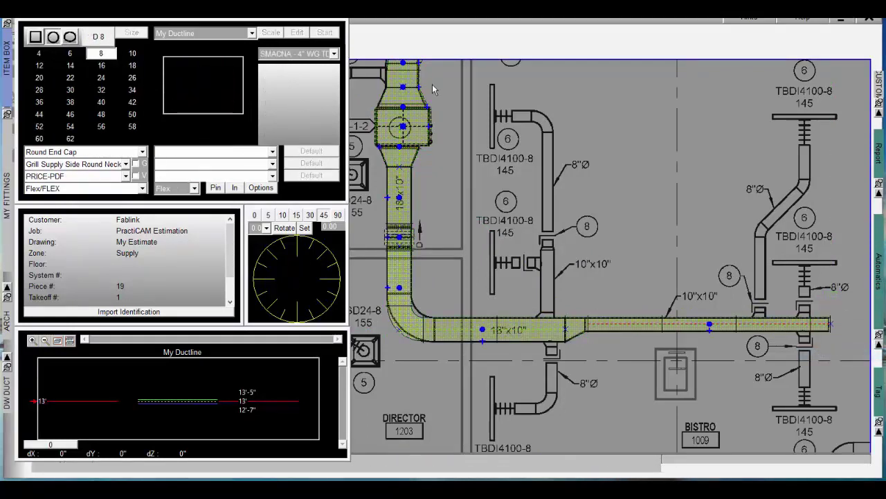
left_click(788, 327)
left_click(805, 315)
right_click(806, 263)
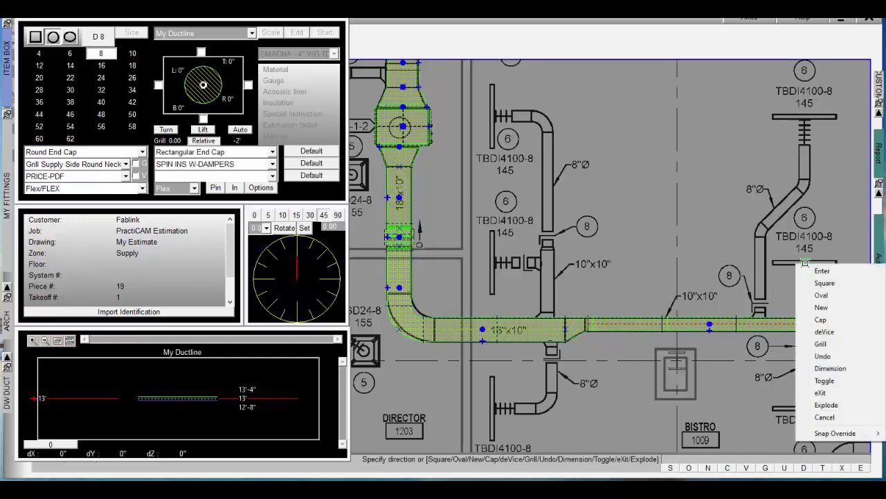
left_click(821, 344)
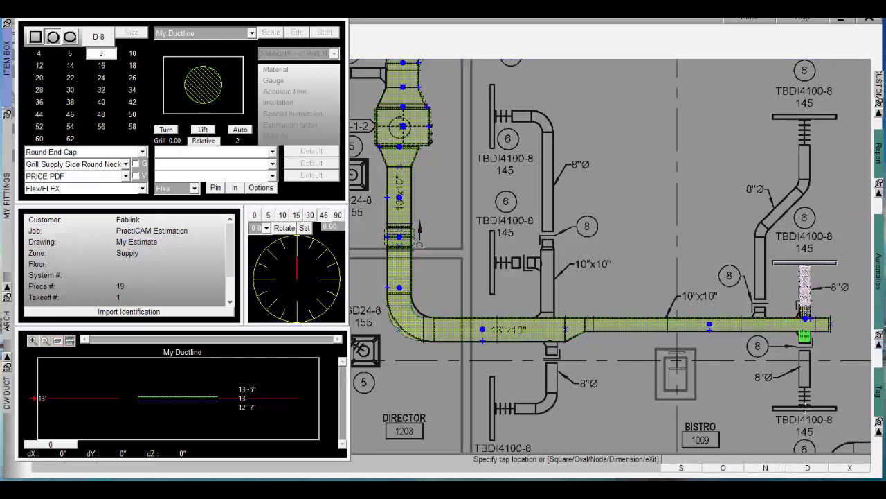
left_click(805, 336)
right_click(804, 407)
left_click(820, 309)
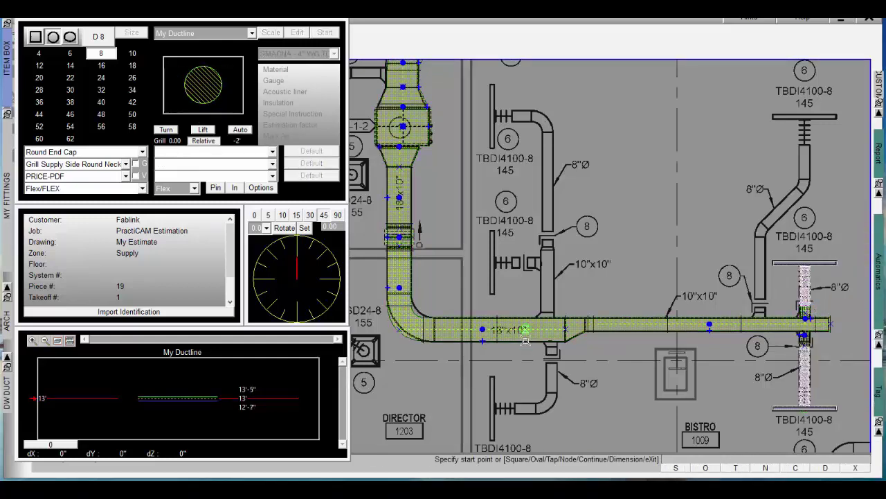
Tap an 8-inch round branch below the 18x10 duct, turn it left along the plan, and end it with a grille
left_click(552, 347)
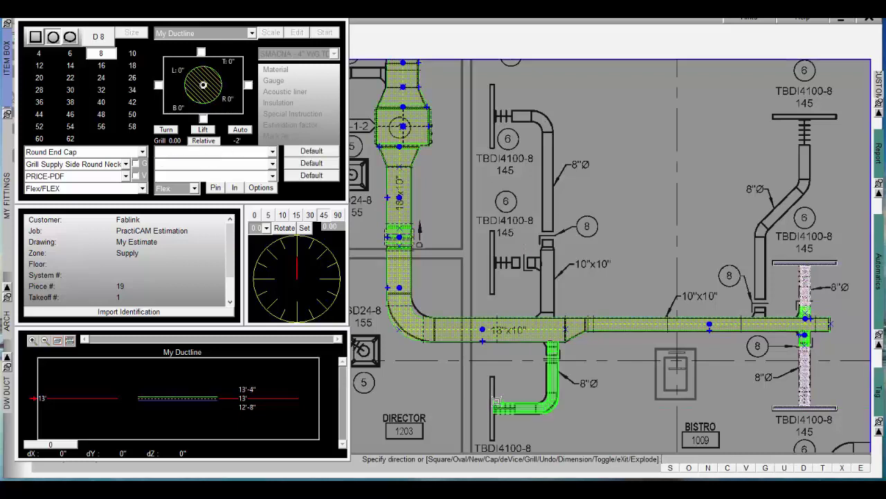
right_click(496, 400)
left_click(519, 325)
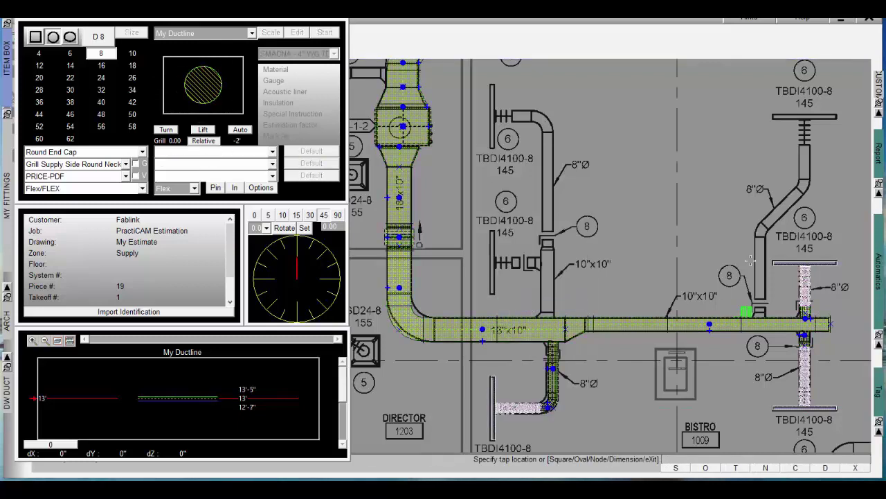
Tap an 8-inch round branch above the 10x10 duct, follow the plan's offset, and end it with a side round neck supply grille
left_click(757, 310)
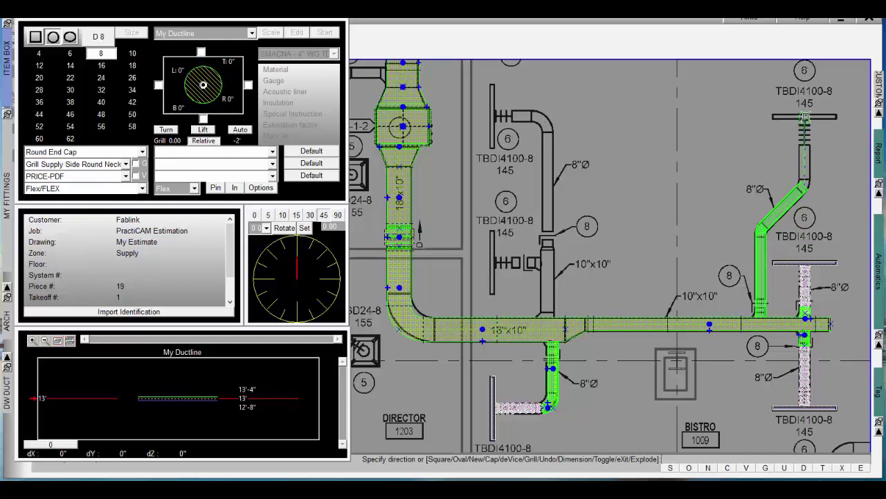
right_click(805, 118)
left_click(821, 187)
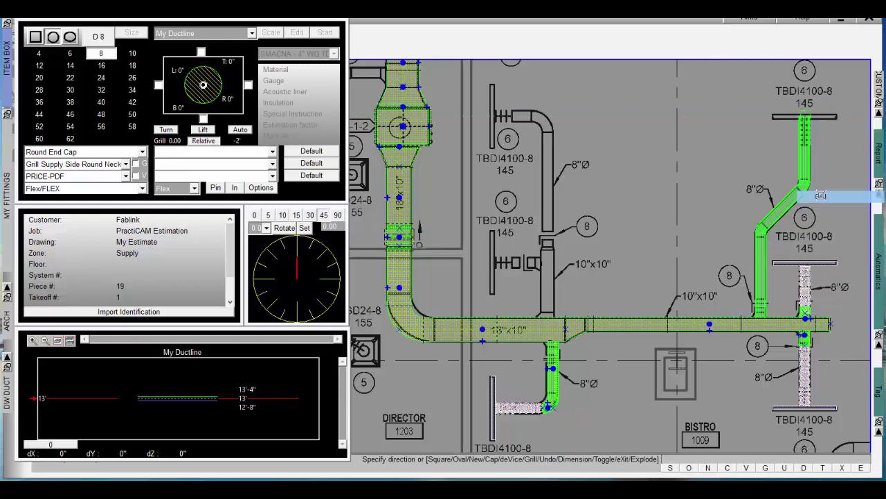
Tap a 10x10 rectangular branch above the 18x10 duct and run it up to the plan's round transition
left_click(34, 37)
left_click(514, 326)
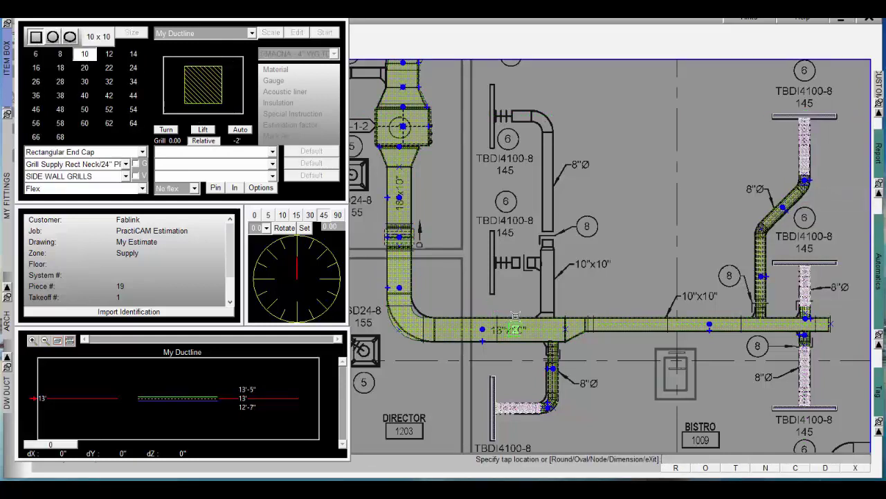
left_click(548, 232)
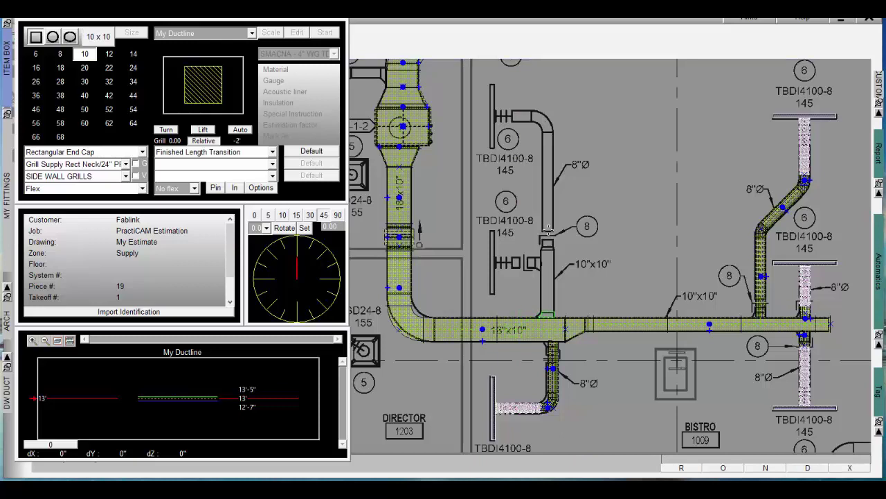
Transition the 10x10 branch to 8-inch round, turn it left along the plan, and end it with a supply grille
left_click(54, 38)
left_click(100, 54)
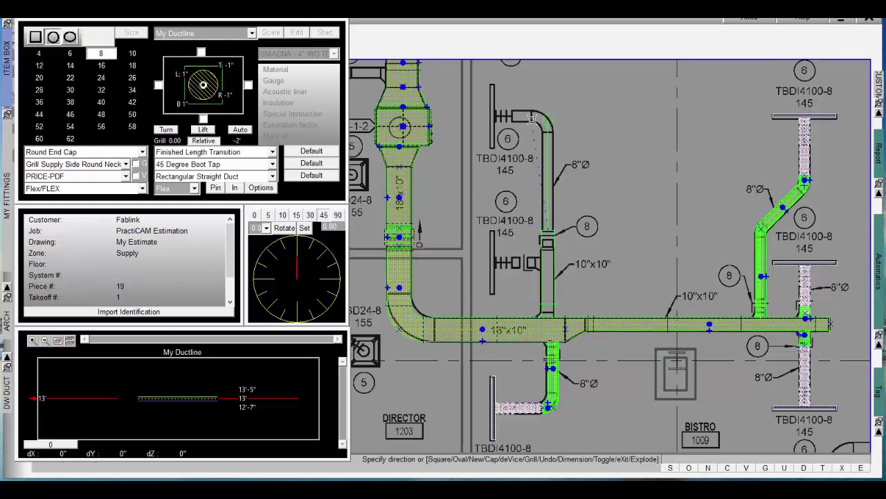
right_click(493, 113)
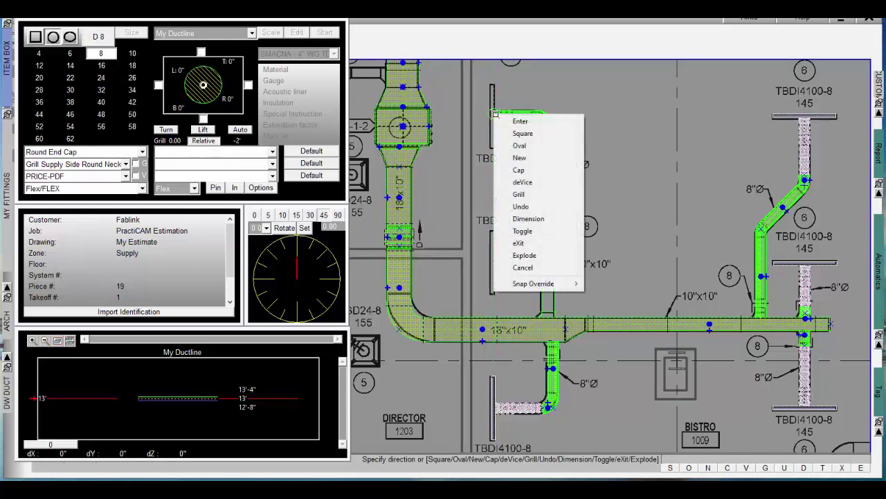
left_click(516, 191)
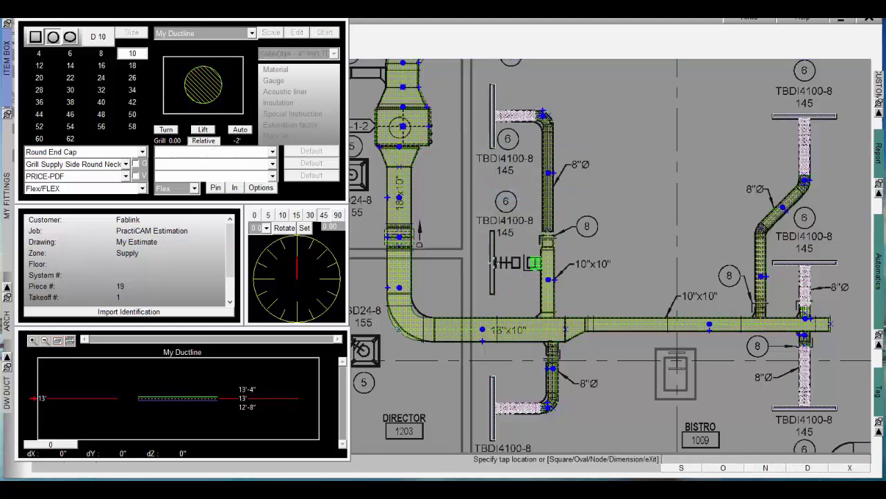
Add a 10-inch round tap on the left side of the 10x10 branch and run it to a side round neck supply grille
left_click(536, 260)
right_click(492, 263)
left_click(518, 342)
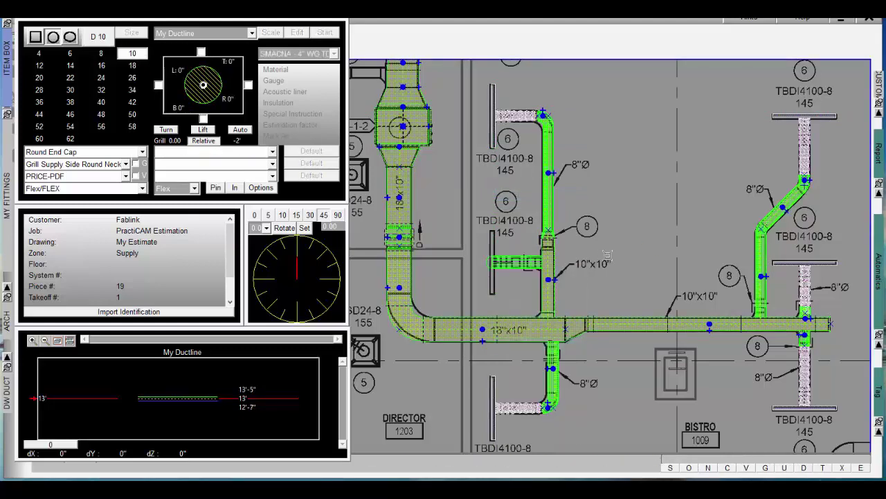
Examine the traced supply ductwork and its grille branches in a 3D view
scroll(519, 298, "down", 3)
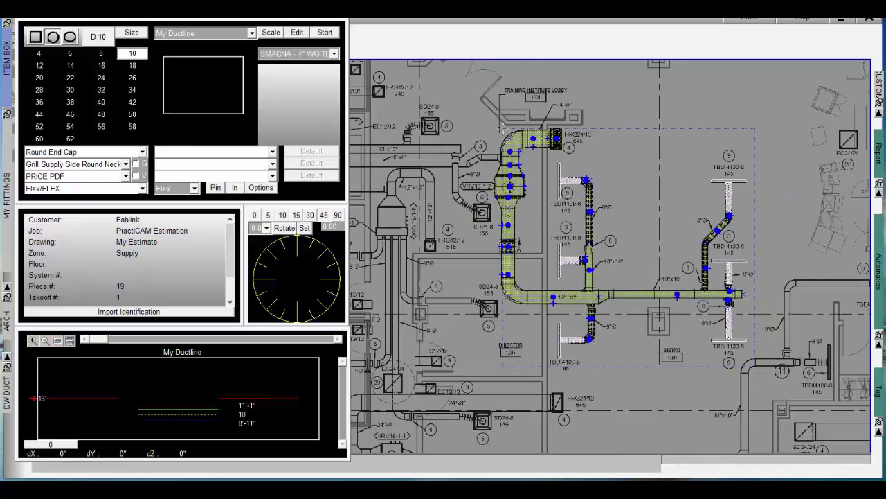
scroll(635, 247, "up", 2)
middle_click_drag(673, 302, 615, 237)
scroll(615, 237, "up", 2)
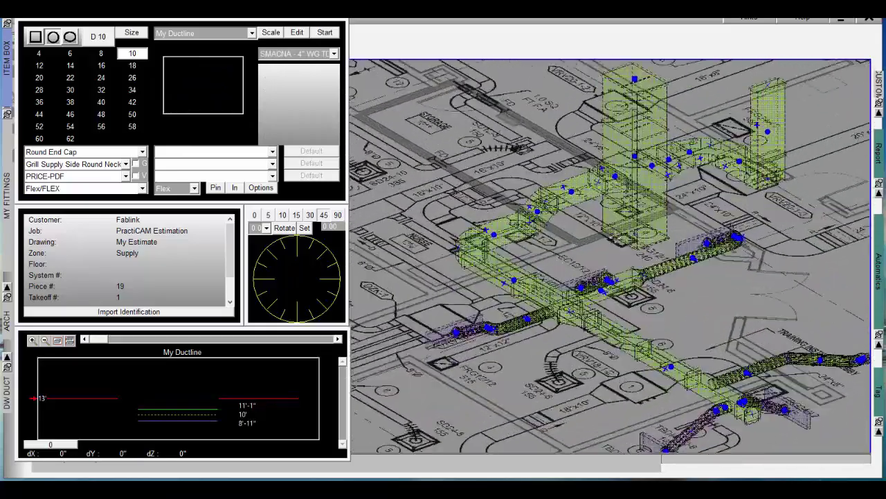